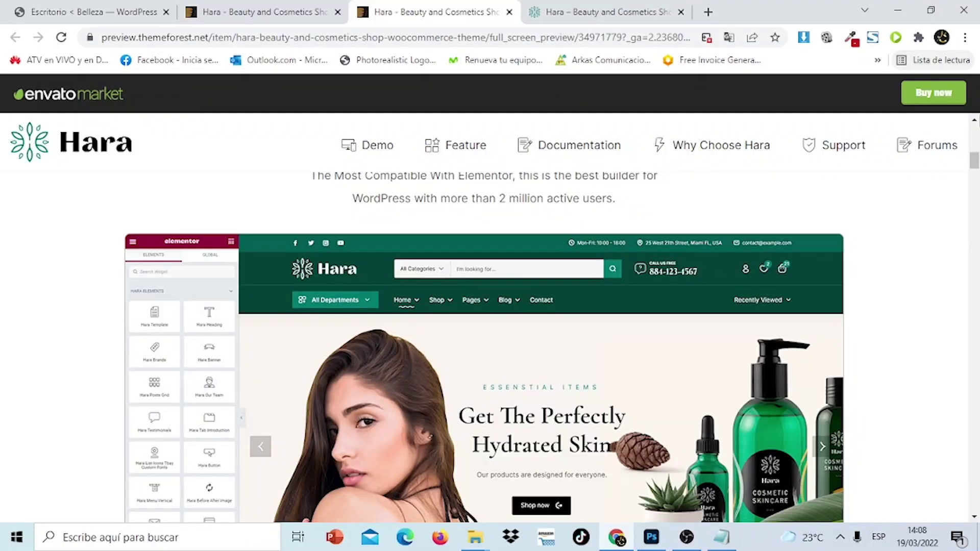
Open the Hara Demo 2 page from the theme preview in a separate tab and look over its home page.
left_click_drag(974, 166, 975, 201)
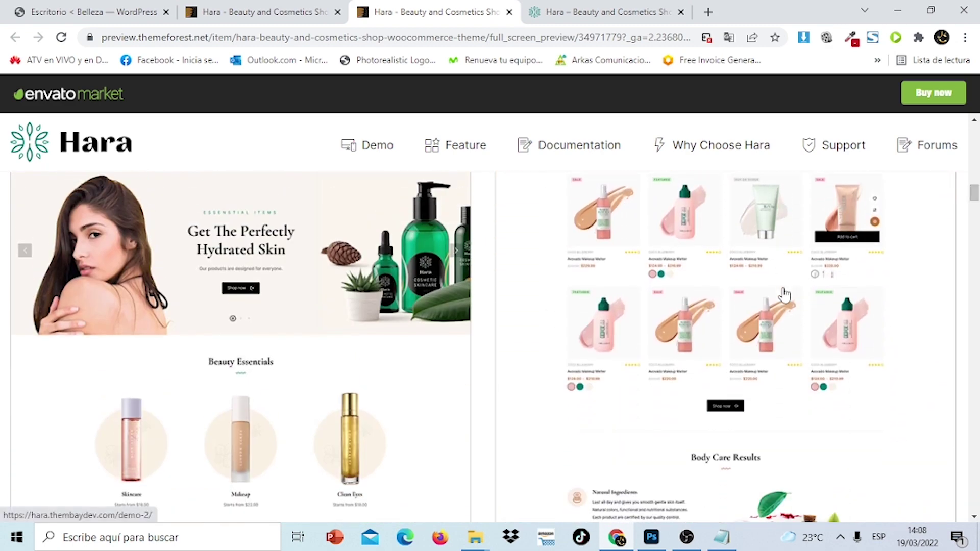
right_click(775, 289)
left_click(800, 300)
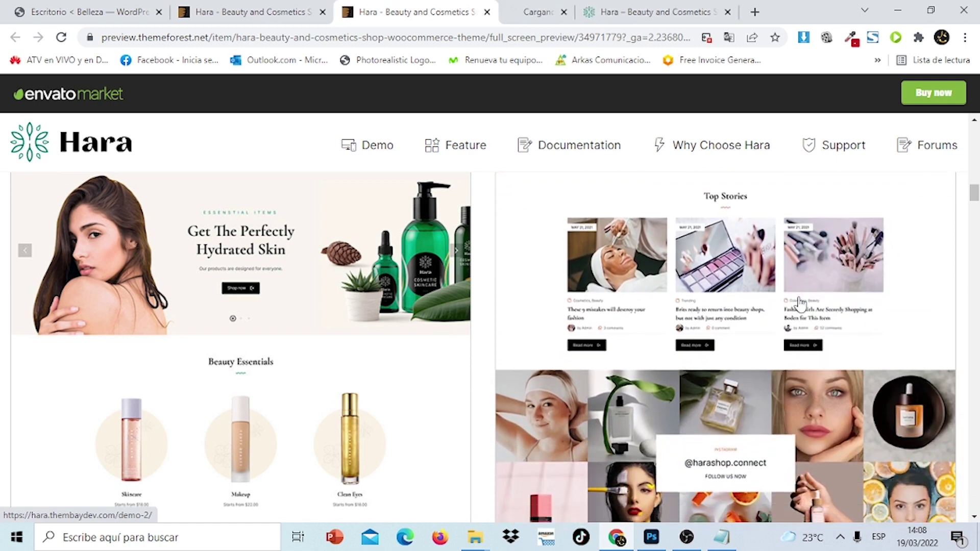
left_click(565, 15)
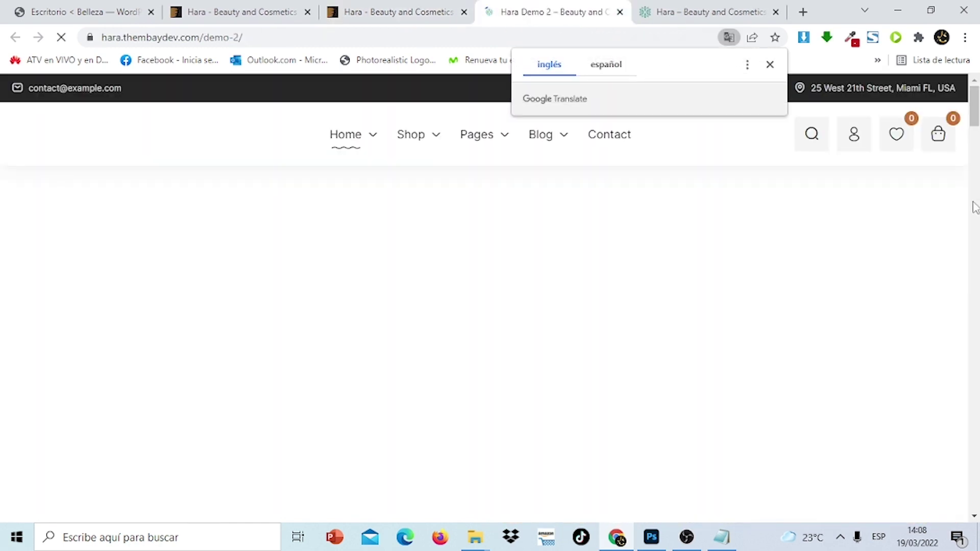
left_click(769, 64)
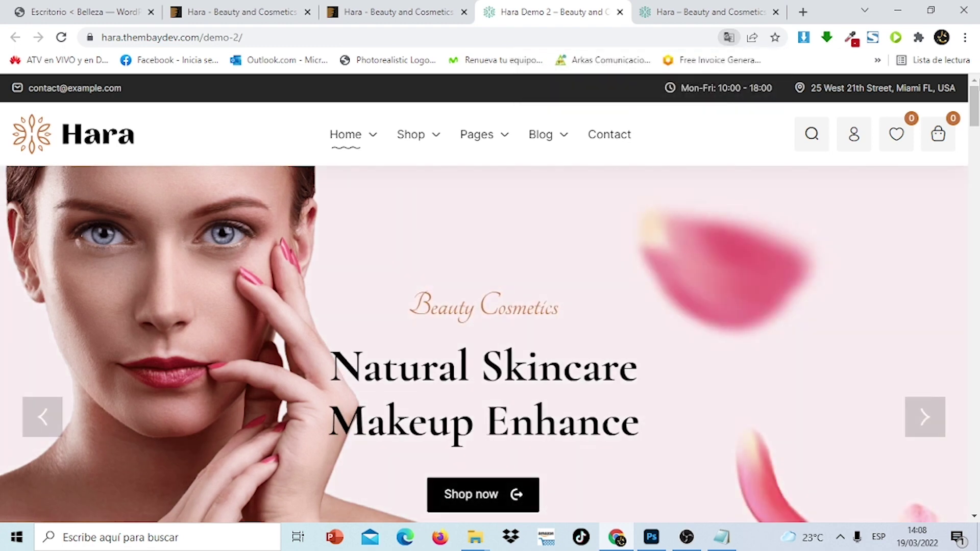
mouse_move(975, 107)
left_mouse_down()
mouse_move(975, 503)
mouse_move(975, 97)
left_mouse_up()
mouse_move(537, 129)
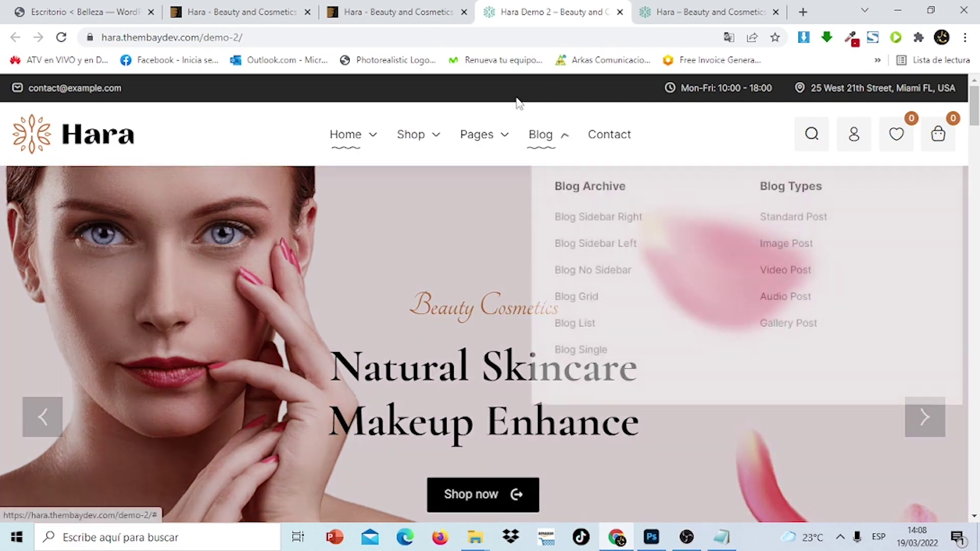
Examine the main Hara demo's home page and show the first slide of its banner.
left_click(664, 11)
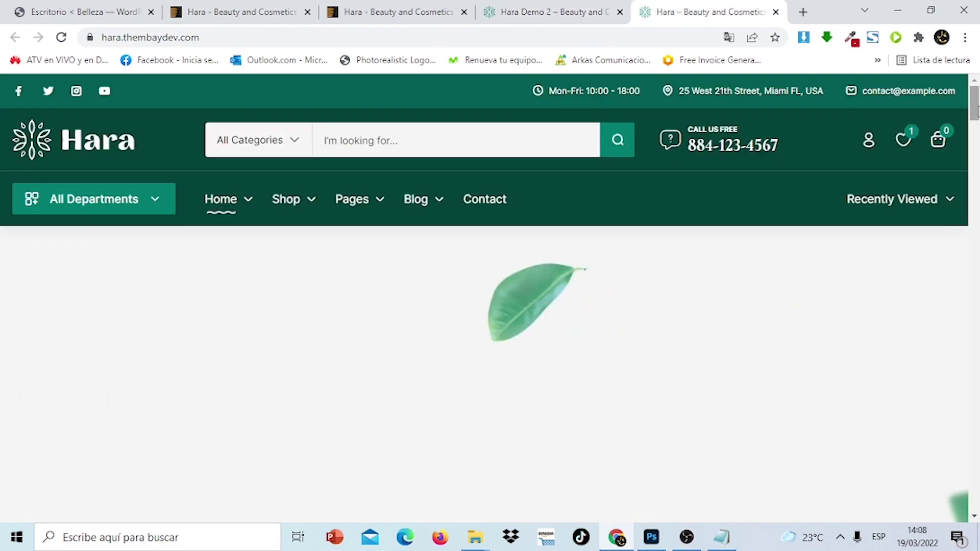
mouse_move(976, 110)
left_mouse_down()
mouse_move(976, 303)
mouse_move(976, 110)
left_mouse_up()
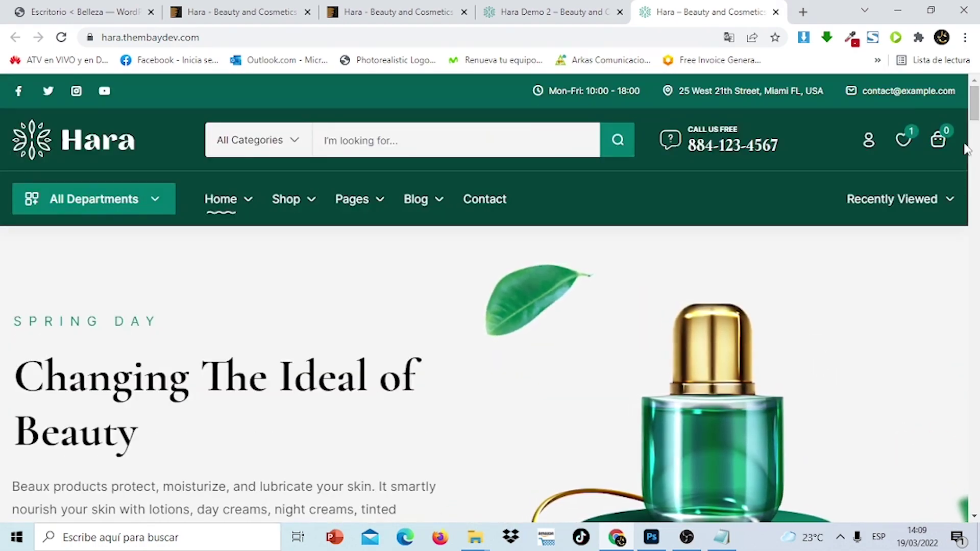
scroll(964, 200, "down", 6)
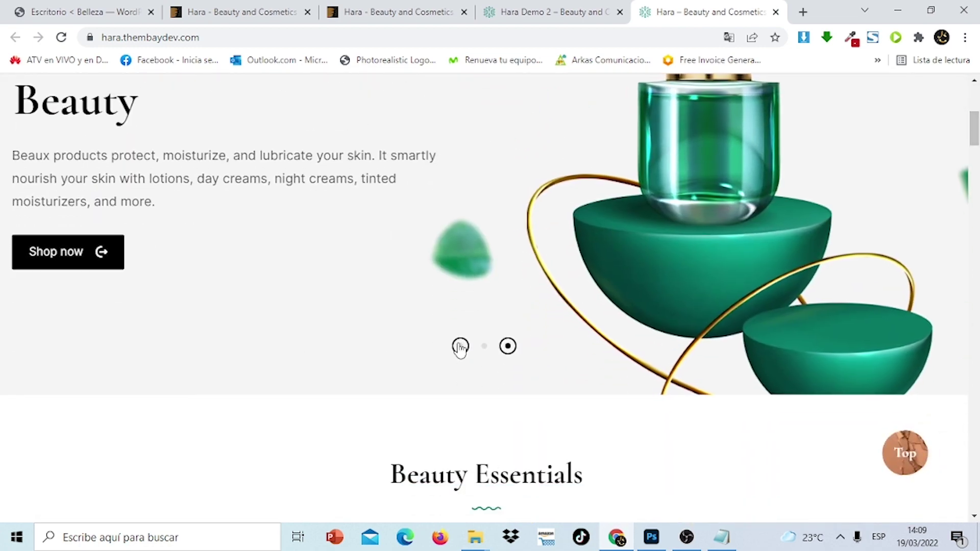
left_click(460, 347)
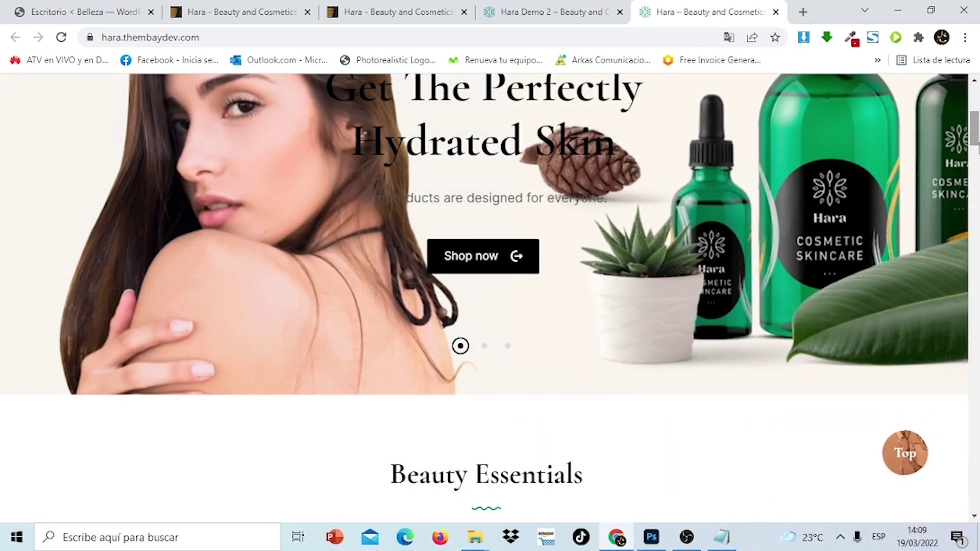
scroll(978, 148, "up", 6)
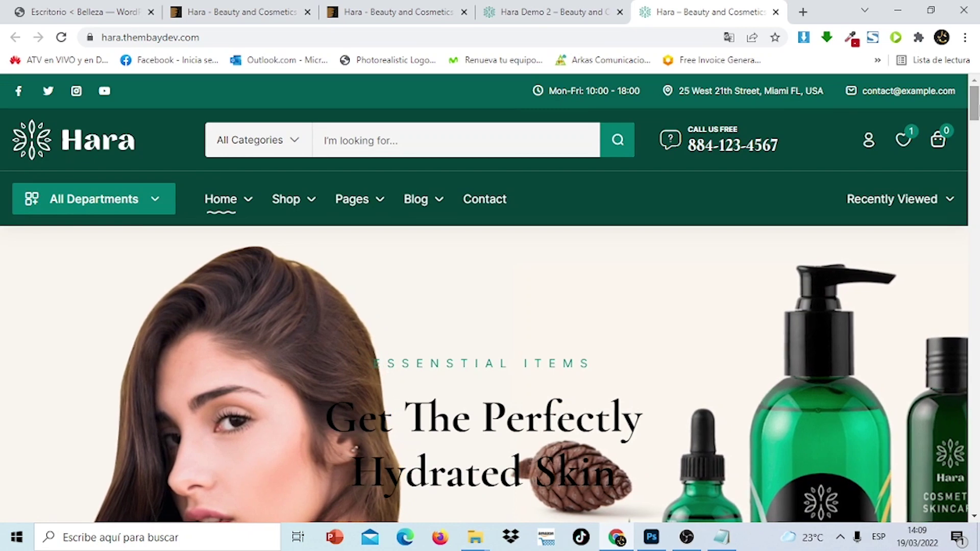
Return to the Hara theme's ThemeForest item page and download the theme for free.
left_click(109, 8)
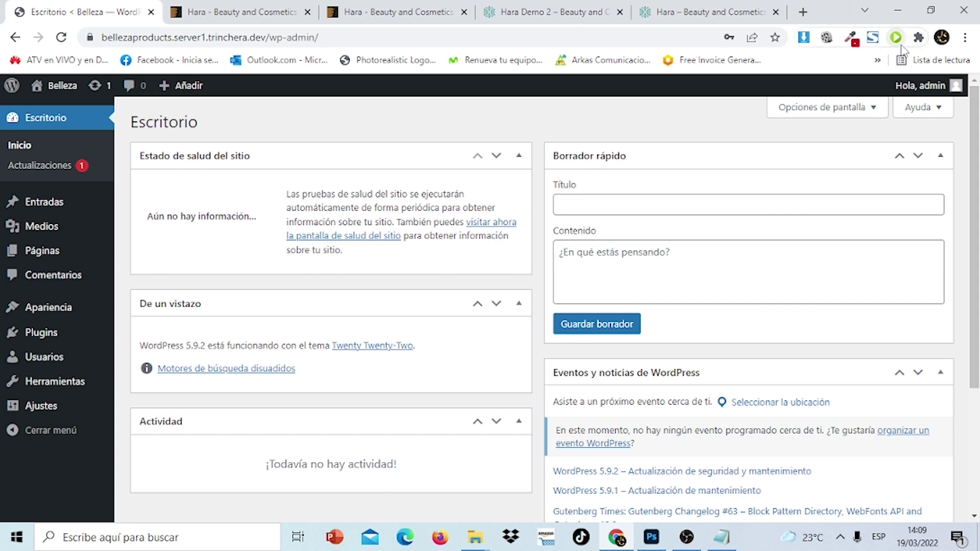
left_click(417, 6)
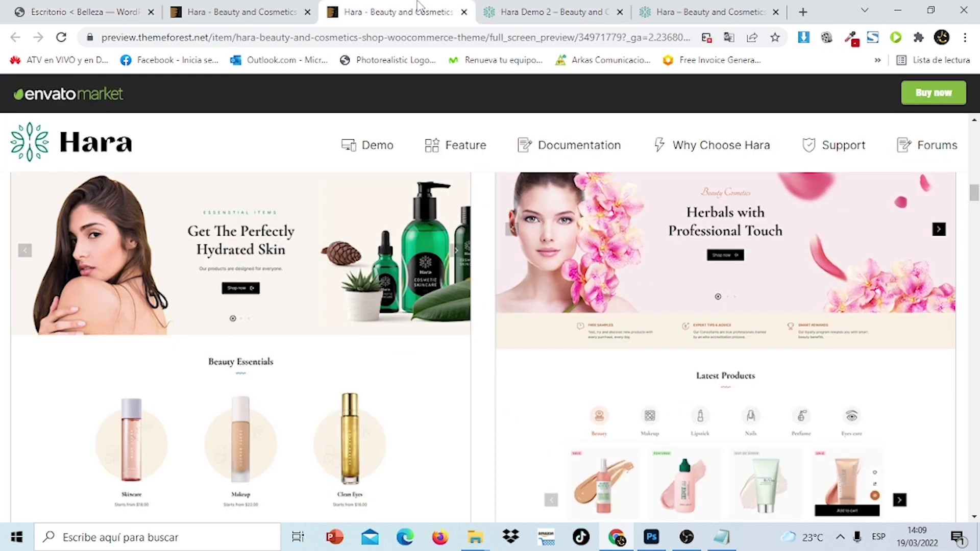
left_click(278, 7)
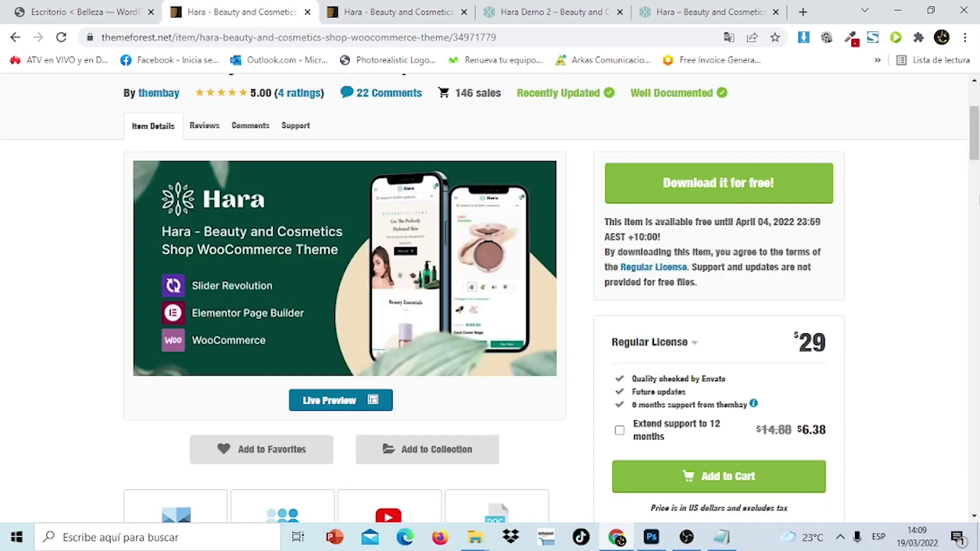
scroll(976, 122, "up", 3)
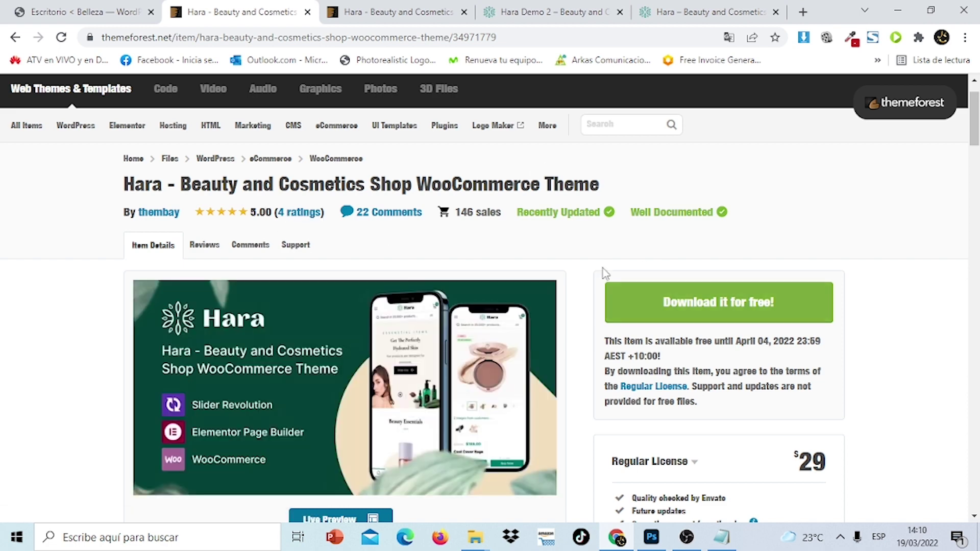
left_click(732, 305)
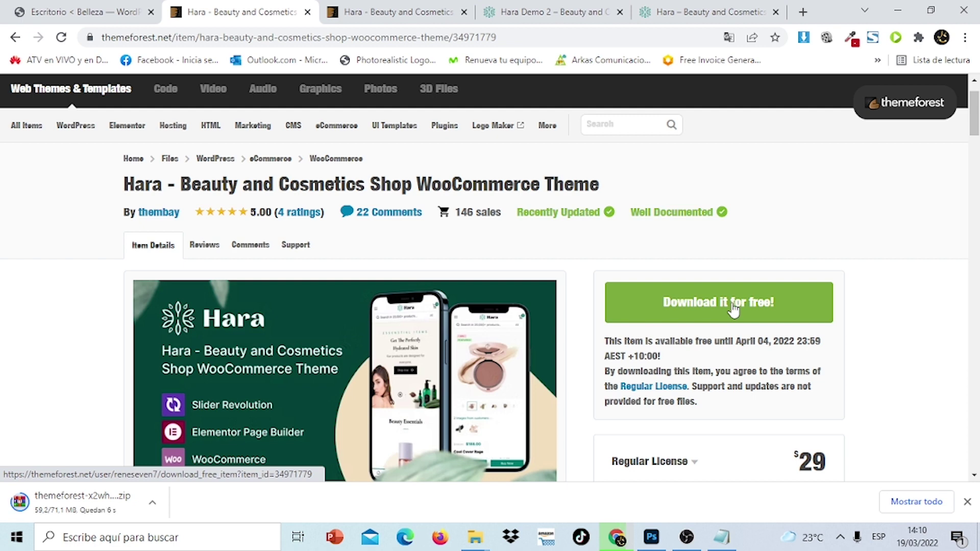
Show the downloaded Hara theme ZIP in its folder and extract it into a folder of the same name.
left_click(917, 502)
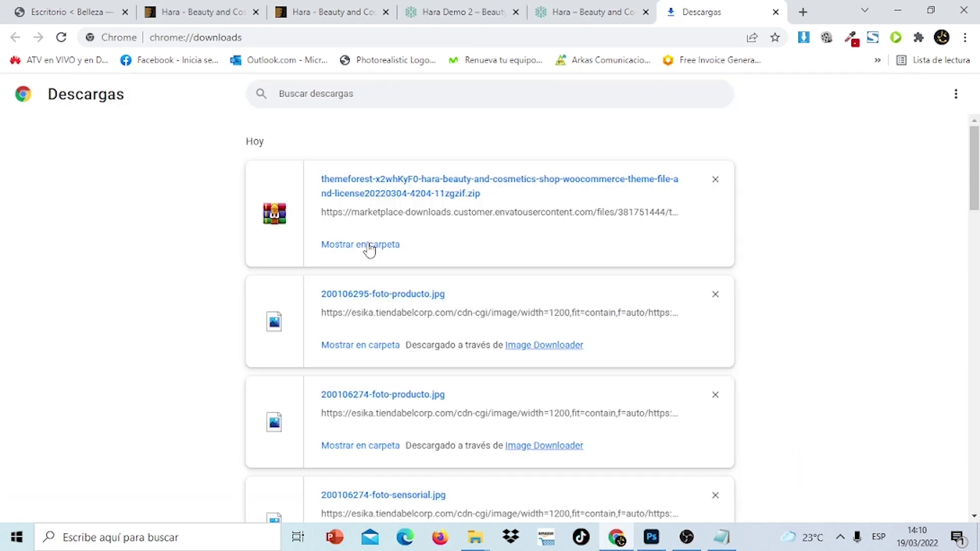
left_click(368, 246)
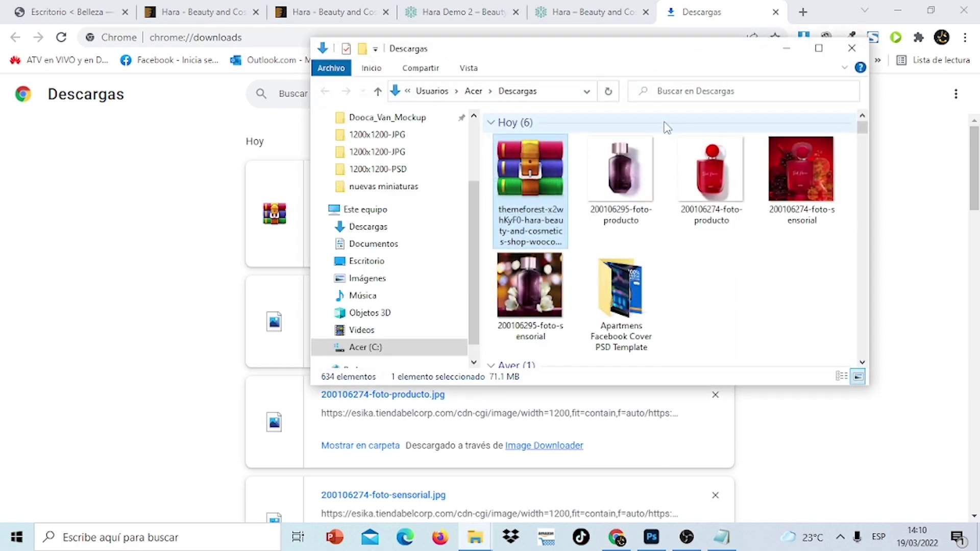
left_click(819, 48)
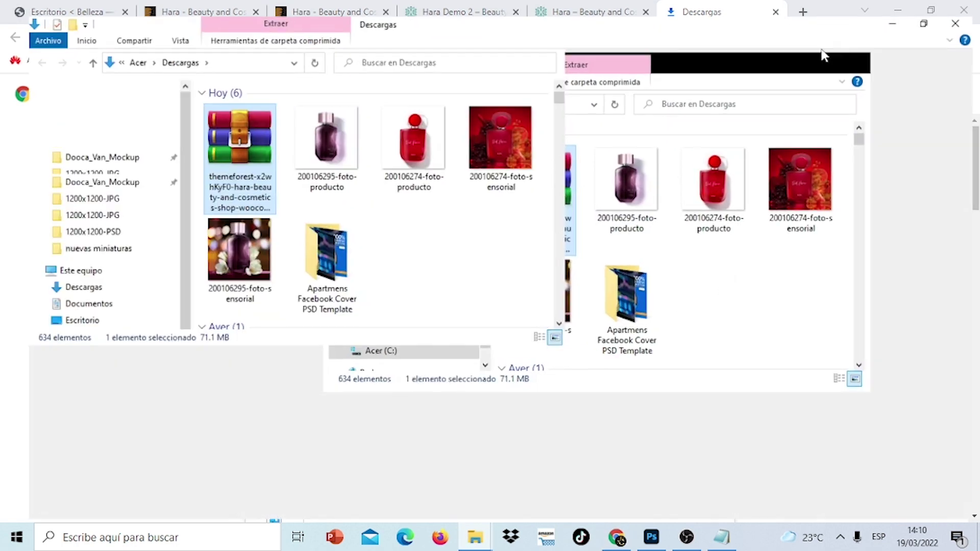
right_click(214, 130)
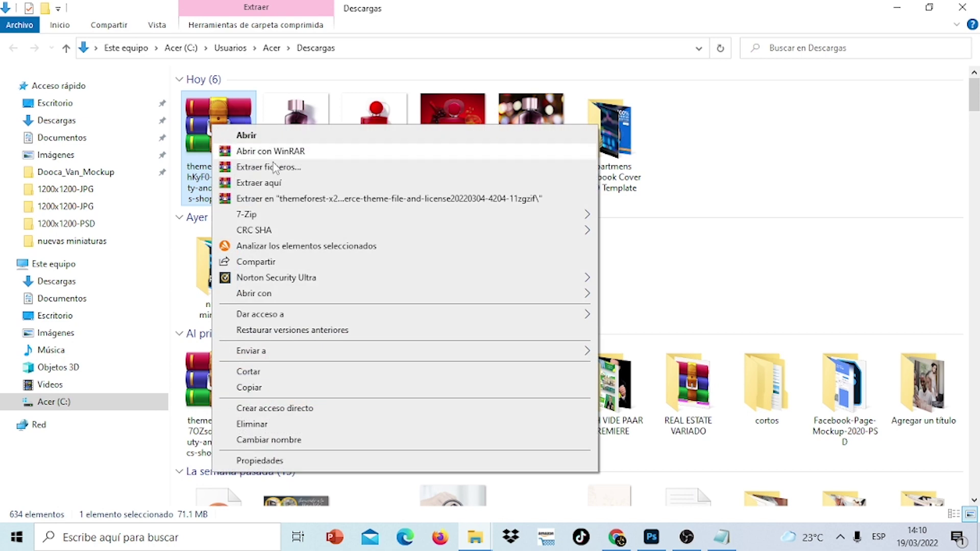
left_click(295, 198)
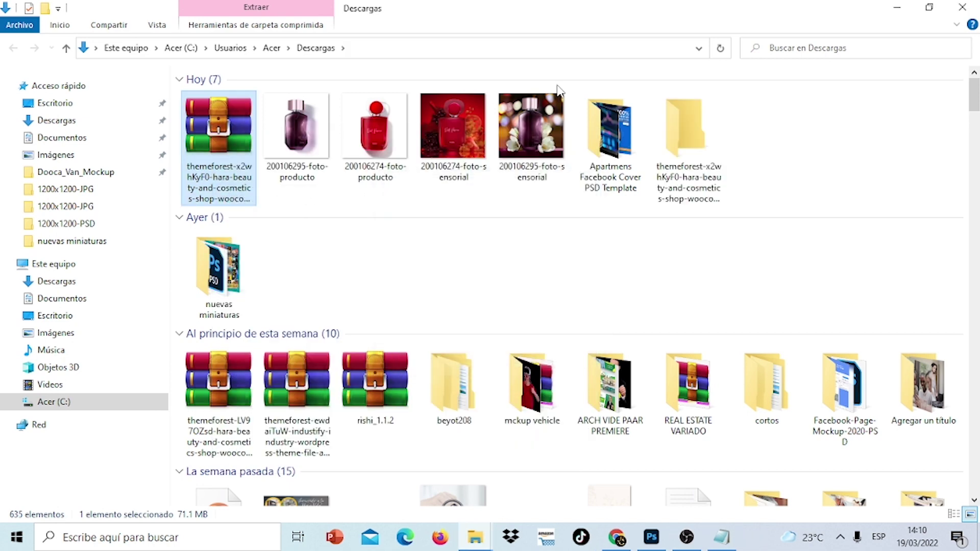
Open the extracted Hara folder and extract its inner theme ZIP into a folder of the same name.
left_click(659, 122)
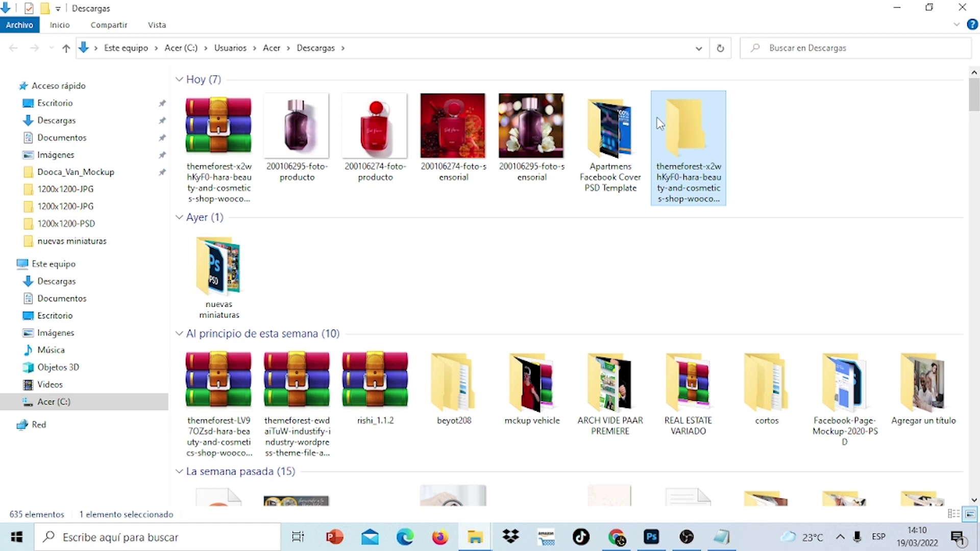
double_click(686, 140)
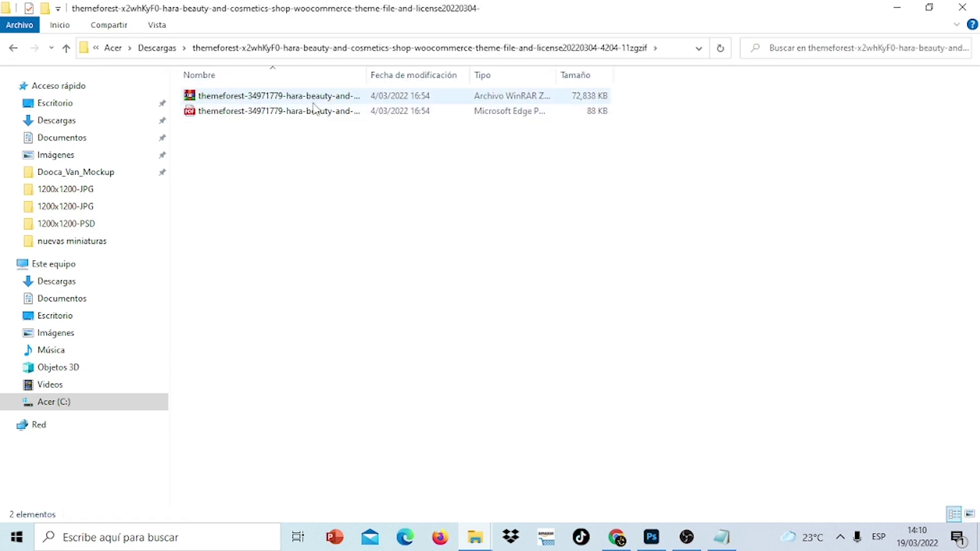
left_click(296, 97)
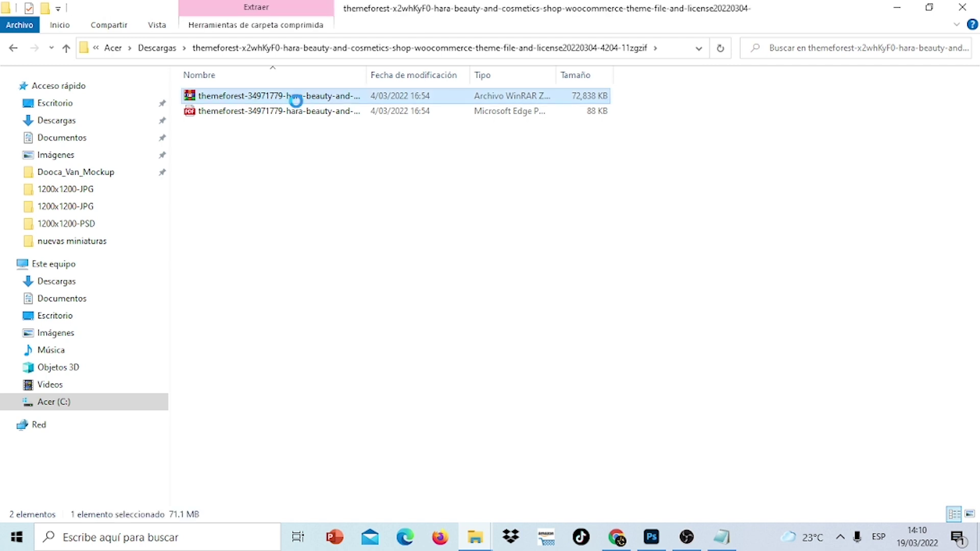
right_click(296, 99)
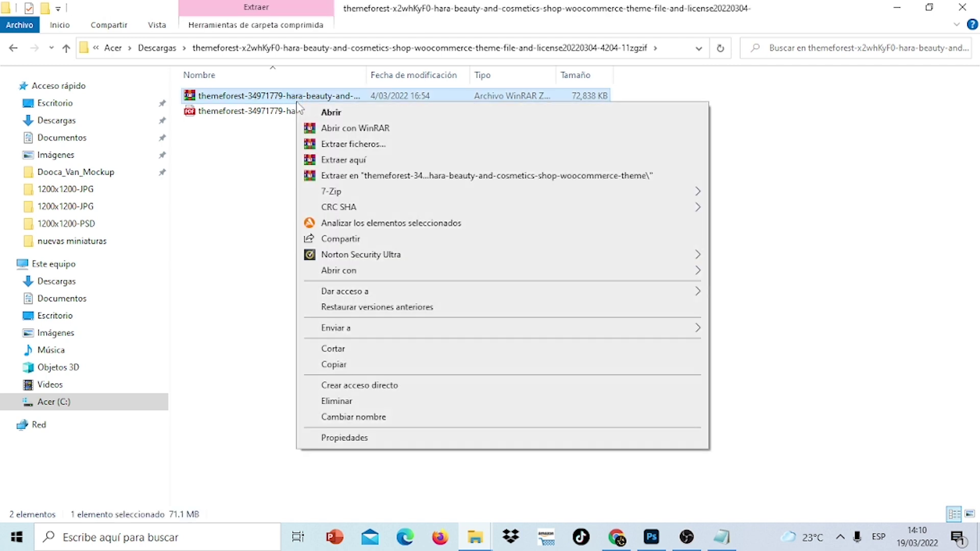
left_click(355, 172)
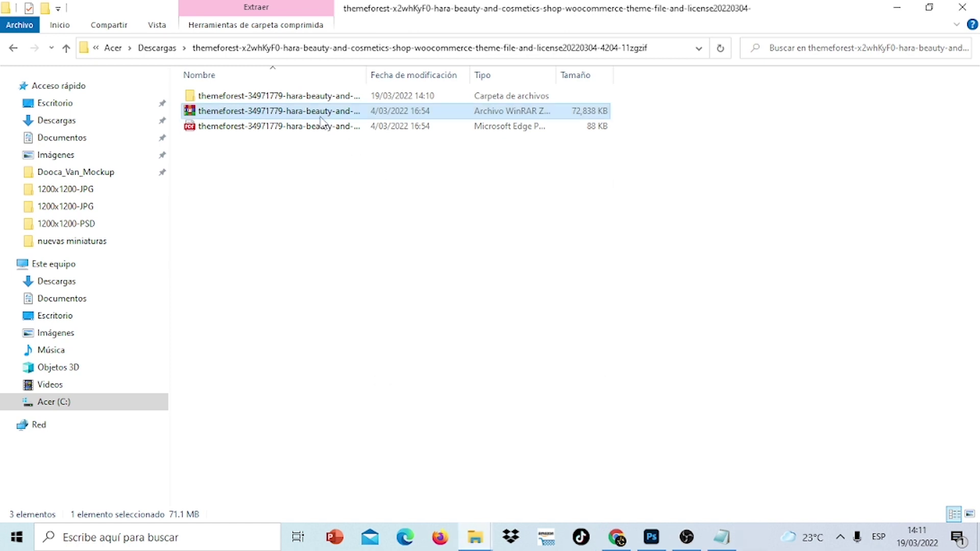
Minimize the file window and remove the five newest entries from the browser's download list.
left_click(909, 7)
left_click(715, 179)
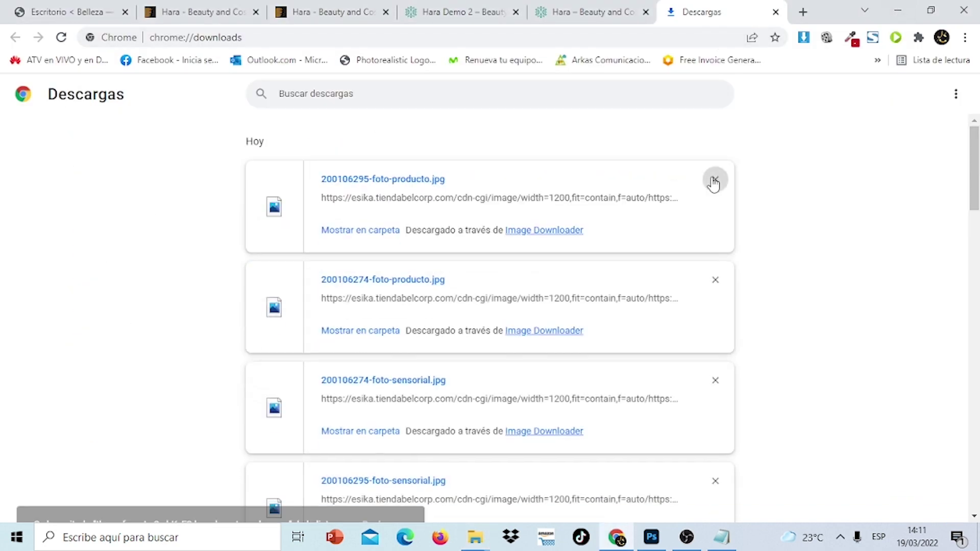
left_click(714, 179)
left_click(715, 179)
left_click(715, 180)
left_click(715, 179)
Open the theme upload form in the Belleza site's WordPress dashboard.
left_click(91, 8)
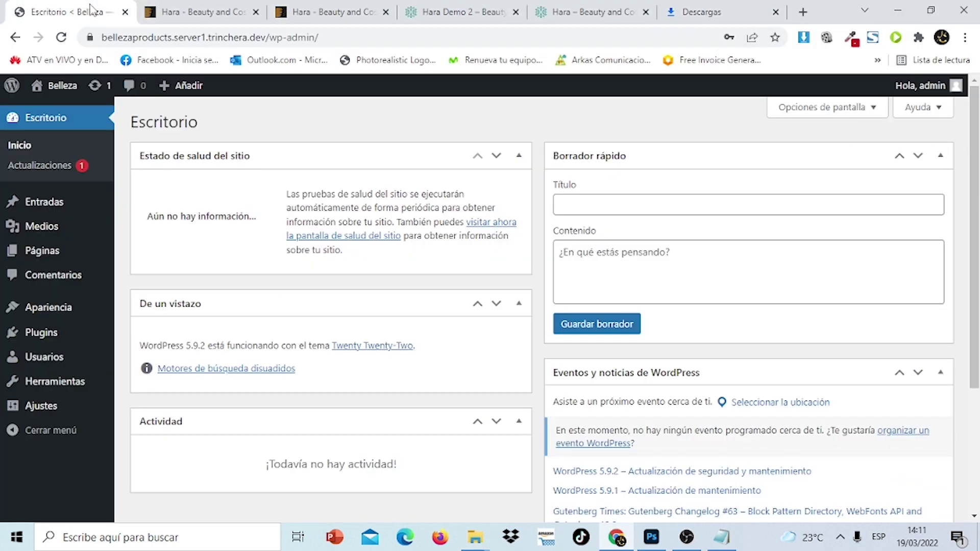
mouse_move(81, 313)
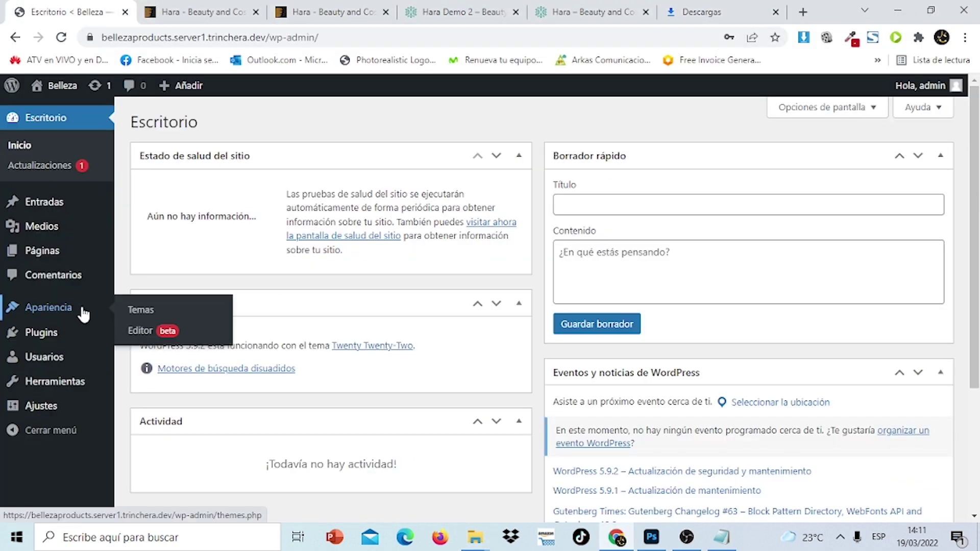
left_click(157, 309)
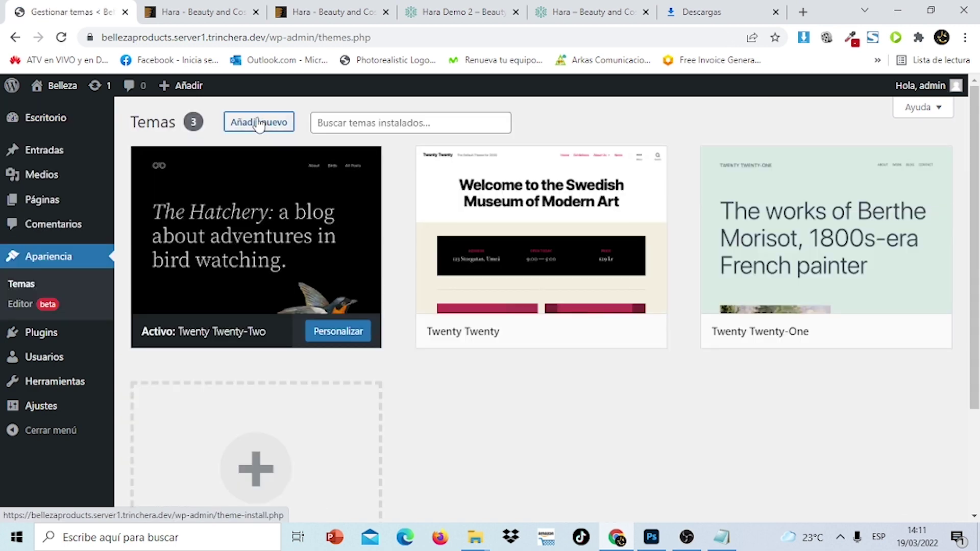
left_click(258, 124)
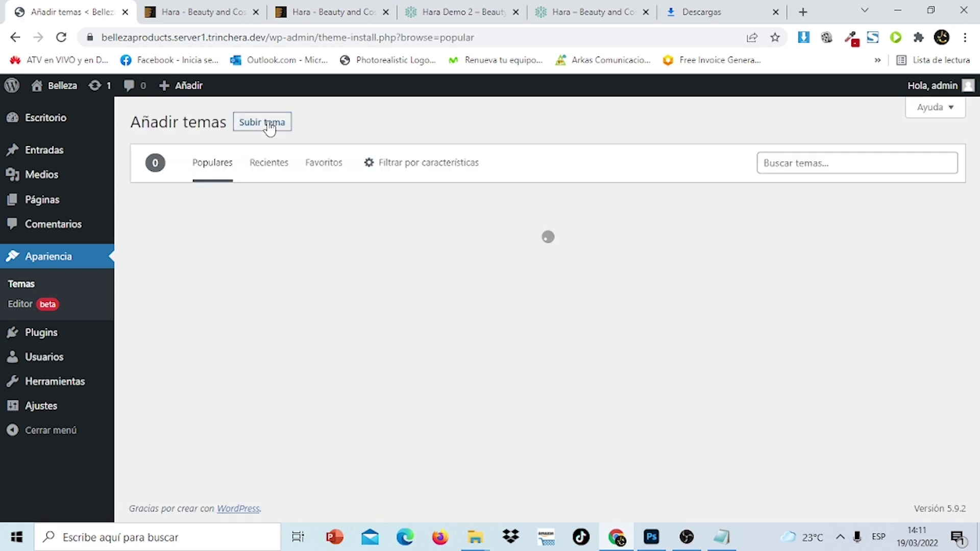
left_click(270, 128)
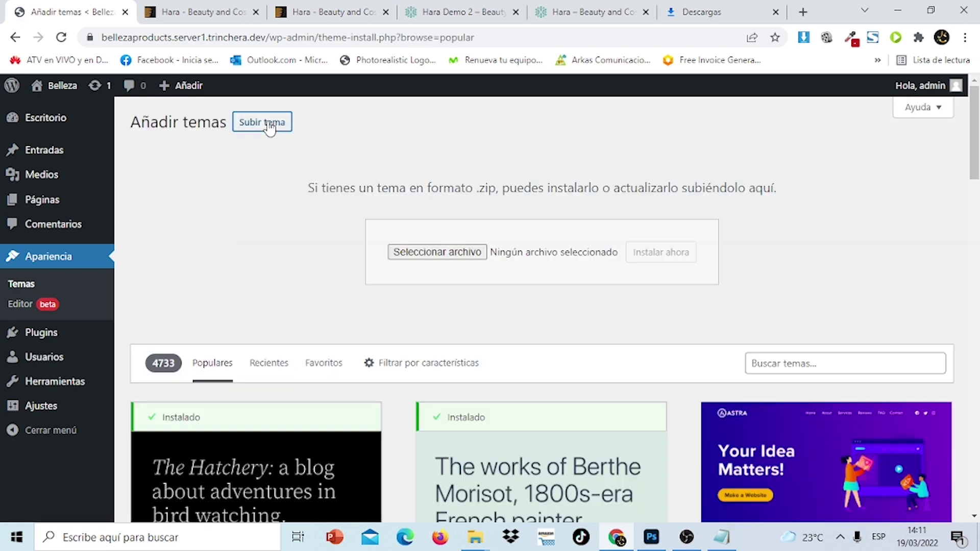
Browse for the theme upload file in Downloads, going into the extracted inner Hara package's Theme folder.
left_click(414, 253)
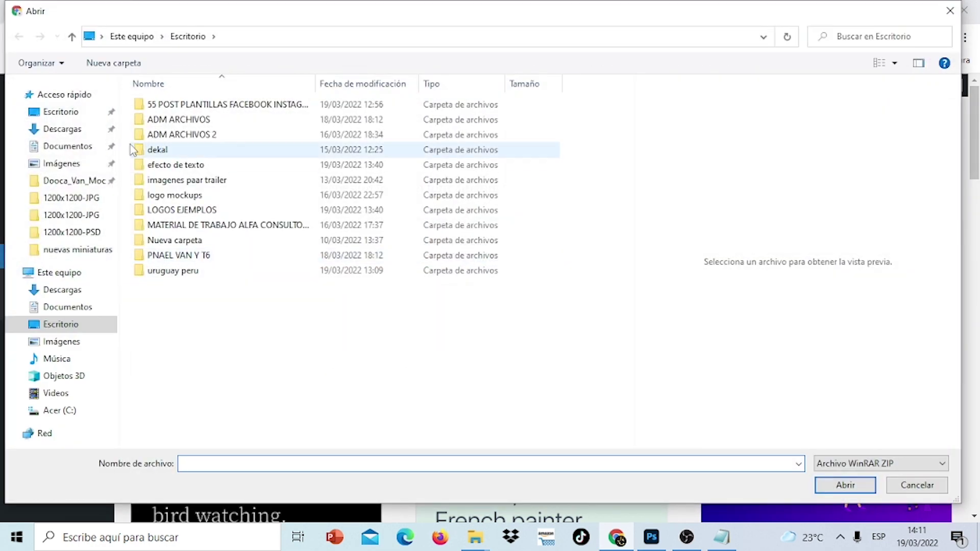
left_click(84, 130)
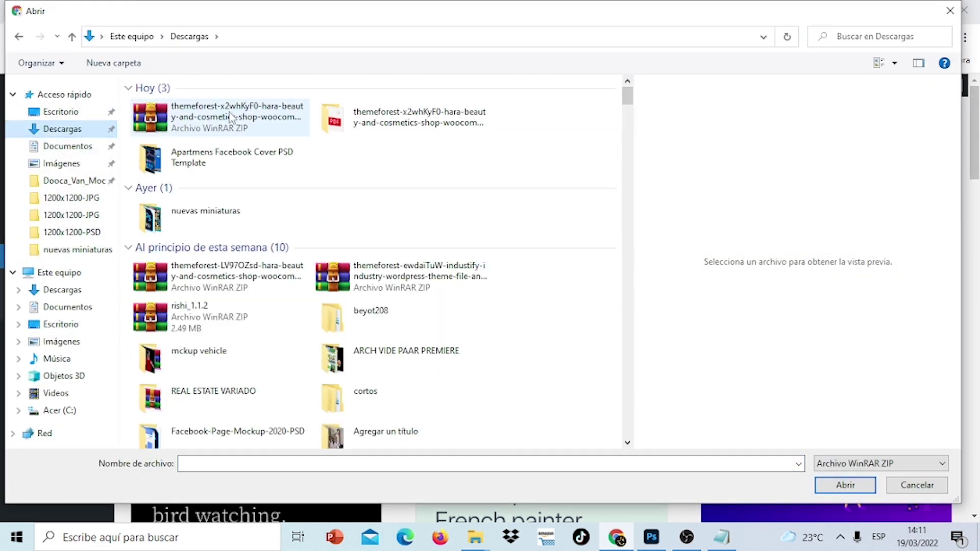
left_click(349, 126)
double_click(349, 126)
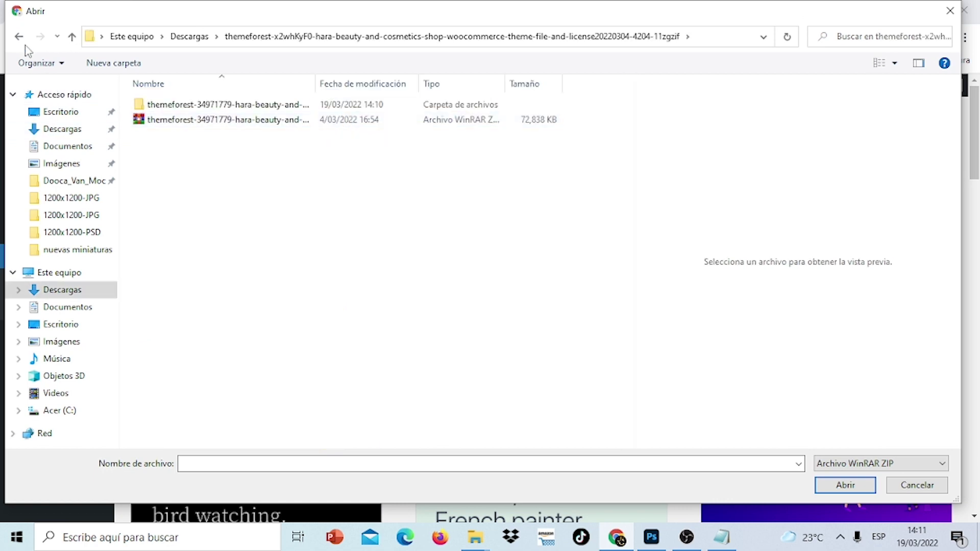
left_click(163, 121)
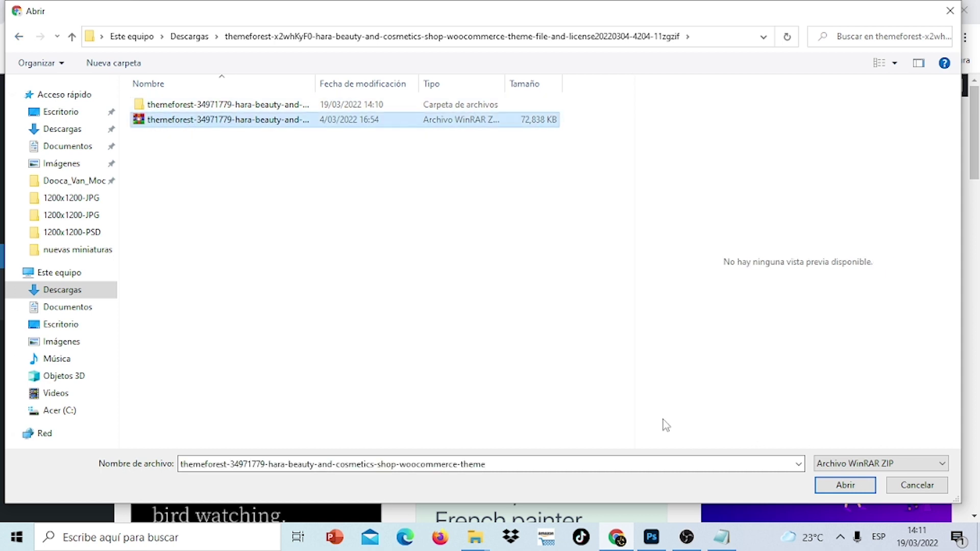
double_click(289, 106)
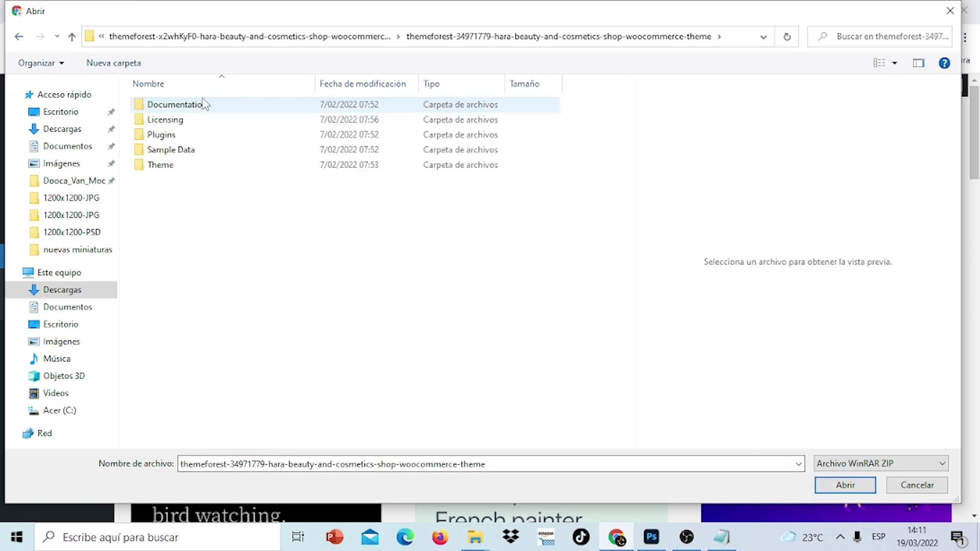
double_click(180, 166)
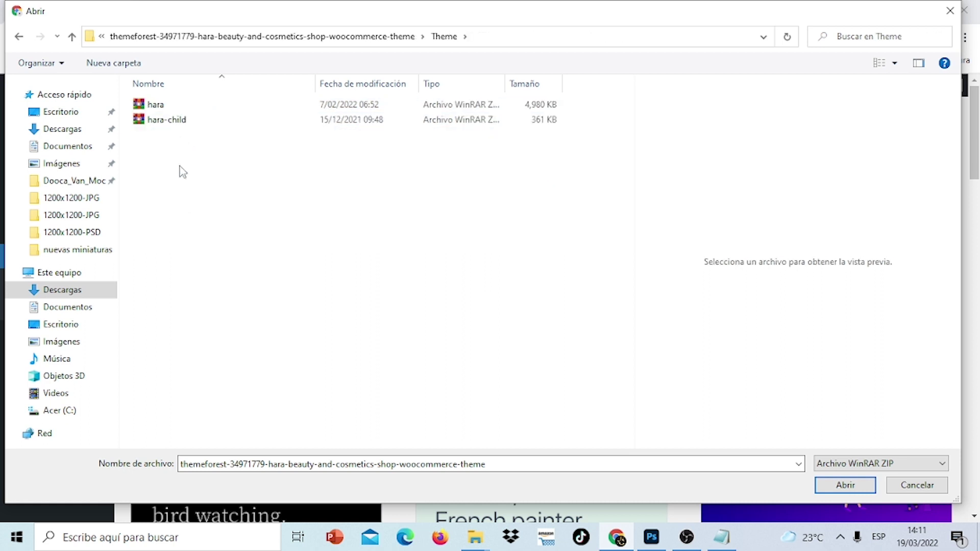
Look through the Plugins and Sample Data folders of the extracted Hara package.
left_click(19, 37)
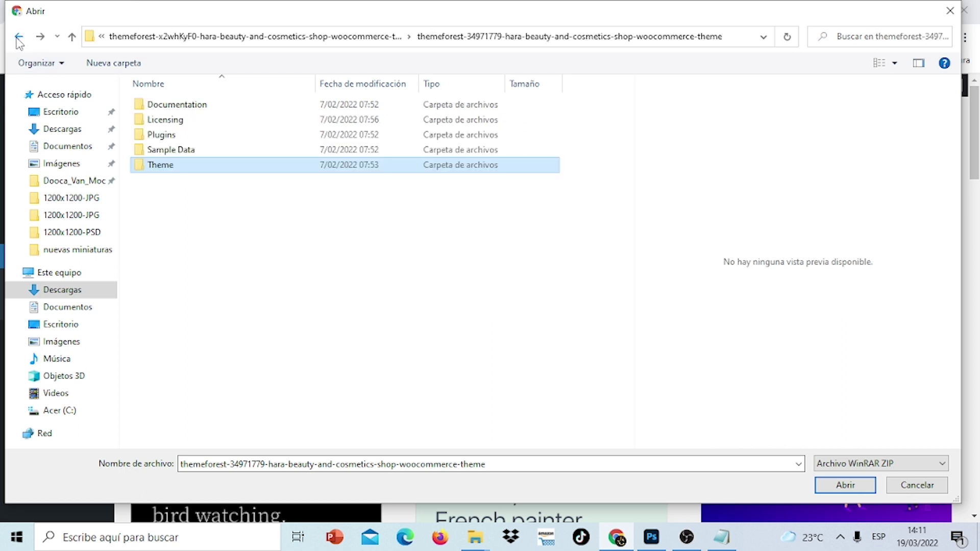
double_click(158, 136)
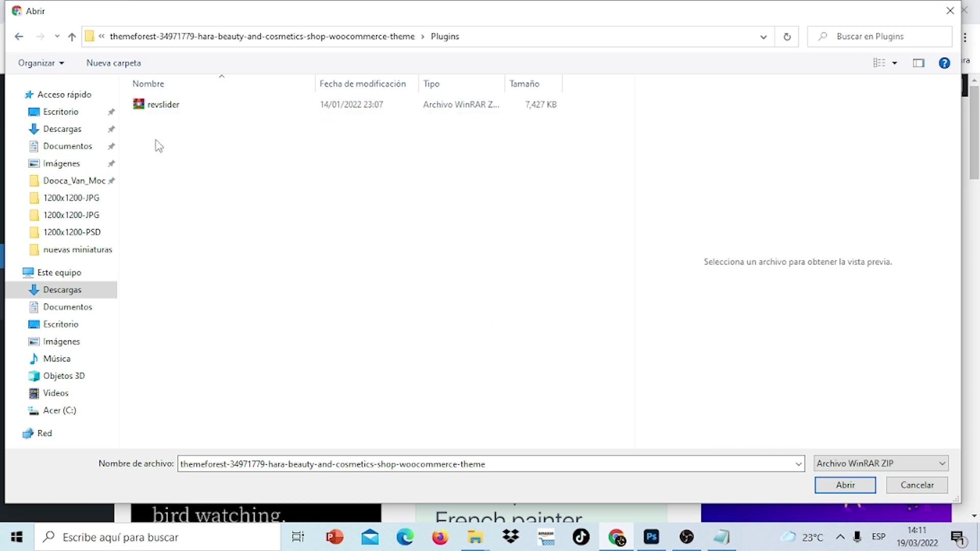
left_click(19, 37)
left_click(162, 153)
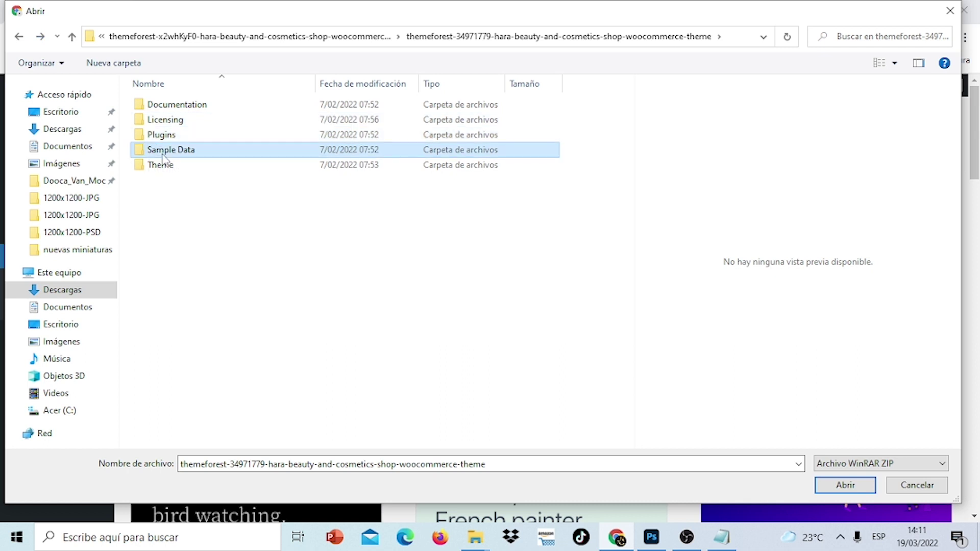
double_click(163, 154)
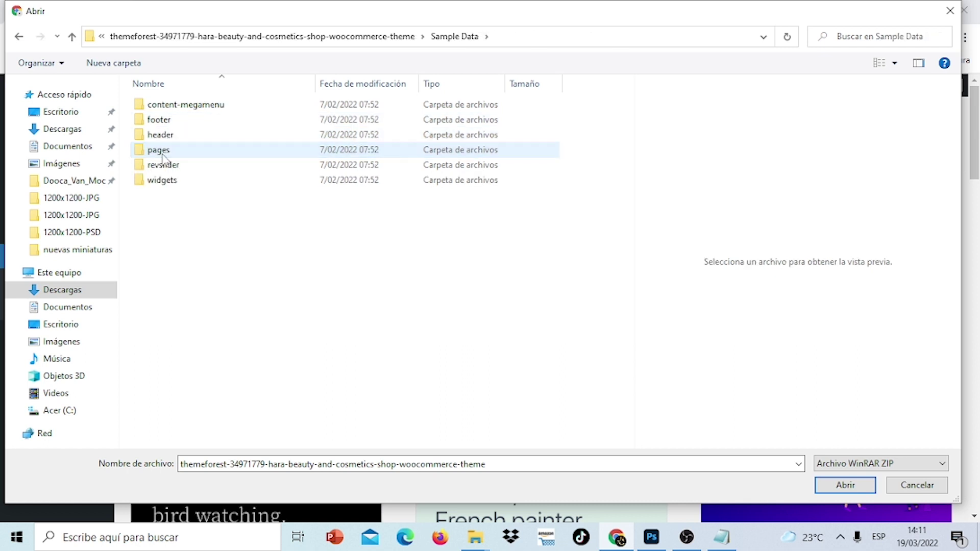
left_click(20, 36)
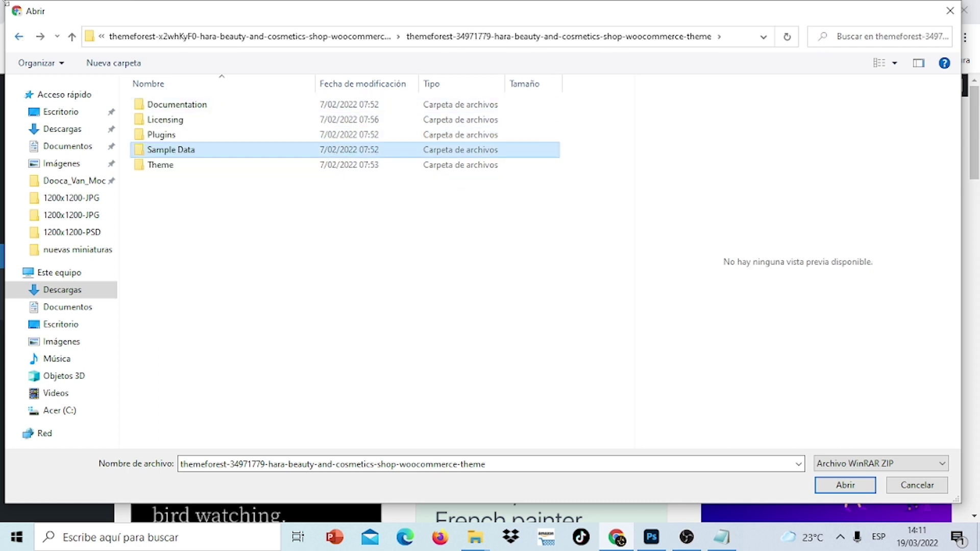
Choose hara.zip from the package's Theme folder and install it as a theme.
double_click(164, 165)
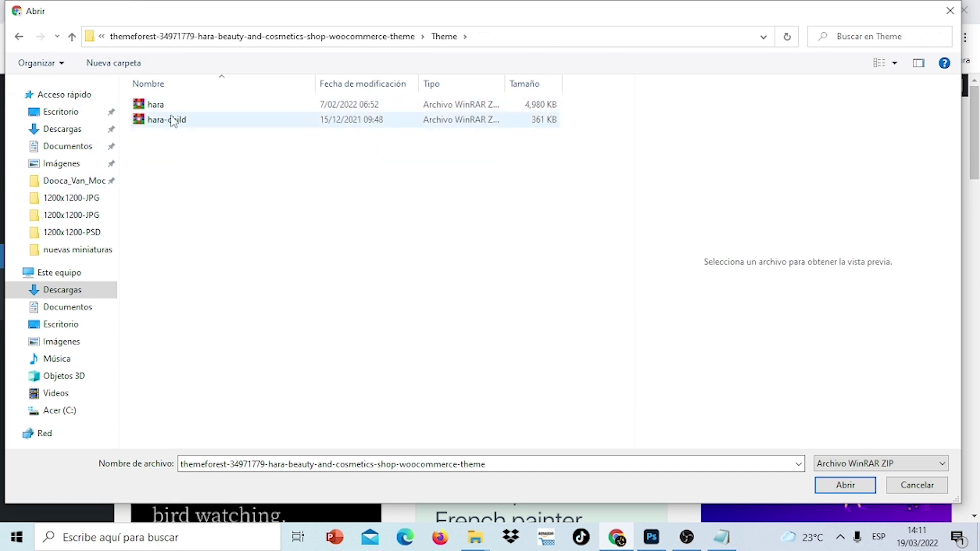
left_click(161, 105)
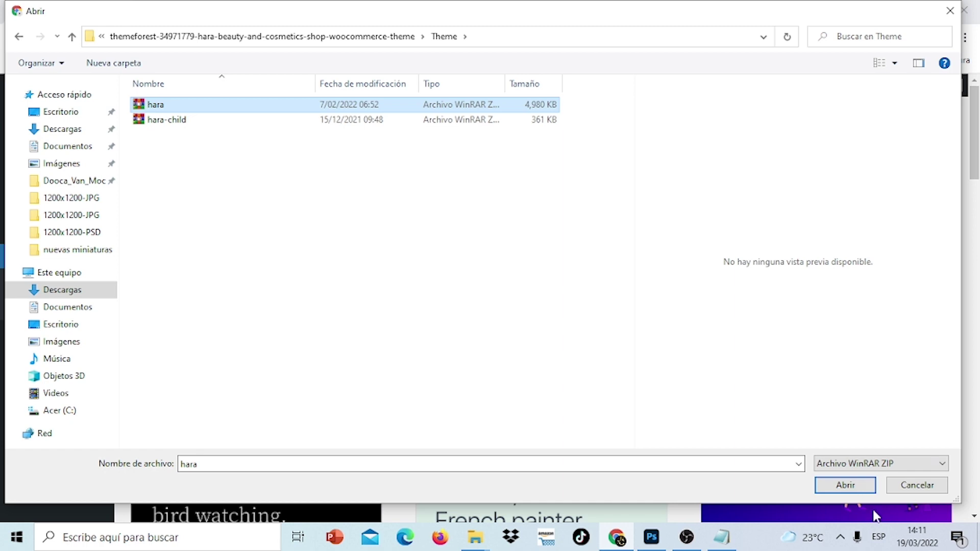
left_click(846, 484)
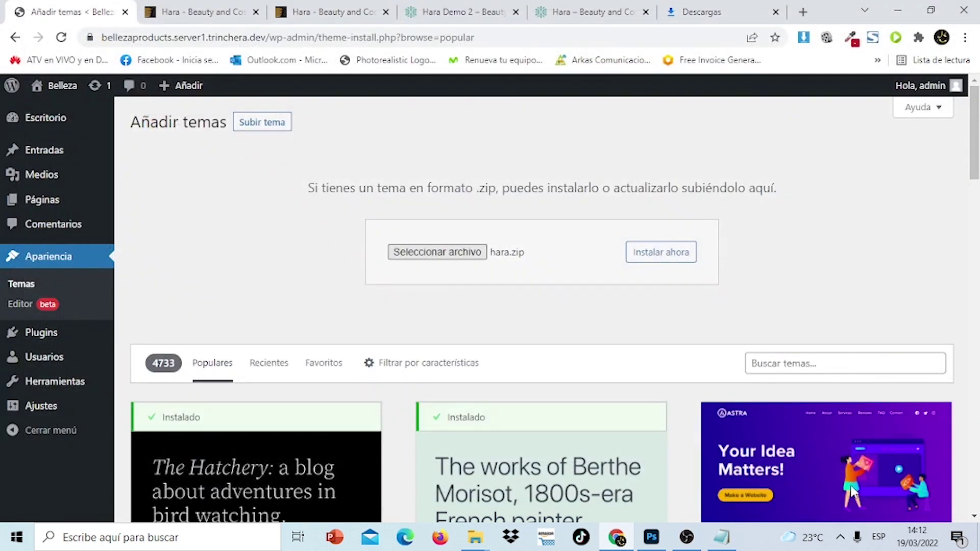
left_click(666, 258)
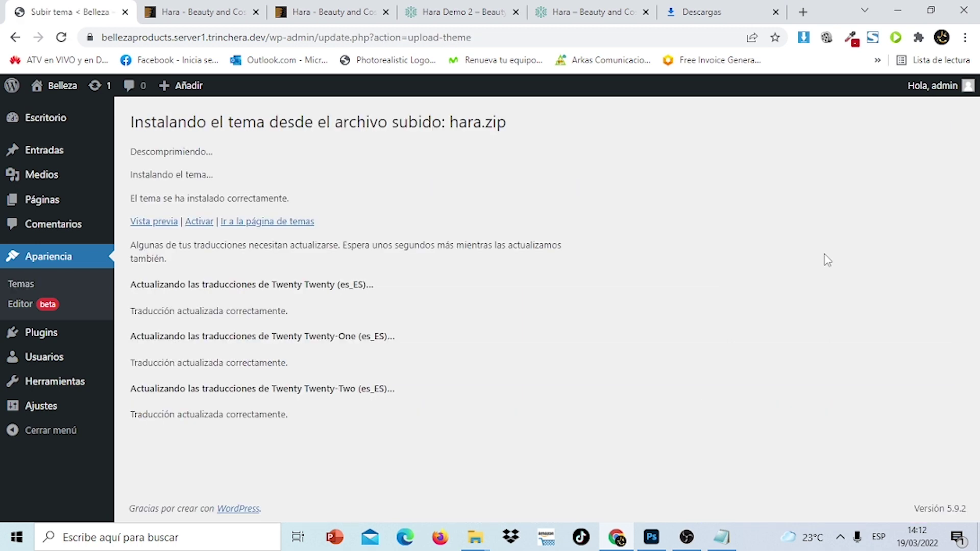
Glance at the Hara demo preview page and activate the newly installed Hara theme.
left_click(331, 7)
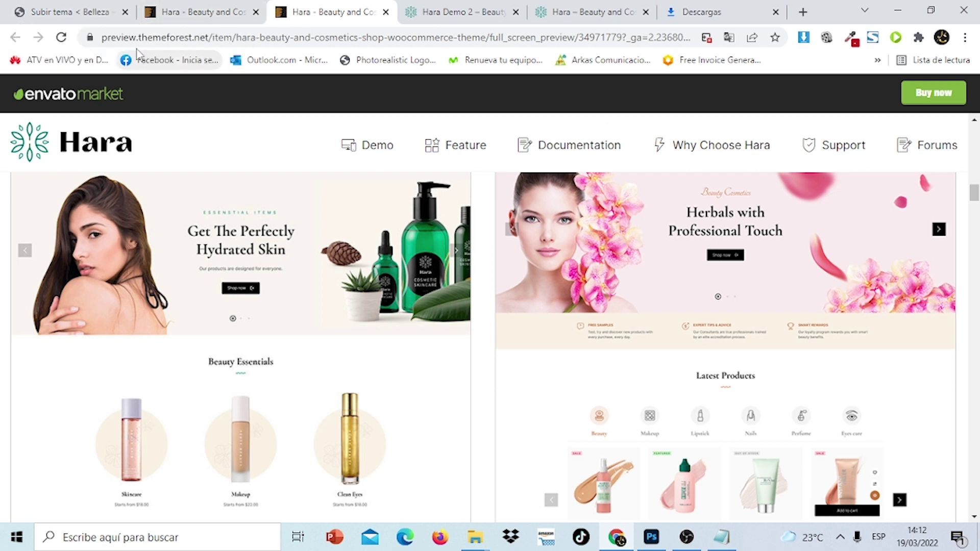
left_click(73, 13)
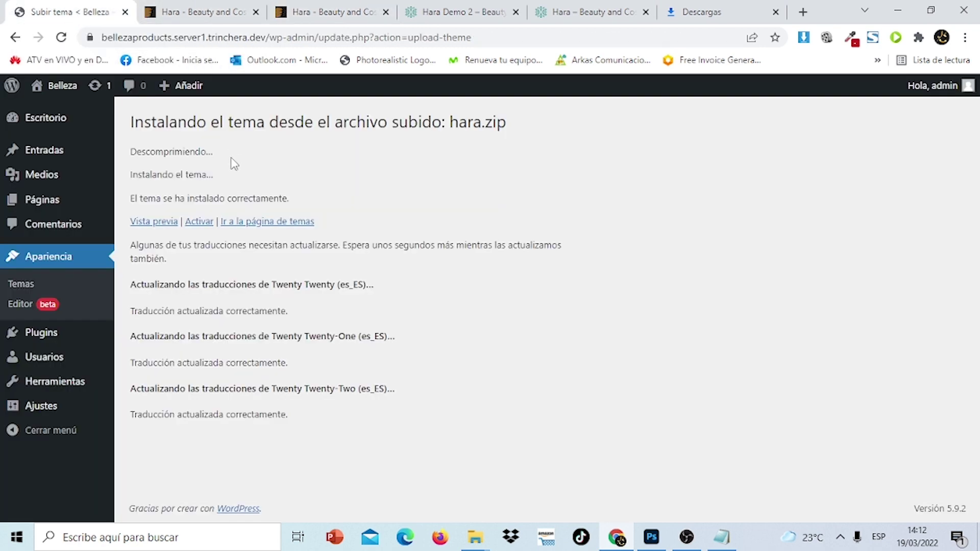
left_click(199, 221)
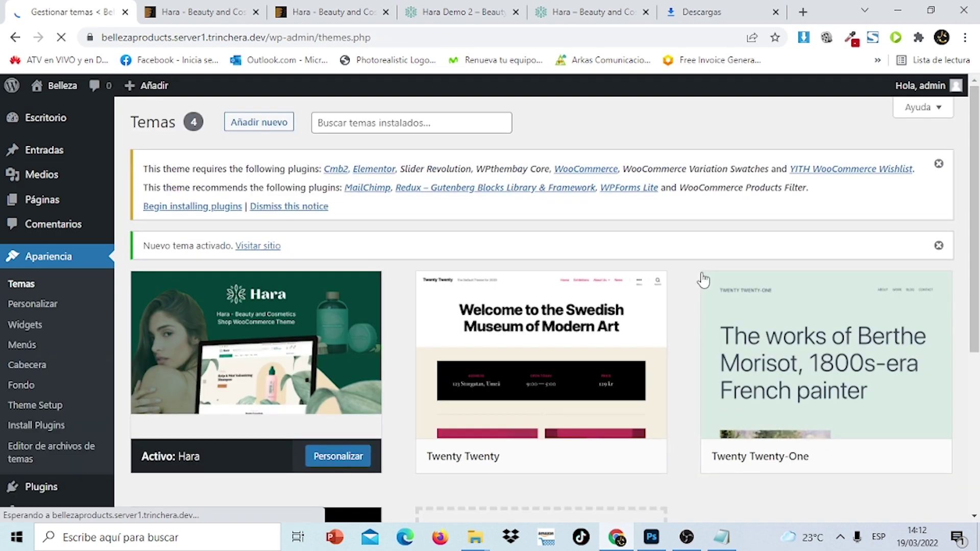
scroll(977, 114, "down", 2)
scroll(977, 113, "up", 2)
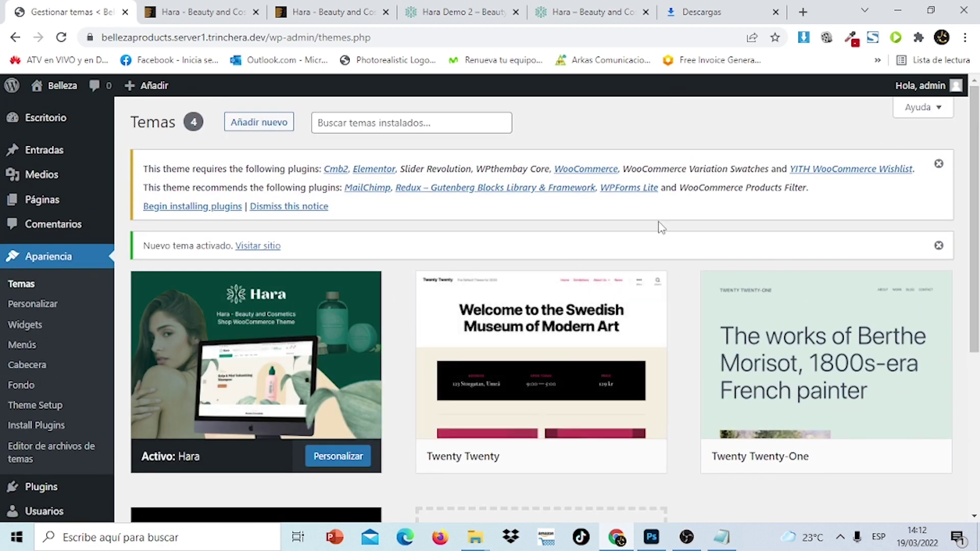
Begin the theme's plugin installation and bulk install all required and recommended plugins.
left_click(216, 211)
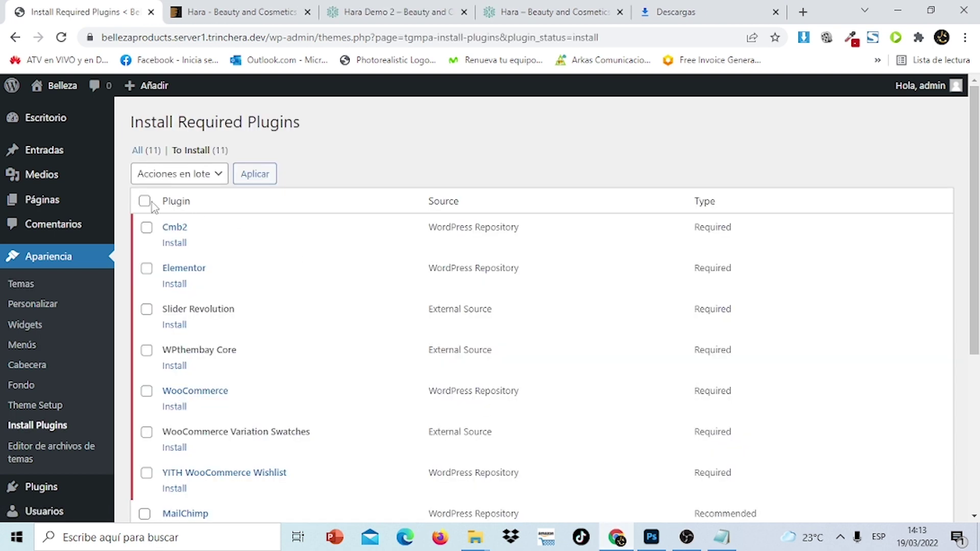
left_click(144, 200)
left_click(204, 179)
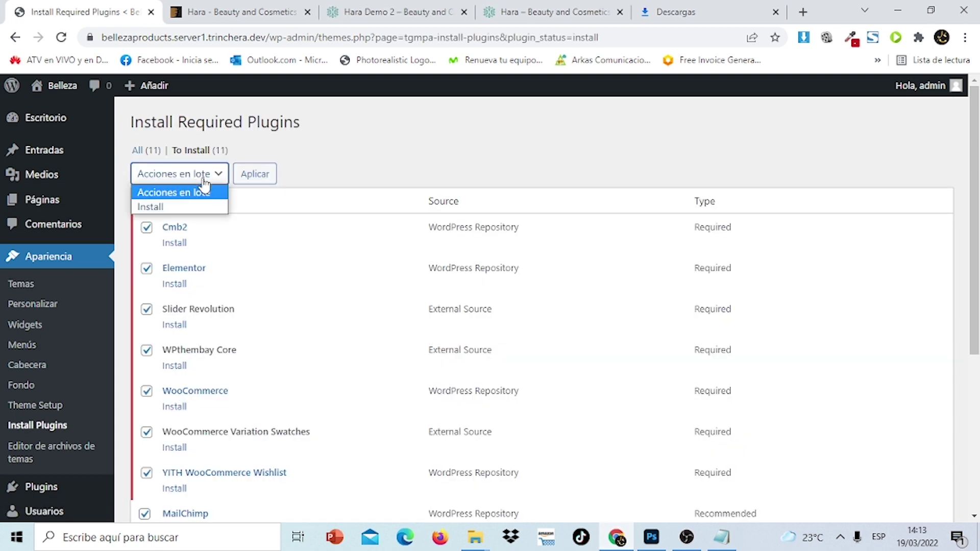
left_click(193, 206)
left_click(258, 178)
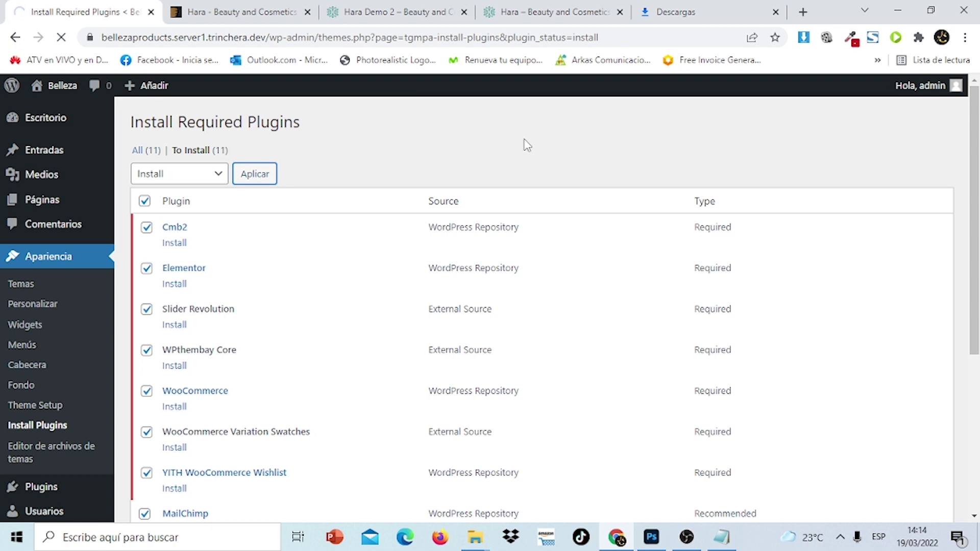
Return to the required plugins installer and bulk activate all the installed plugins.
left_click_drag(974, 206, 976, 97)
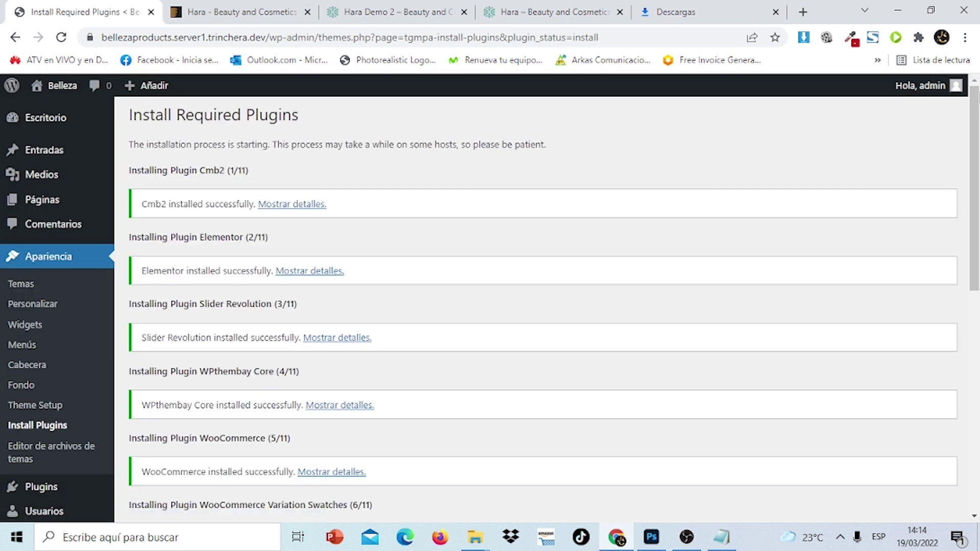
left_click_drag(975, 97, 975, 319)
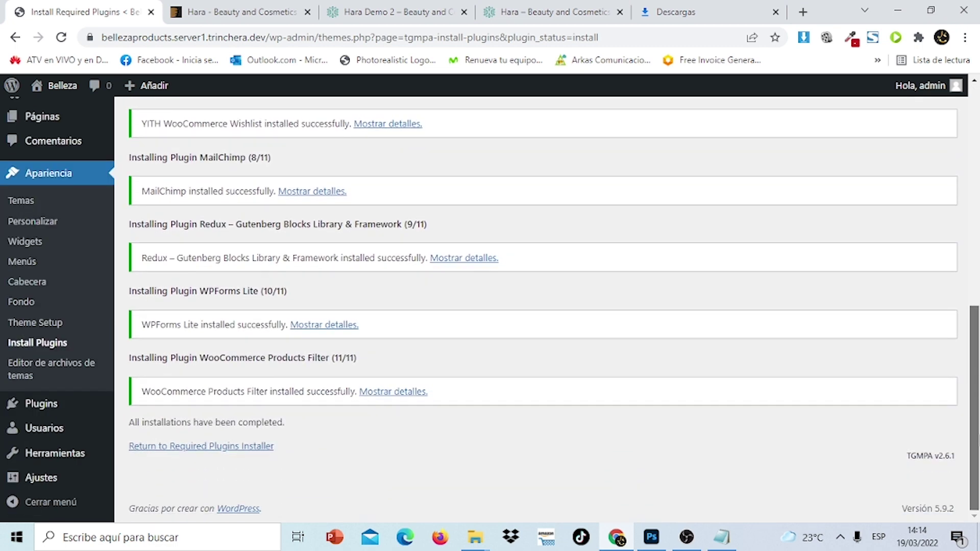
left_click(263, 447)
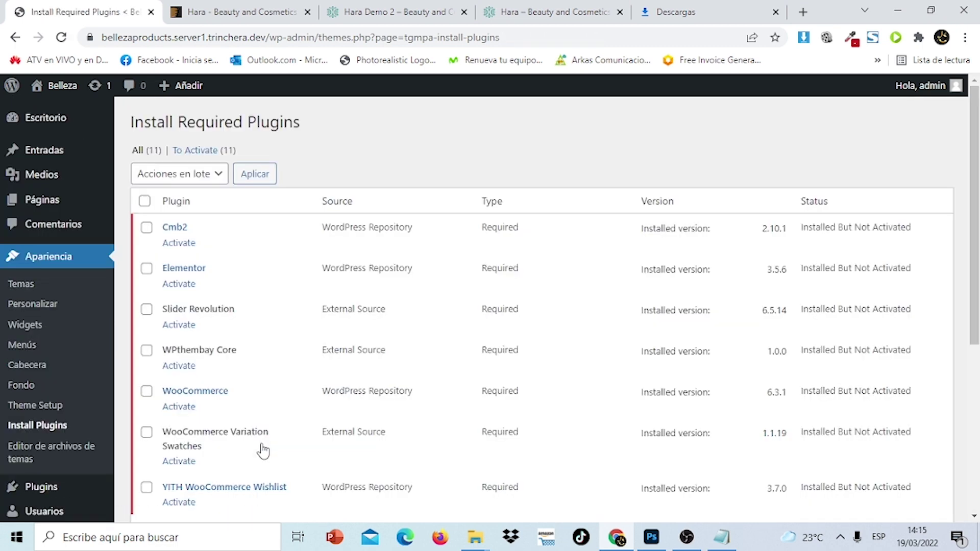
left_click(144, 200)
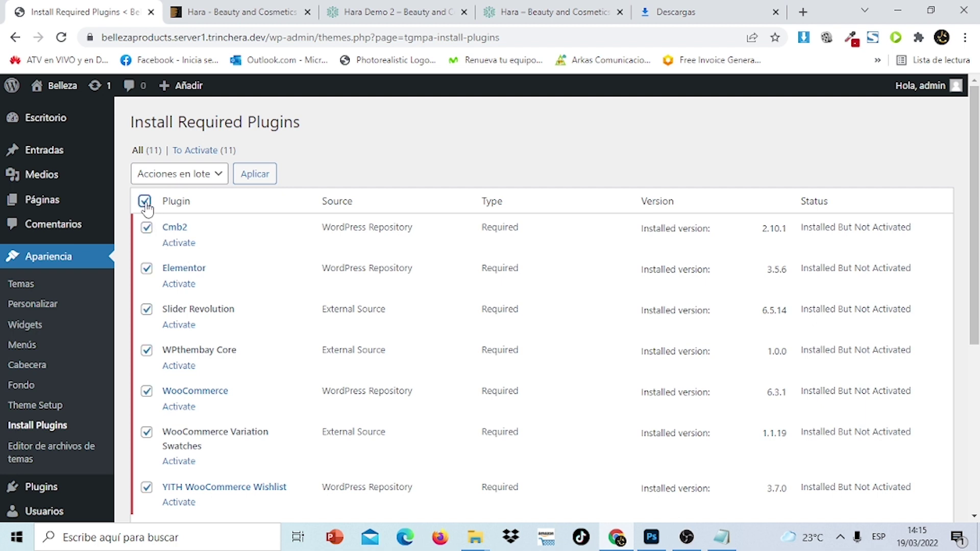
left_click(198, 180)
left_click(182, 235)
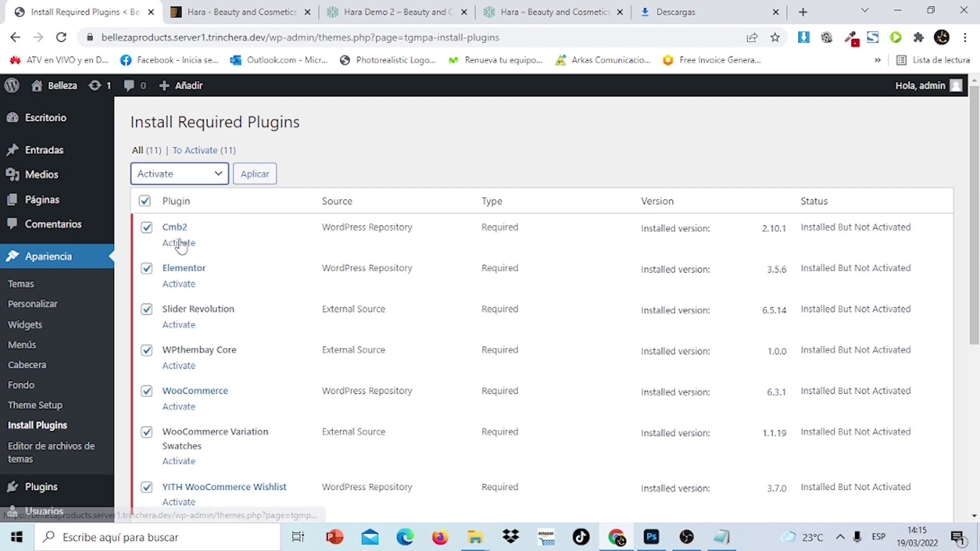
left_click(255, 175)
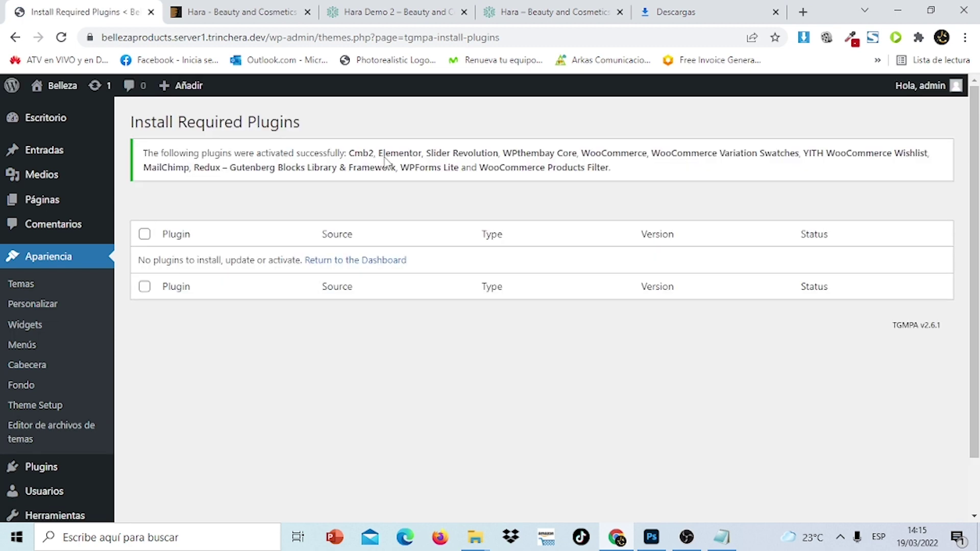
Return to the dashboard and open the Theme Setup wizard for Hara.
left_click(397, 261)
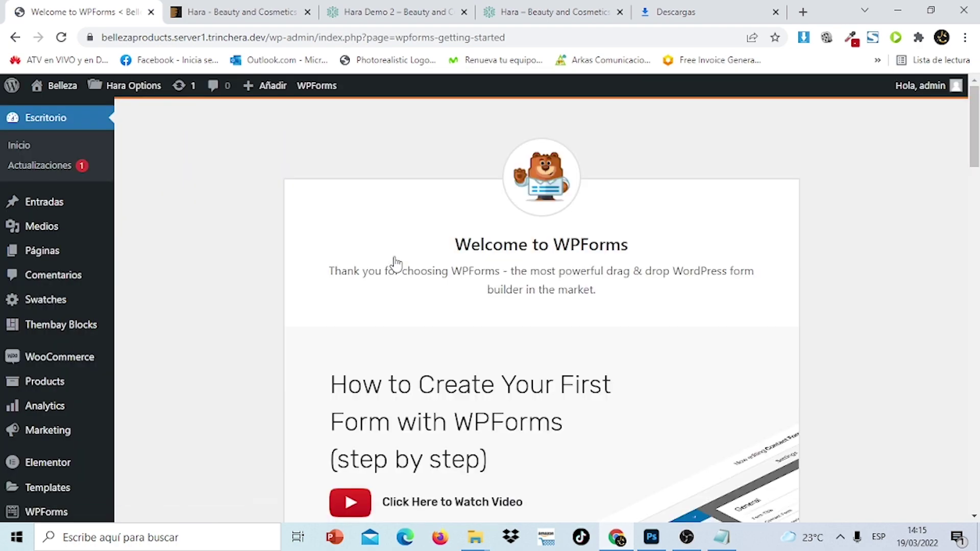
left_click_drag(978, 98, 976, 427)
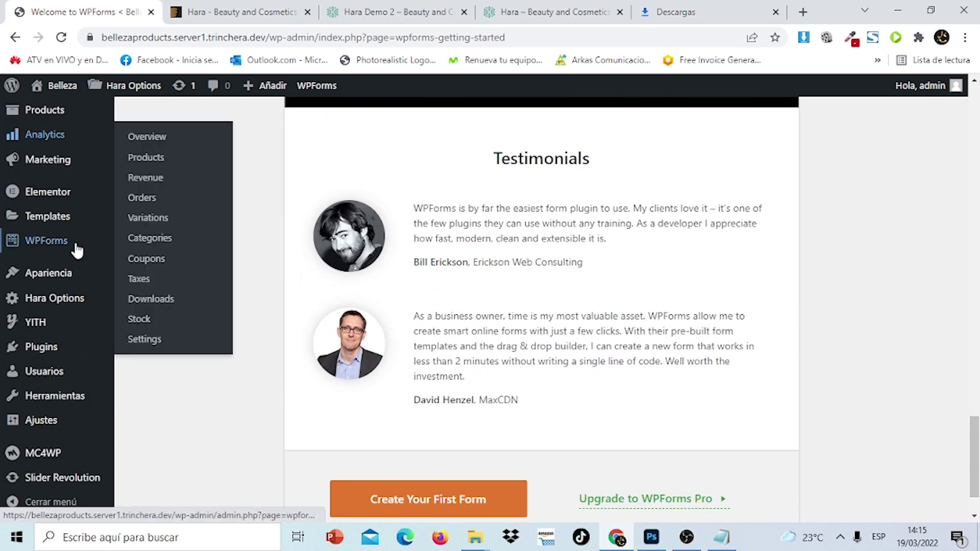
mouse_move(74, 274)
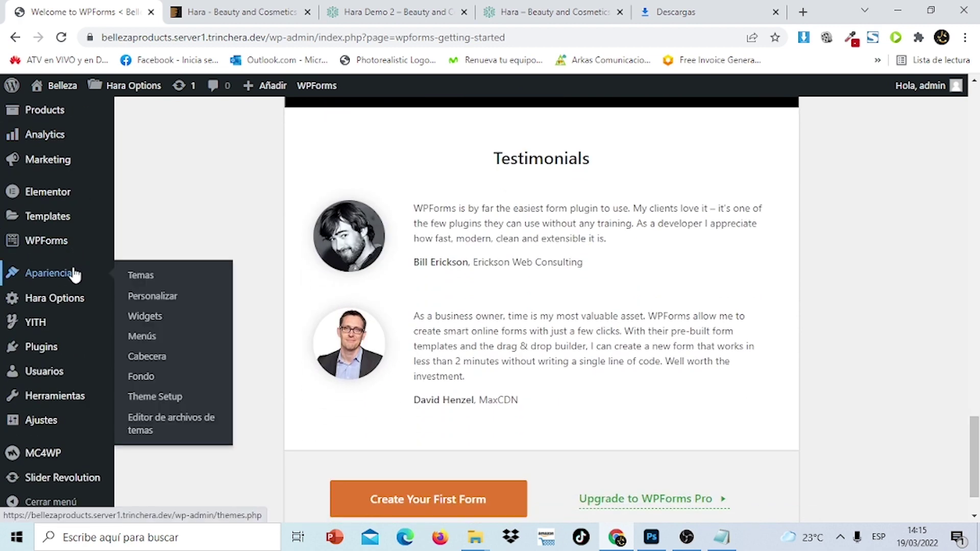
left_click(159, 397)
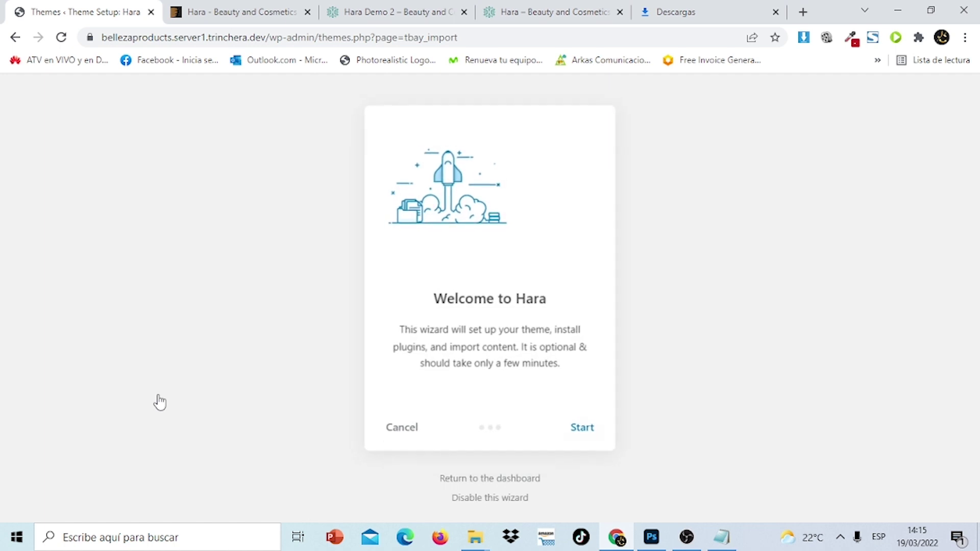
Start the Hara setup wizard and install the child theme, continuing to the content import options.
left_click(583, 428)
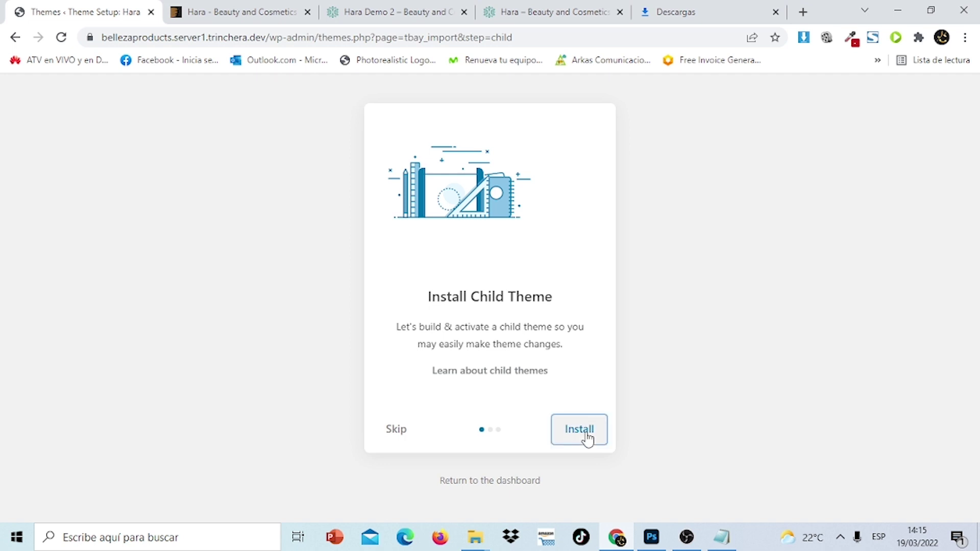
left_click(587, 434)
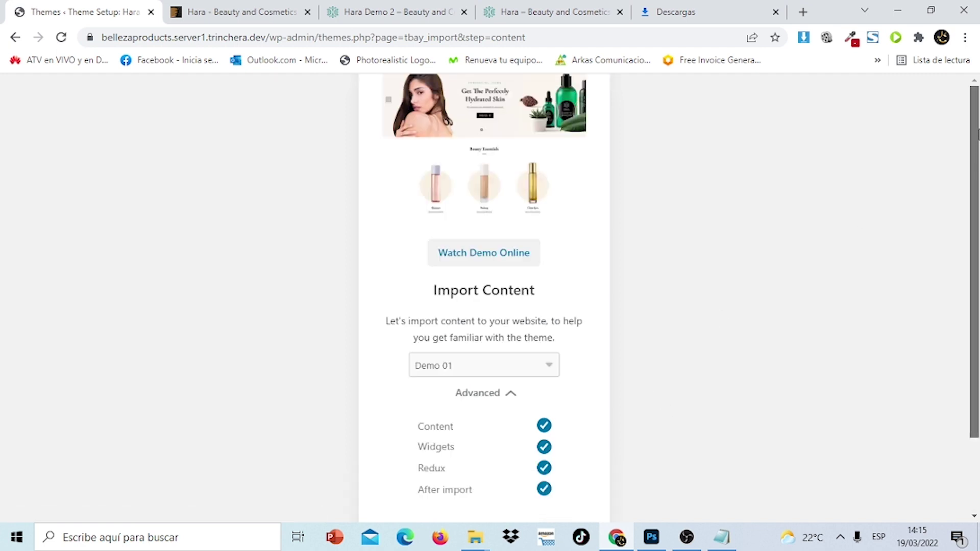
scroll(977, 166, "down", 2)
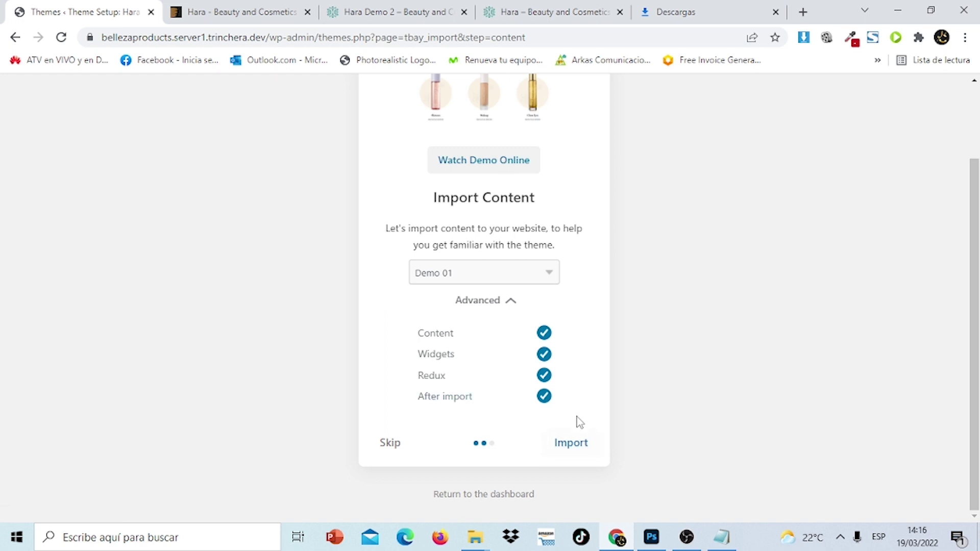
Import the Demo 01 content with Content, Widgets, Redux and After import all included.
left_click(550, 281)
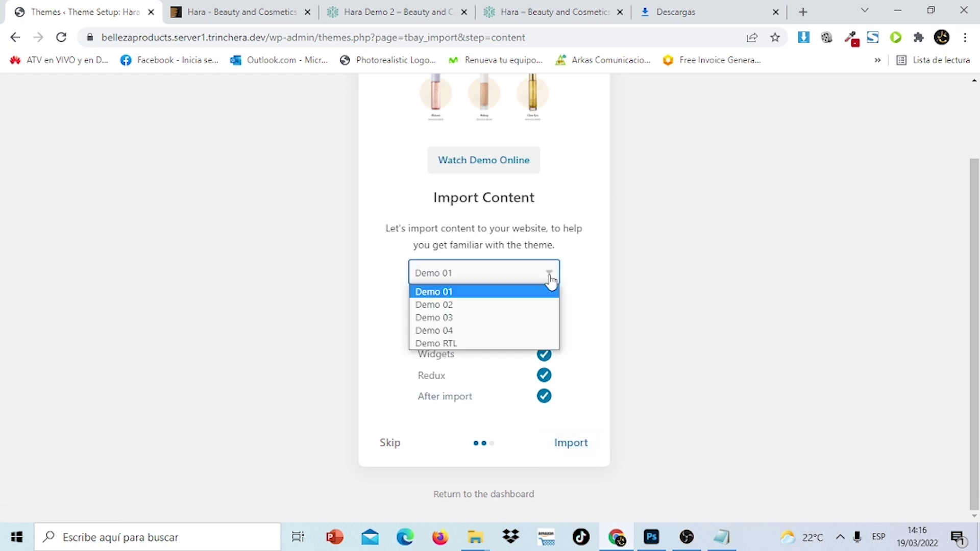
left_click(519, 293)
left_click(579, 444)
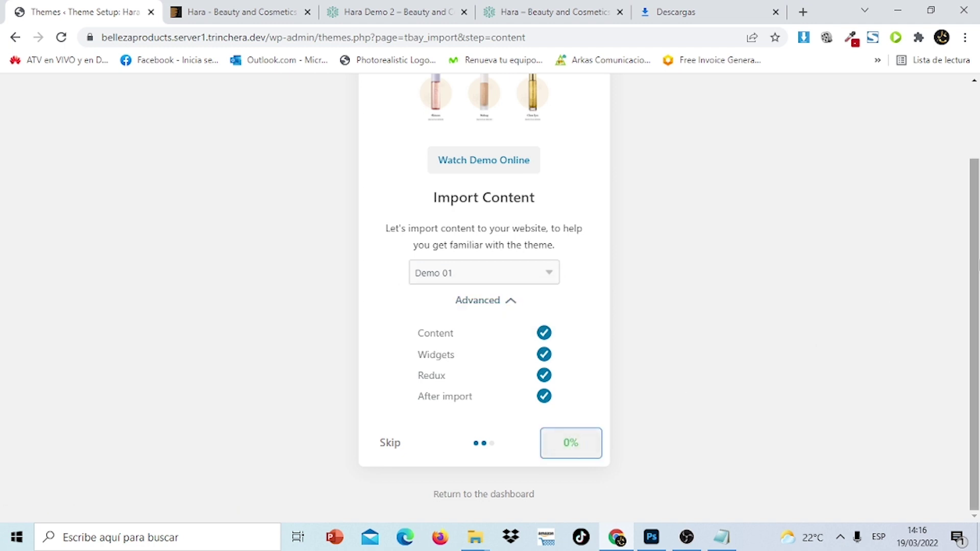
mouse_move(979, 260)
left_mouse_down()
mouse_move(979, 187)
mouse_move(979, 246)
left_mouse_up()
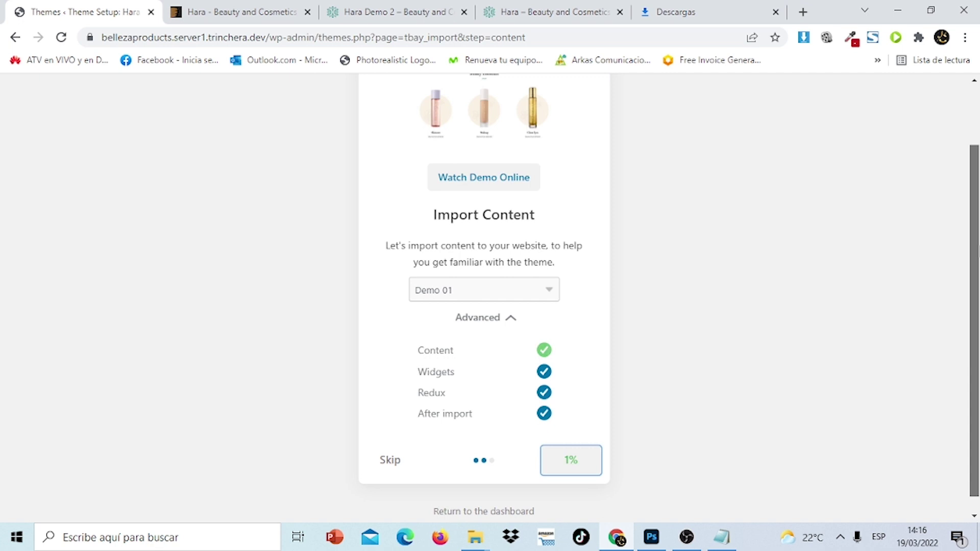
left_click_drag(979, 246, 979, 187)
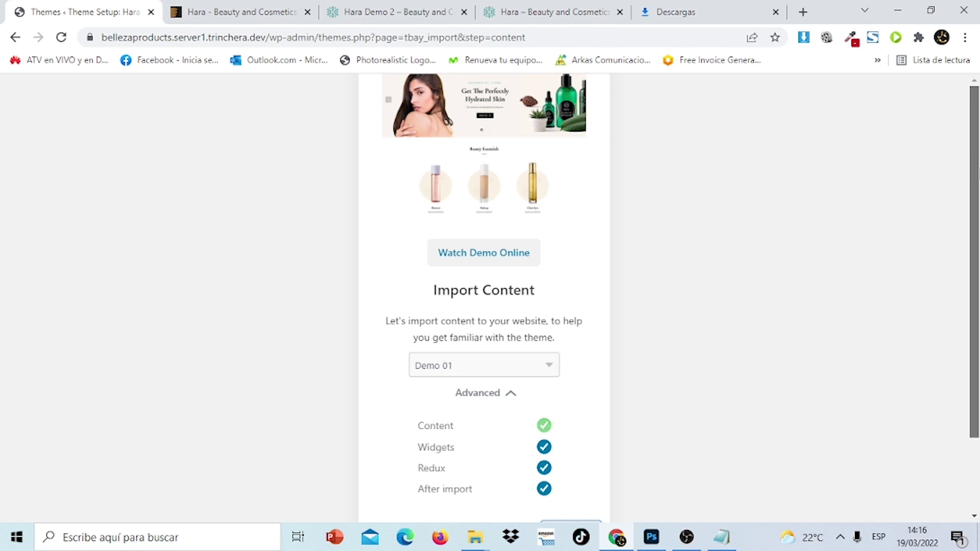
mouse_move(979, 187)
left_mouse_down()
mouse_move(979, 238)
mouse_move(979, 178)
mouse_move(979, 206)
left_mouse_up()
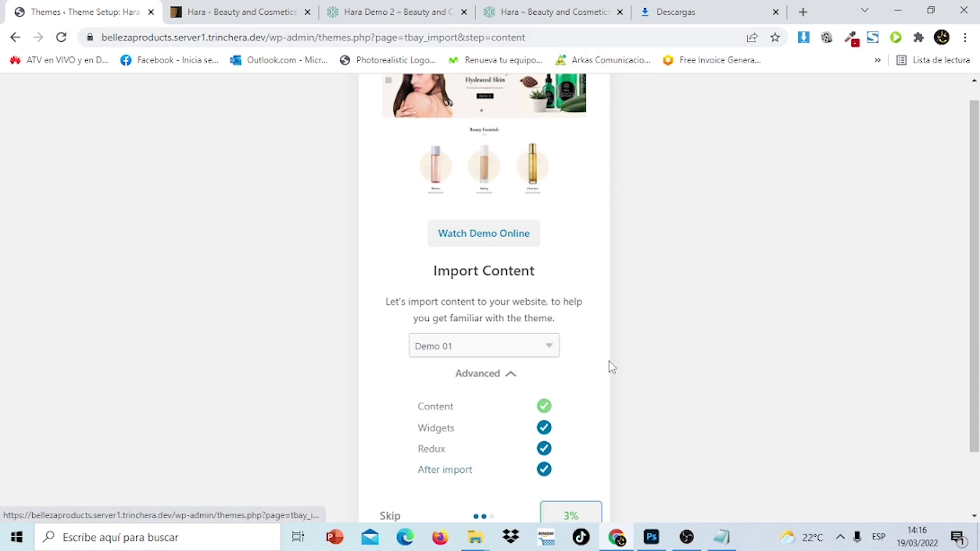
scroll(977, 225, "down", 2)
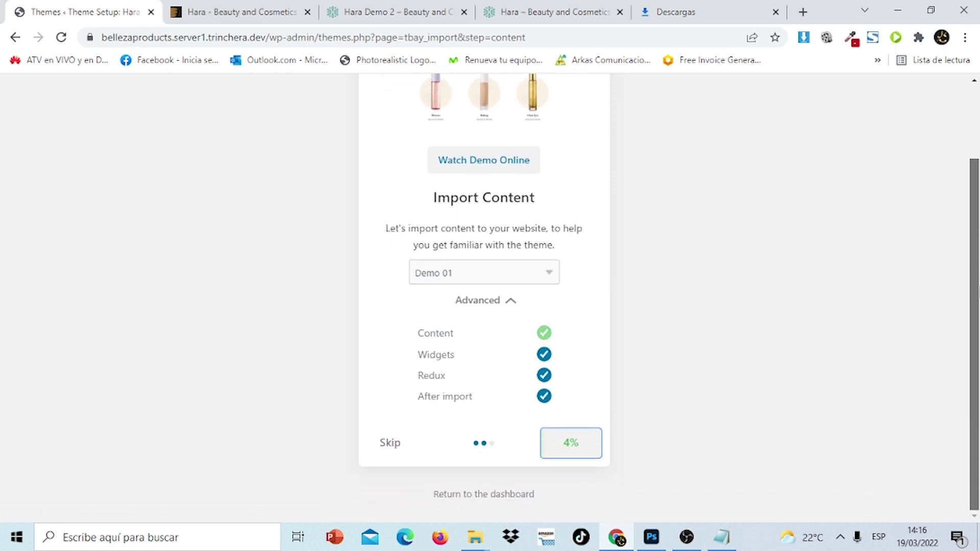
scroll(976, 194, "up", 3)
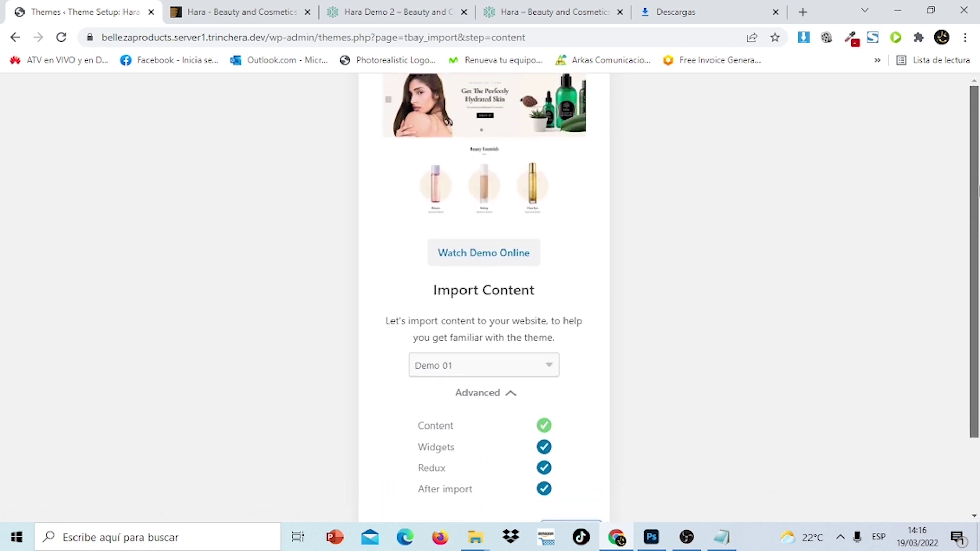
scroll(978, 176, "down", 2)
scroll(977, 326, "up", 2)
scroll(978, 215, "down", 1)
scroll(978, 191, "up", 1)
scroll(978, 210, "down", 1)
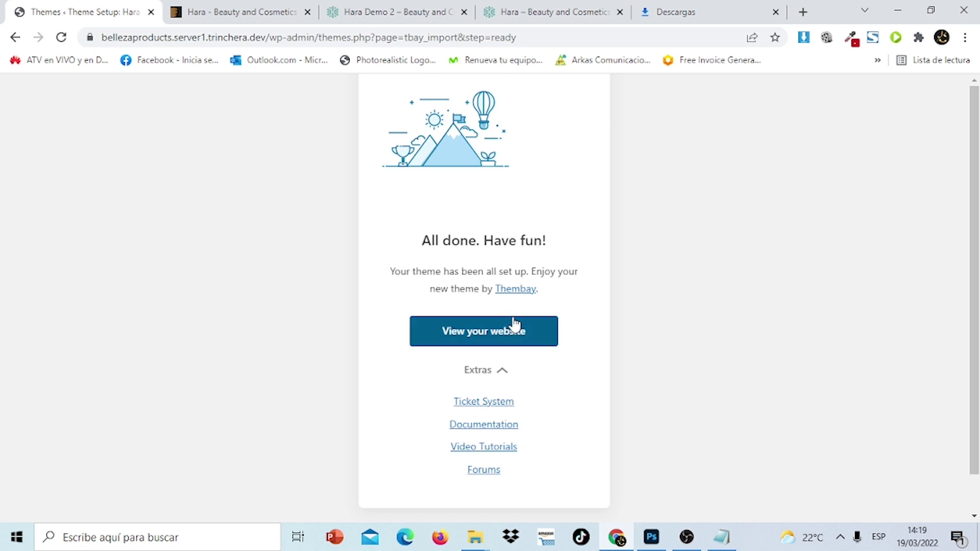
View the finished website and try the before-and-after comparison slider on the homepage's face treatment image.
left_click(489, 337)
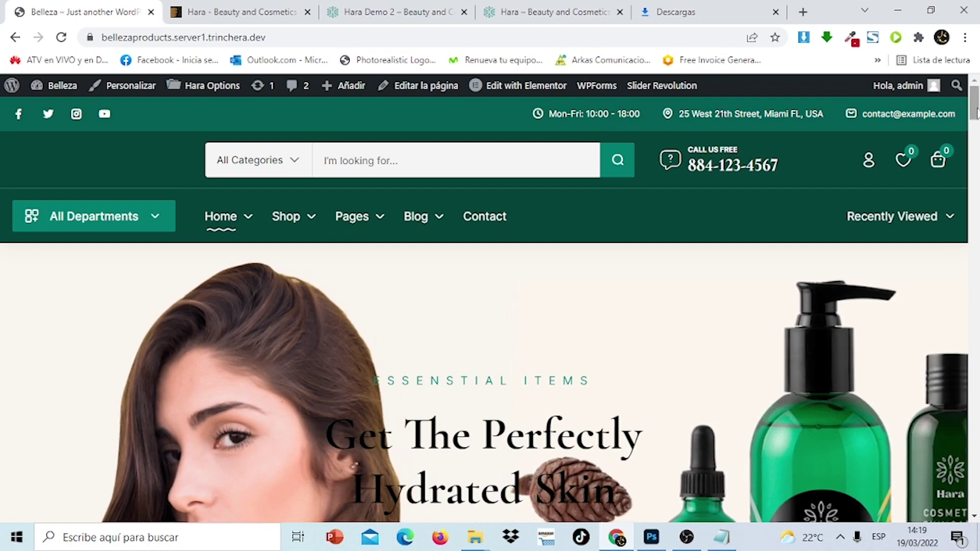
left_click_drag(975, 112, 974, 420)
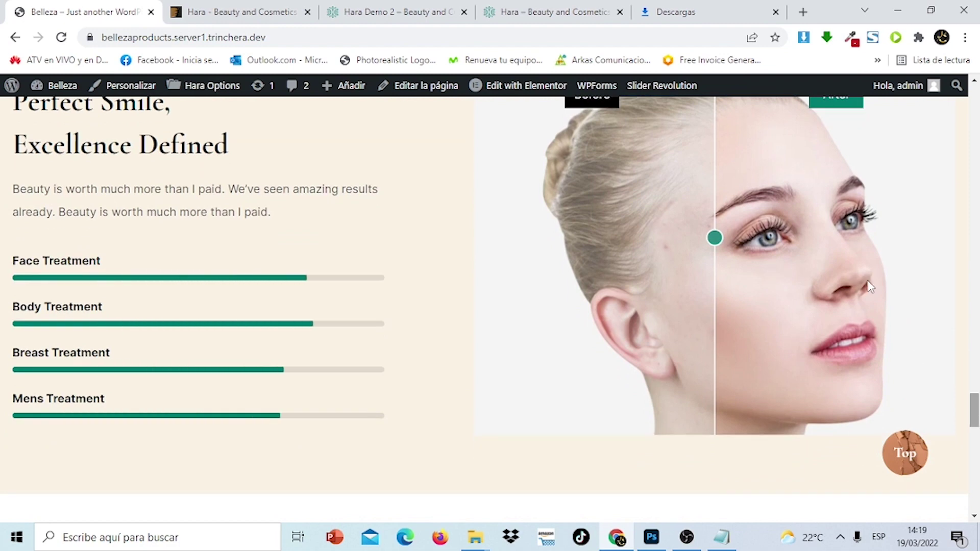
left_click_drag(715, 237, 637, 270)
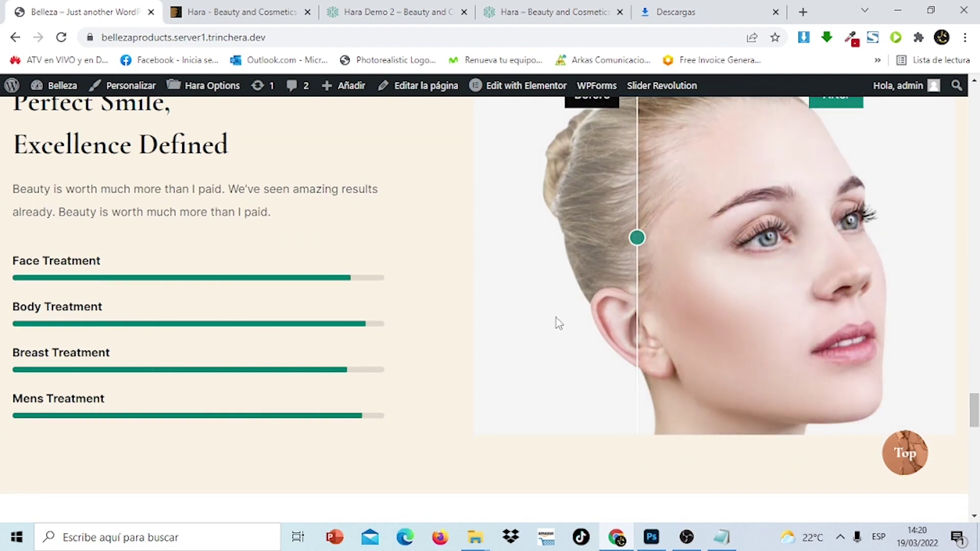
left_click_drag(638, 237, 654, 236)
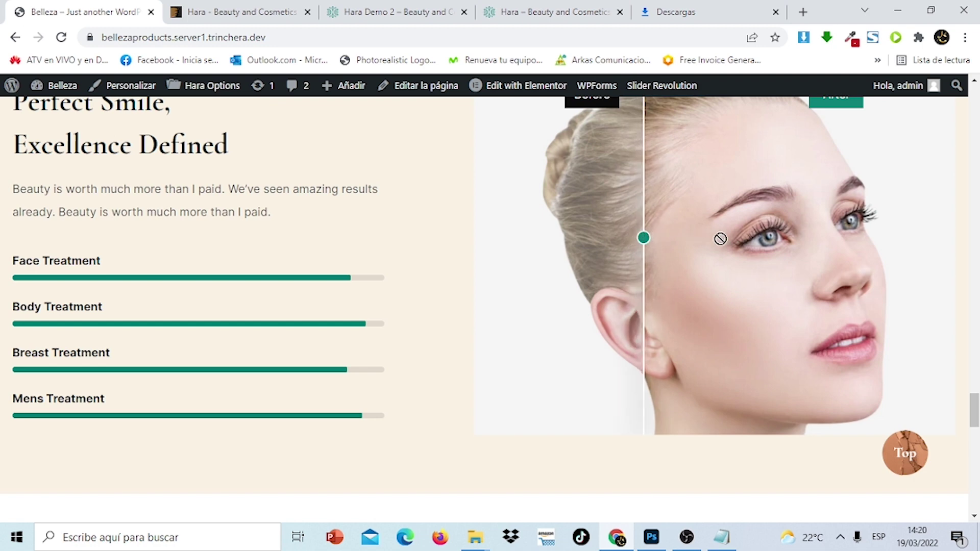
left_click_drag(753, 244, 749, 227)
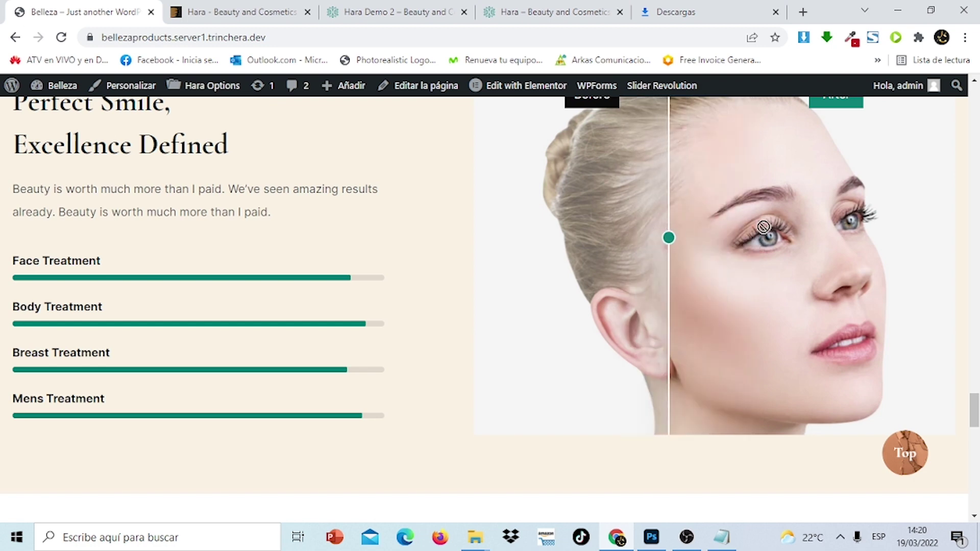
left_click_drag(830, 232, 923, 238)
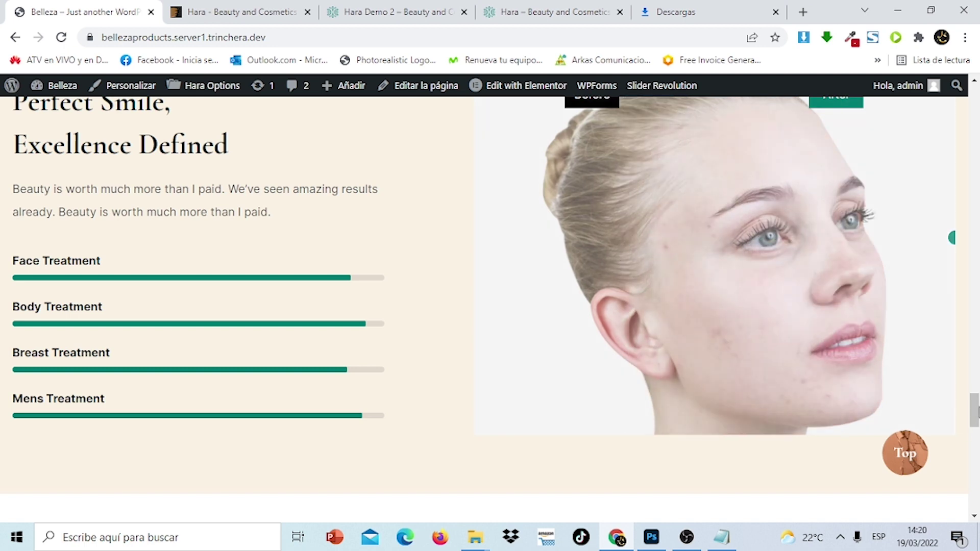
Check the Hara theme's ThemeForest page and return to the beginning of the Belleza homepage.
left_click_drag(975, 406, 975, 141)
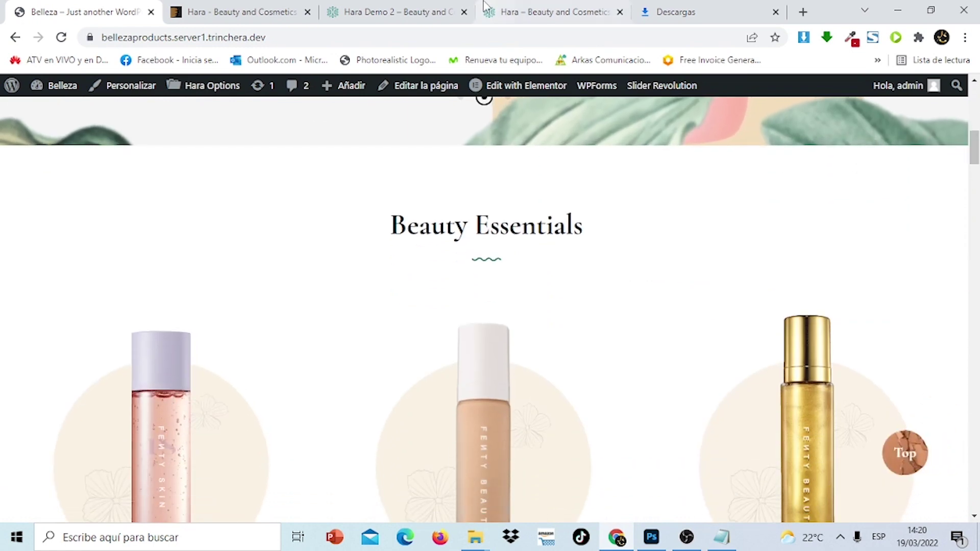
left_click(292, 6)
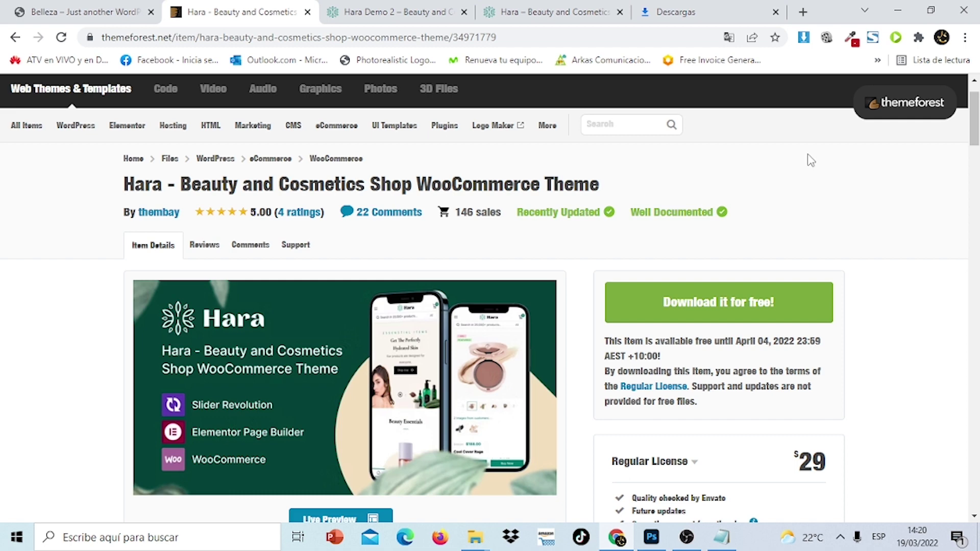
left_click(82, 6)
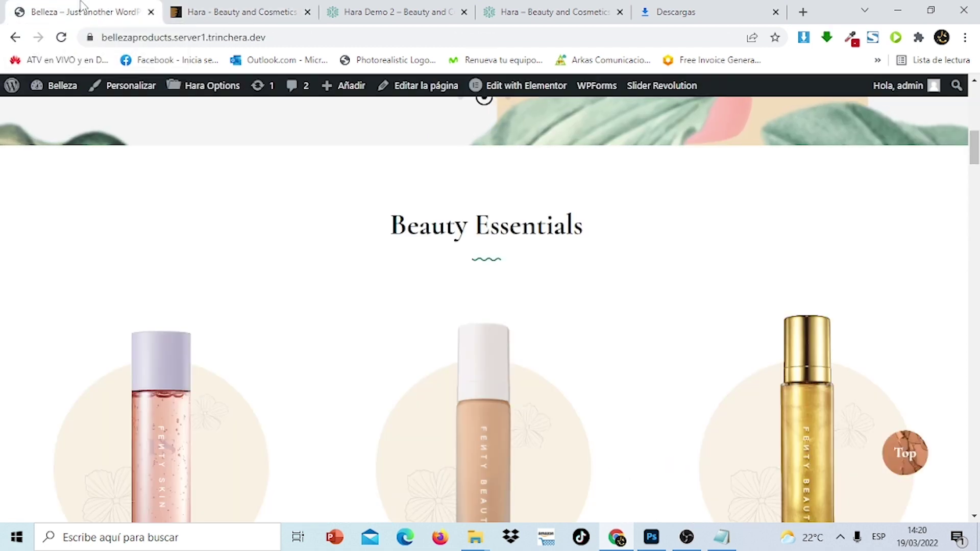
scroll(923, 158, "up", 5)
scroll(923, 157, "up", 5)
scroll(923, 157, "down", 6)
left_click_drag(977, 148, 975, 102)
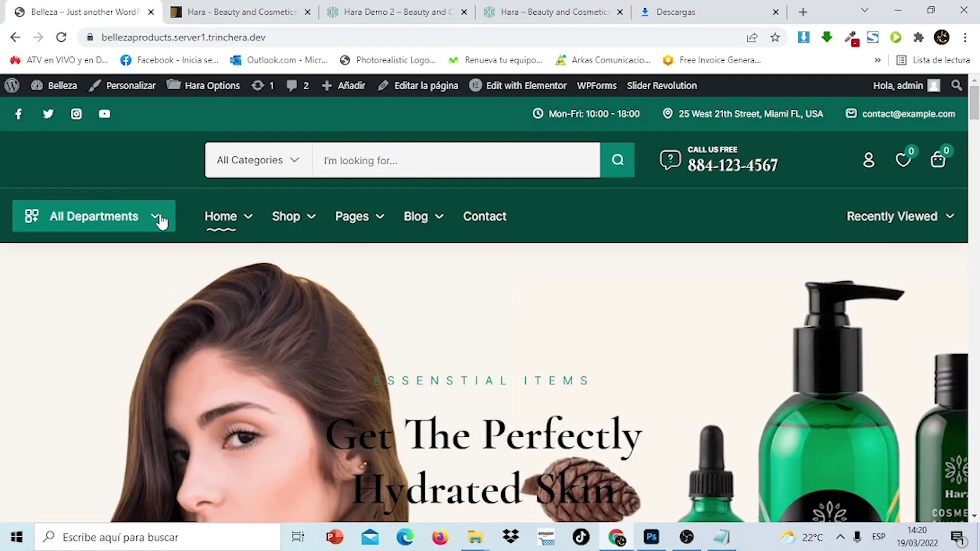
Expand the All Departments category list on the homepage, look over its categories and collapse it again.
left_click(162, 218)
mouse_move(149, 248)
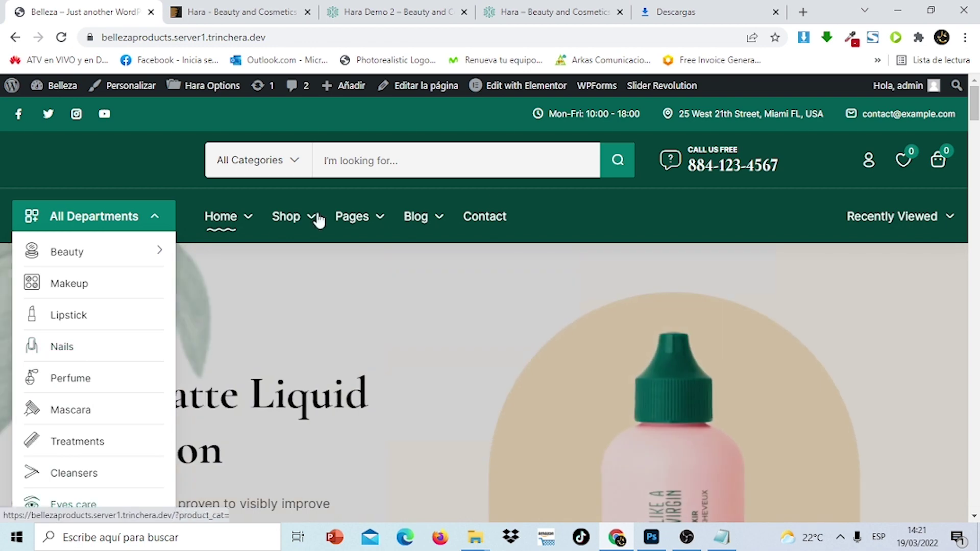
mouse_move(974, 94)
left_mouse_down()
mouse_move(974, 115)
mouse_move(975, 90)
left_mouse_up()
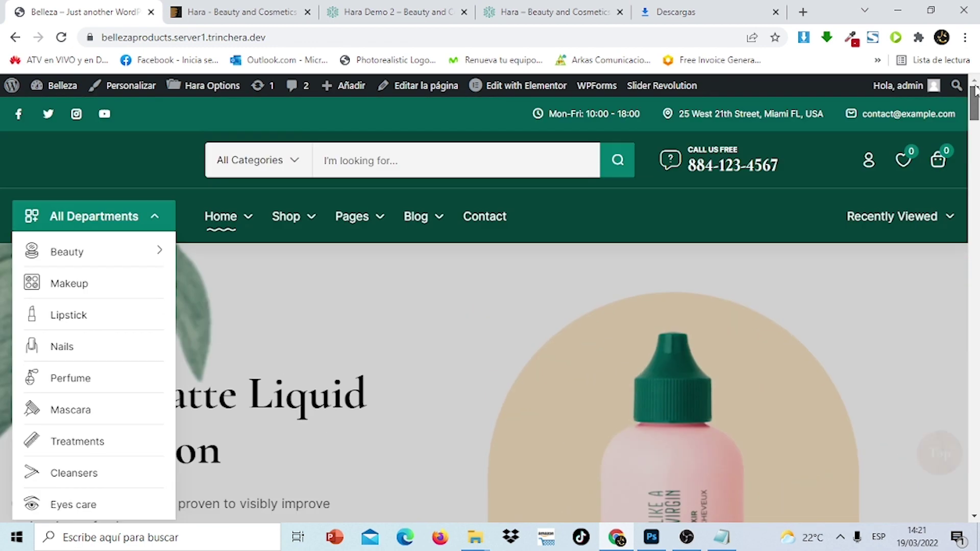
left_click(697, 199)
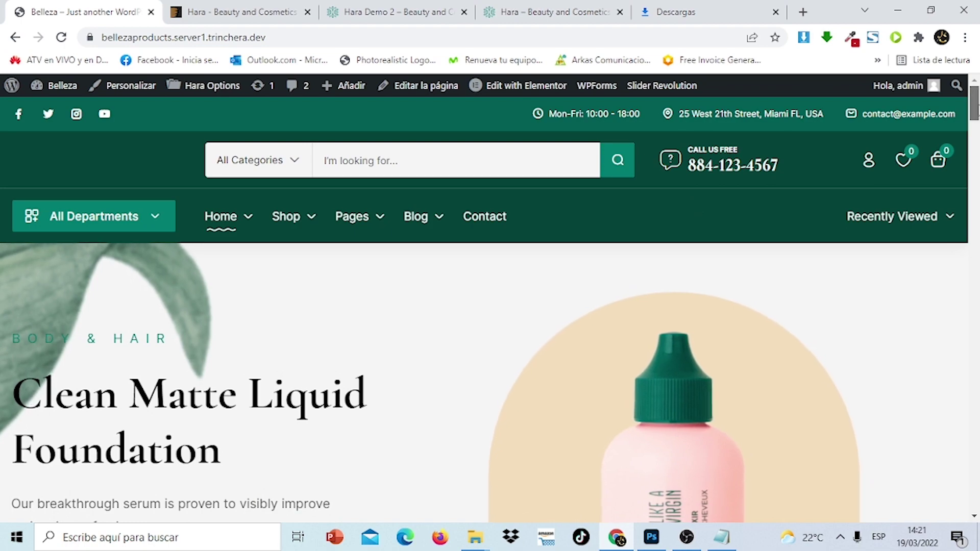
scroll(696, 196, "down", 10)
scroll(520, 179, "up", 10)
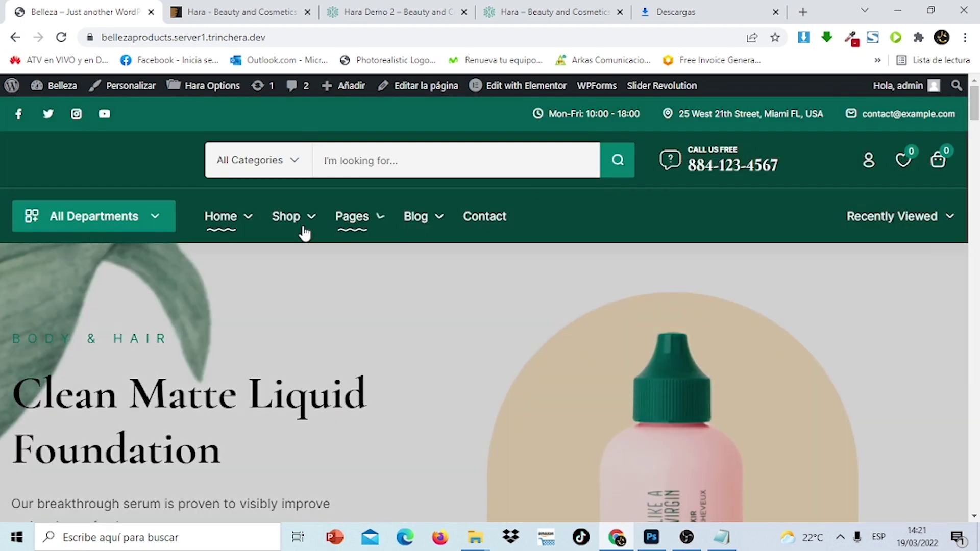
Open the Belleza site's Shop page and review its content down to the footer.
mouse_move(294, 227)
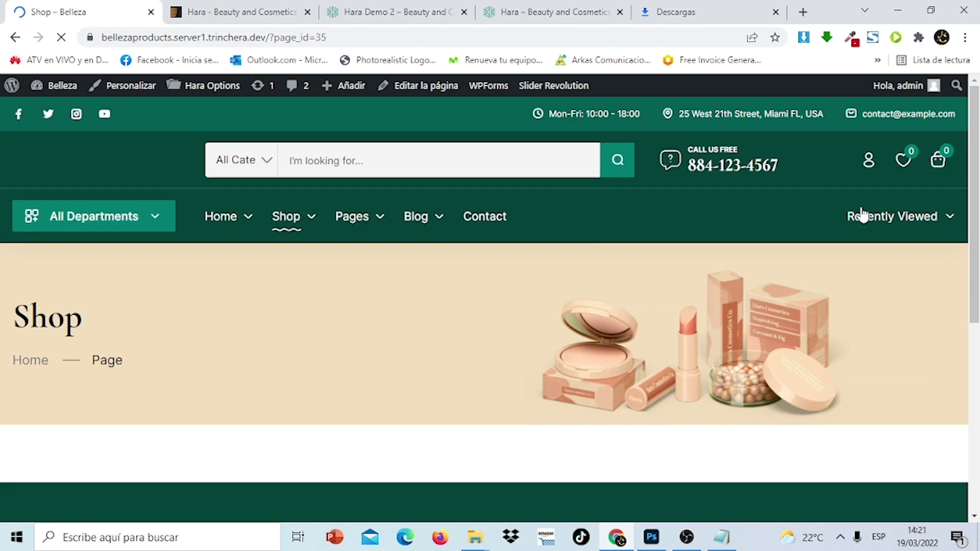
scroll(976, 159, "down", 5)
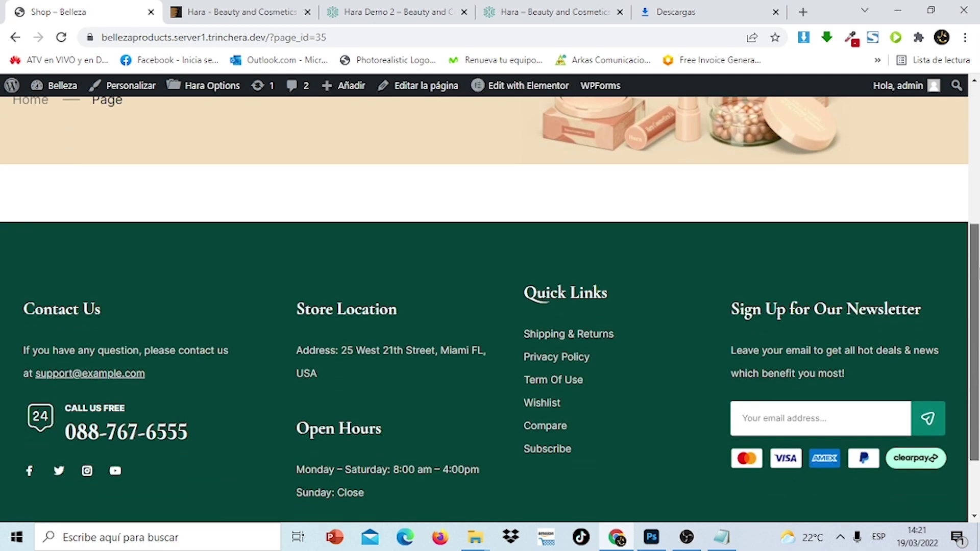
scroll(976, 160, "up", 5)
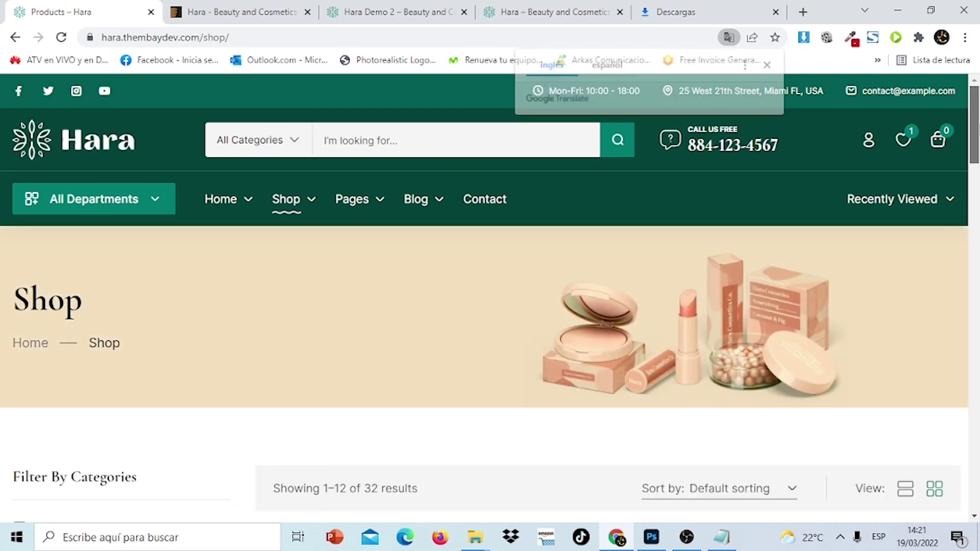
Browse the product grid and category filters on the Hara demo shop page.
scroll(126, 309, "down", 4)
scroll(886, 192, "down", 5)
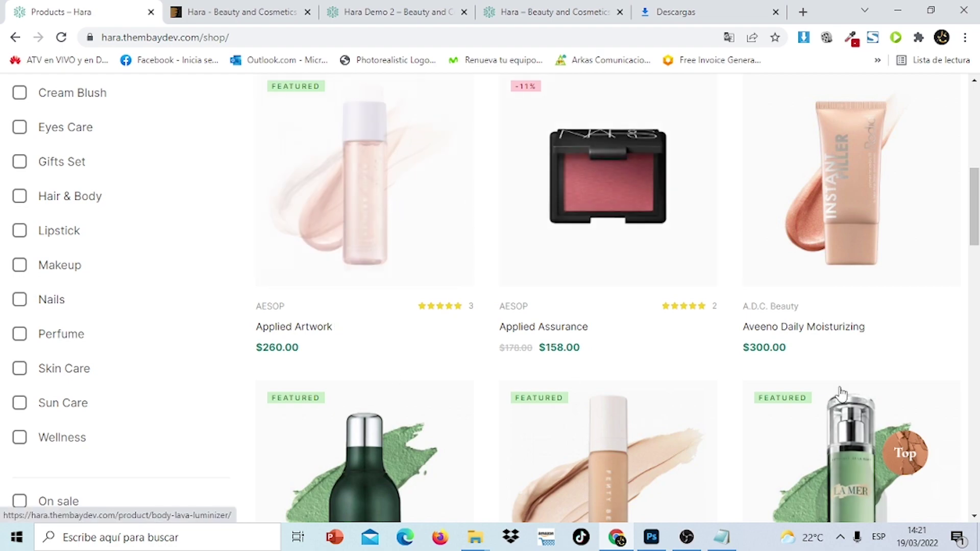
left_click_drag(977, 199, 977, 149)
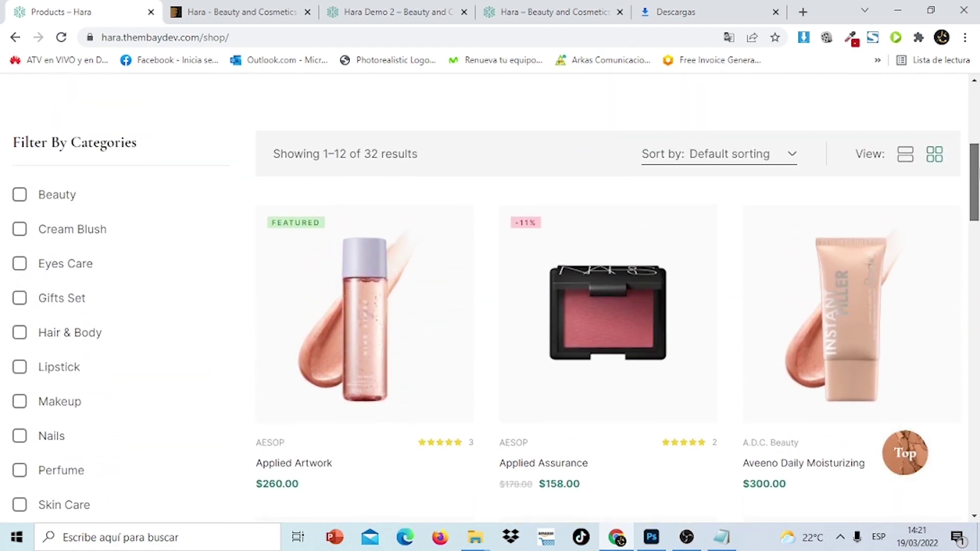
Add the Applied Artwork product to the wishlist in the Hara demo shop.
mouse_move(367, 306)
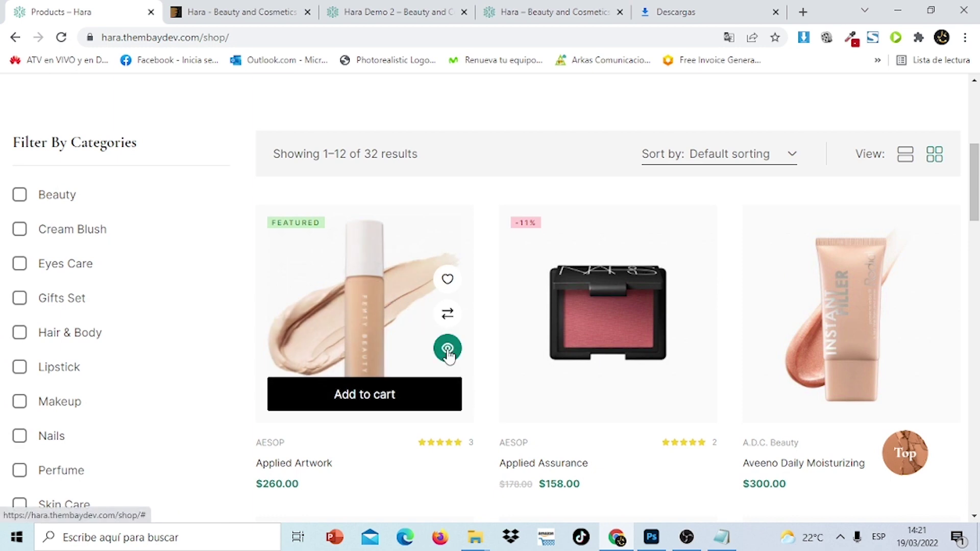
left_click(446, 284)
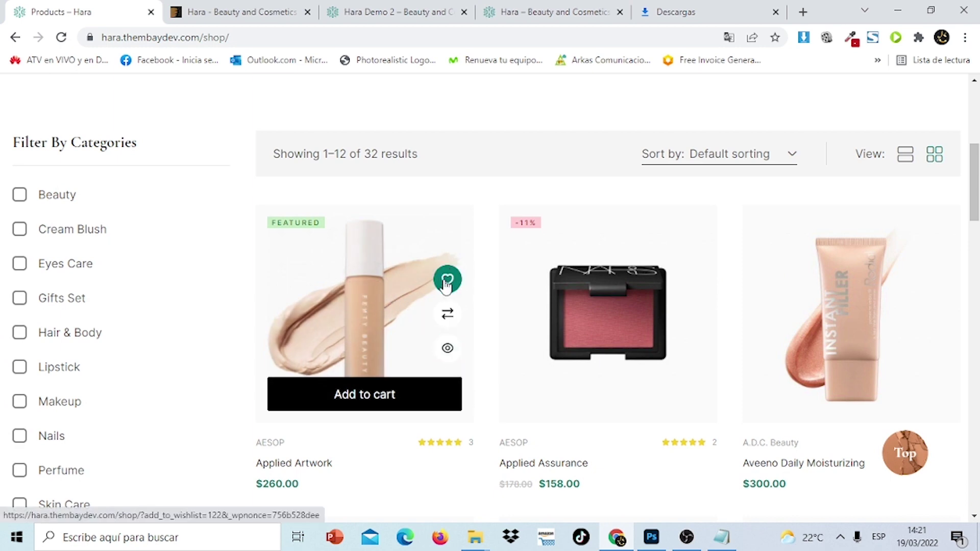
left_click(446, 283)
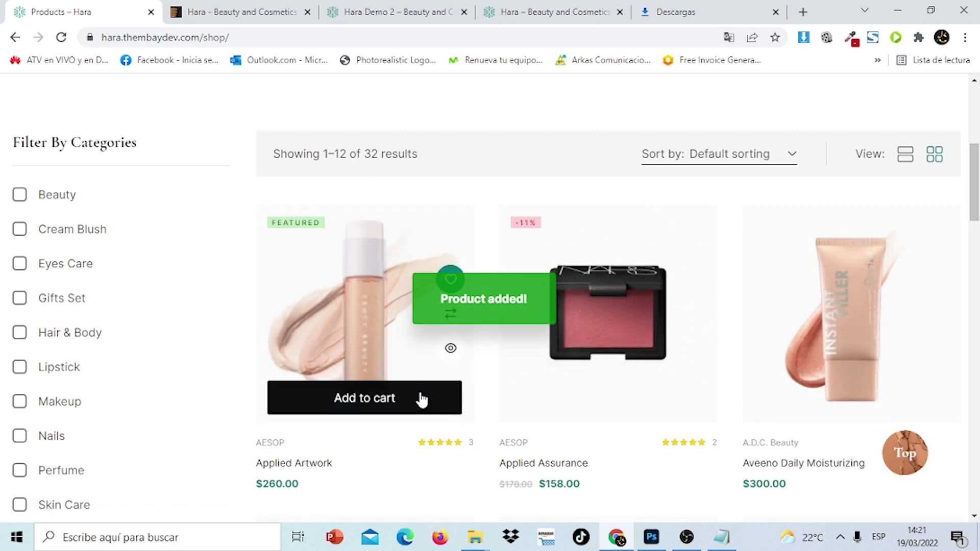
Open the quick view of Applied Artwork, look through its second to fourth images and review the product details.
left_click(448, 350)
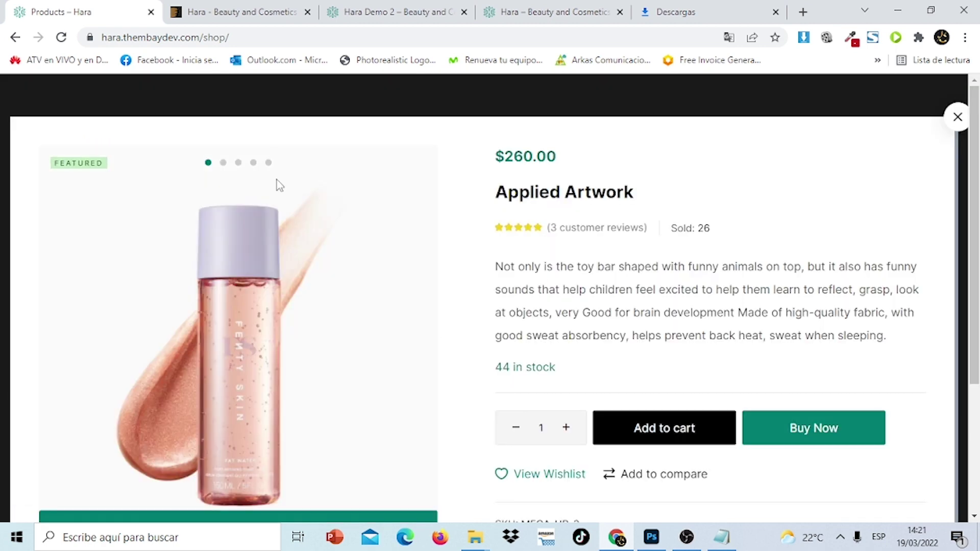
left_click(223, 162)
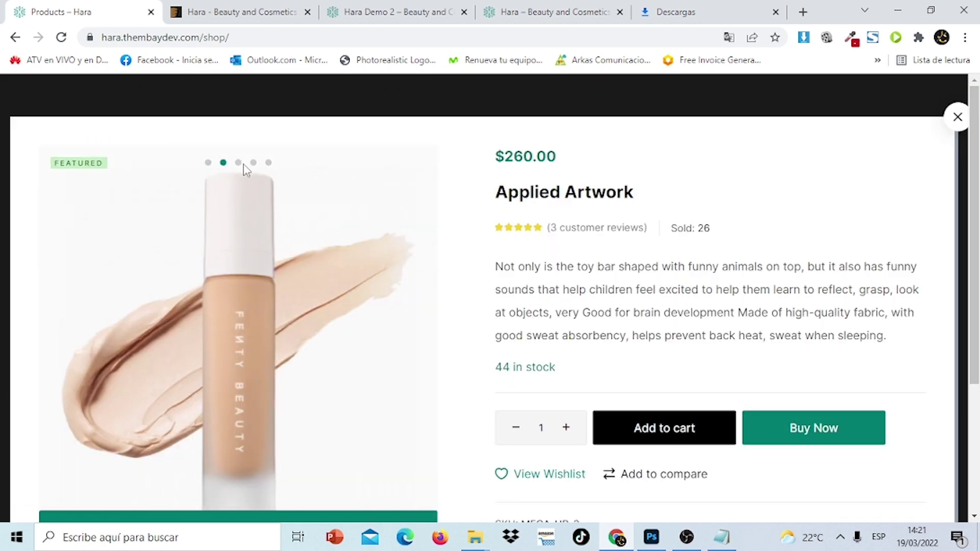
left_click(238, 164)
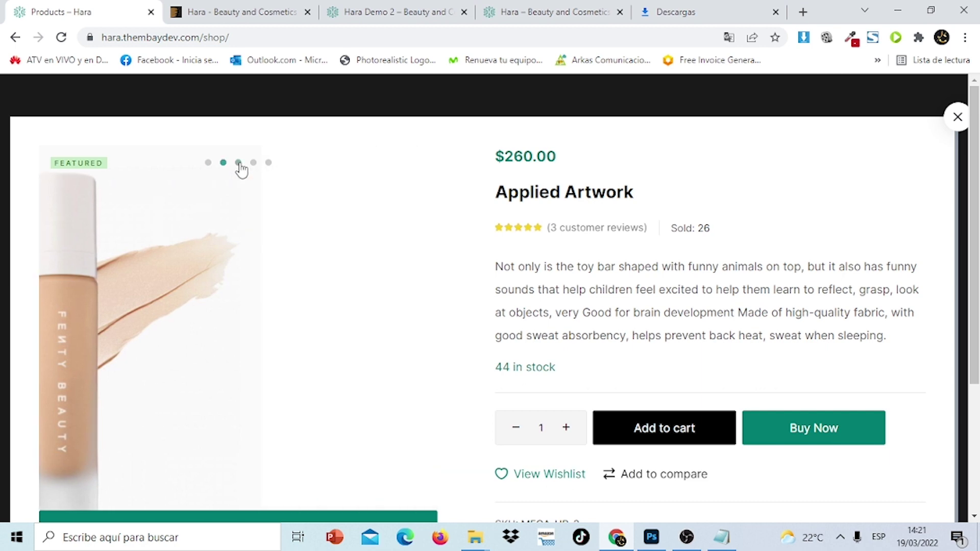
left_click(253, 163)
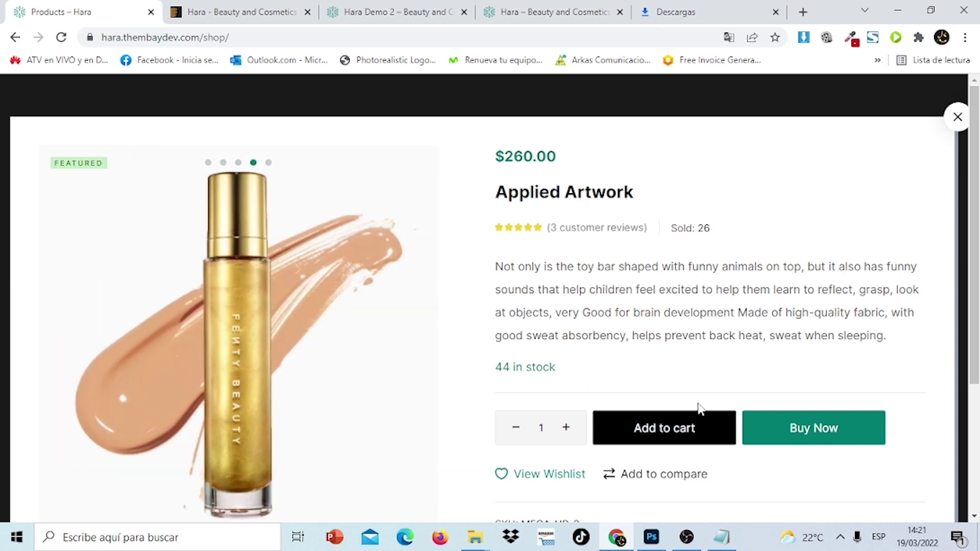
scroll(975, 214, "down", 3)
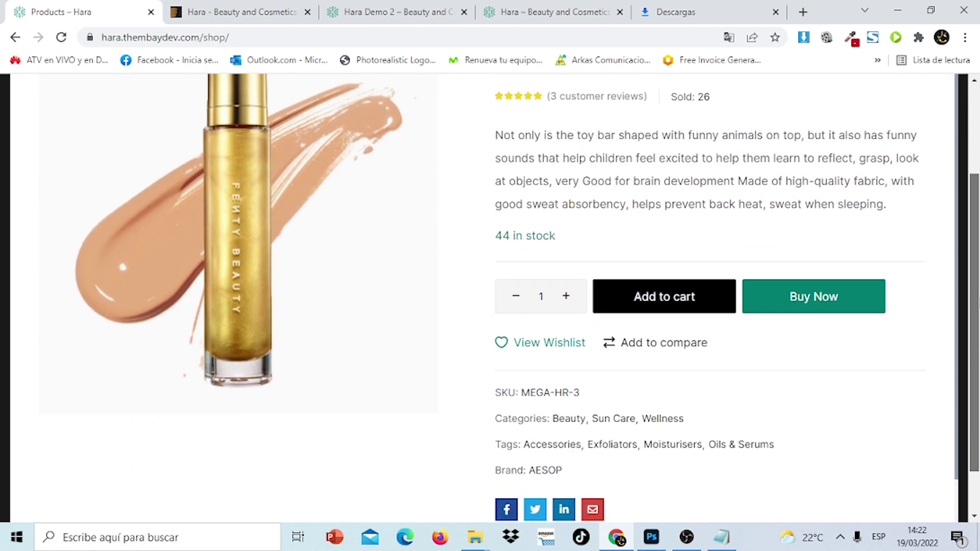
Add the Applied Artwork product to the cart in the Hara demo shop and return to the shop page.
left_click(716, 279)
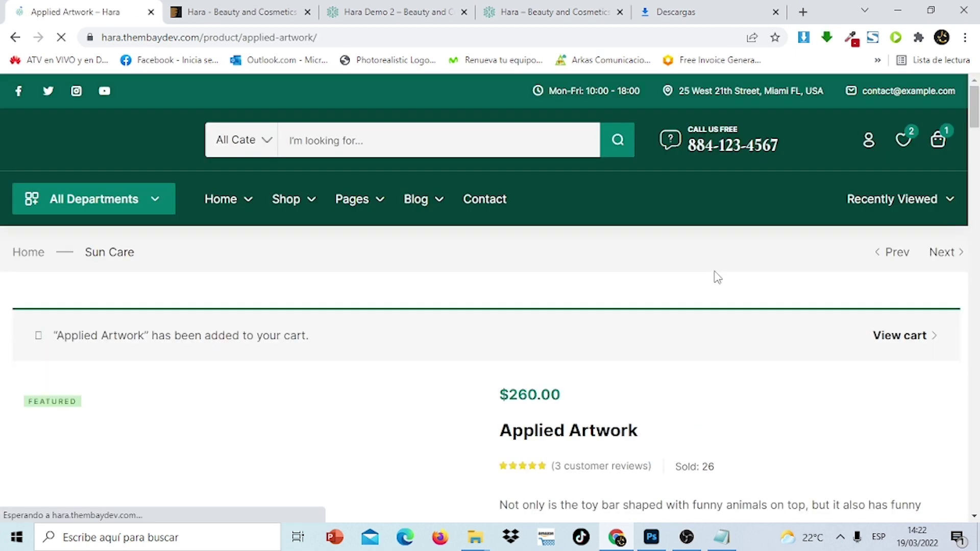
left_click(15, 38)
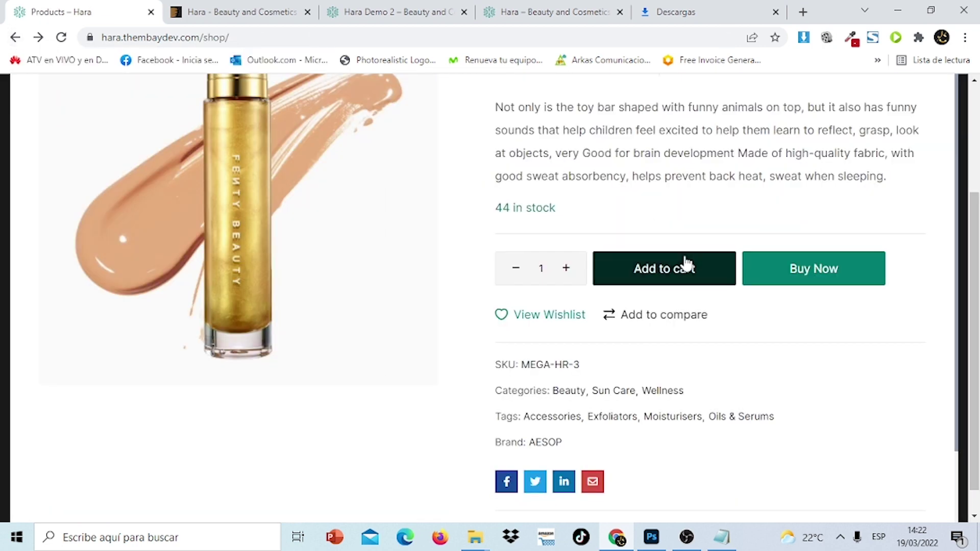
scroll(978, 137, "up", 1)
scroll(978, 137, "up", 3)
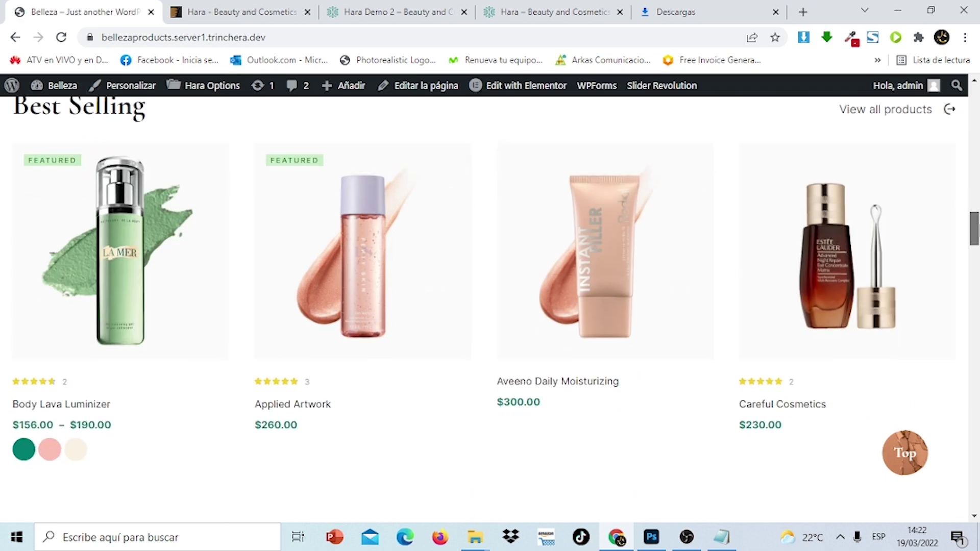
Open Aveeno Daily Moisturizing from the Best Selling section of the Belleza home page and add it to the cart.
scroll(617, 243, "down", 1)
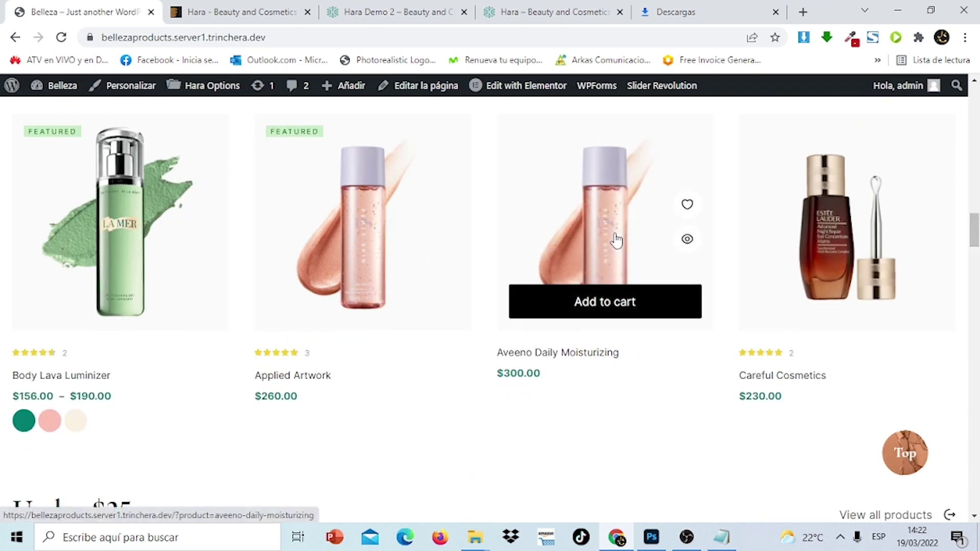
left_click(617, 239)
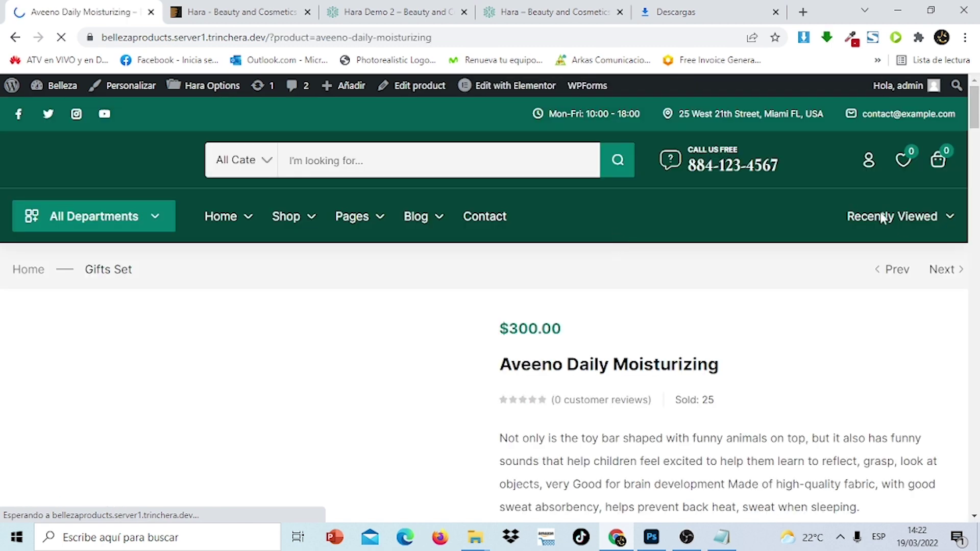
scroll(979, 123, "down", 8)
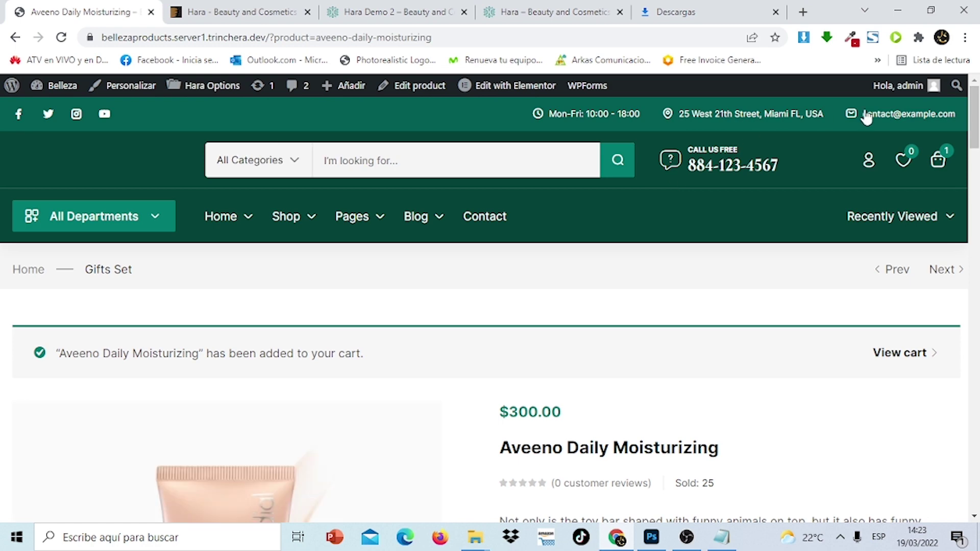
scroll(974, 117, "down", 5)
scroll(974, 117, "up", 5)
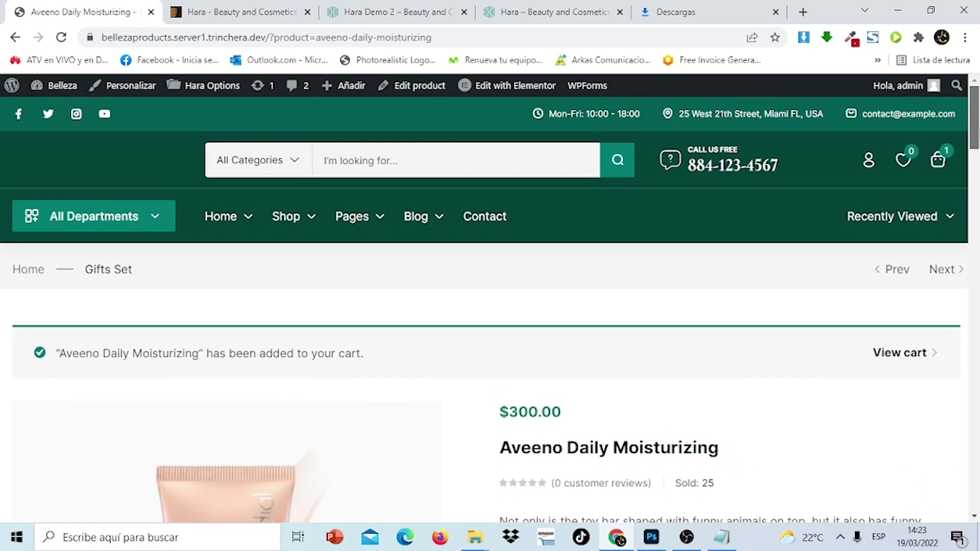
Proceed from the Belleza cart to checkout and review the billing fields and payment method section.
left_click(940, 163)
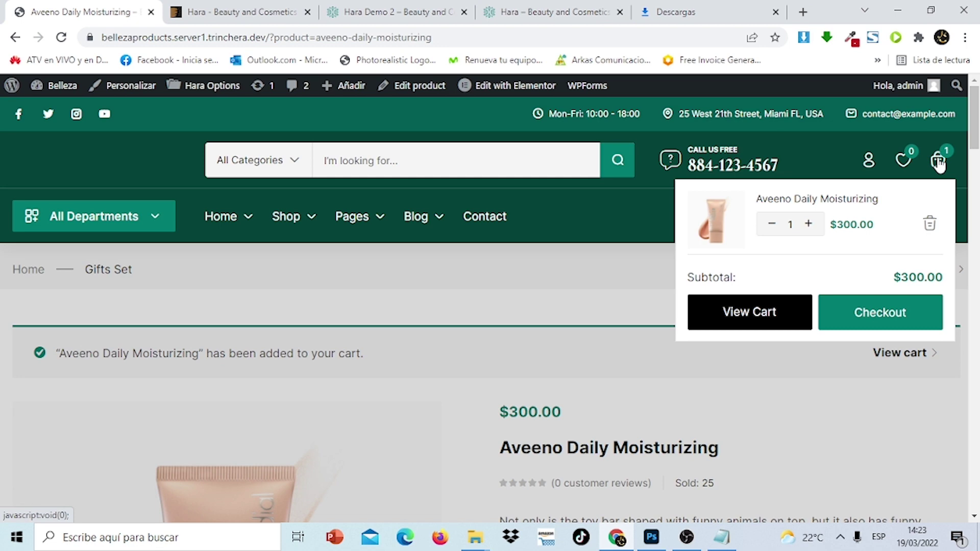
left_click(872, 314)
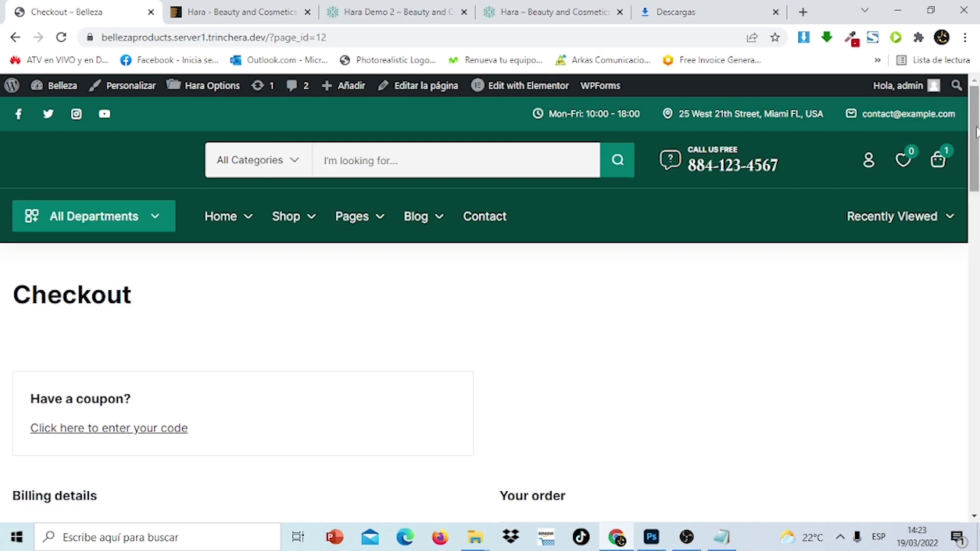
left_click_drag(976, 134, 977, 266)
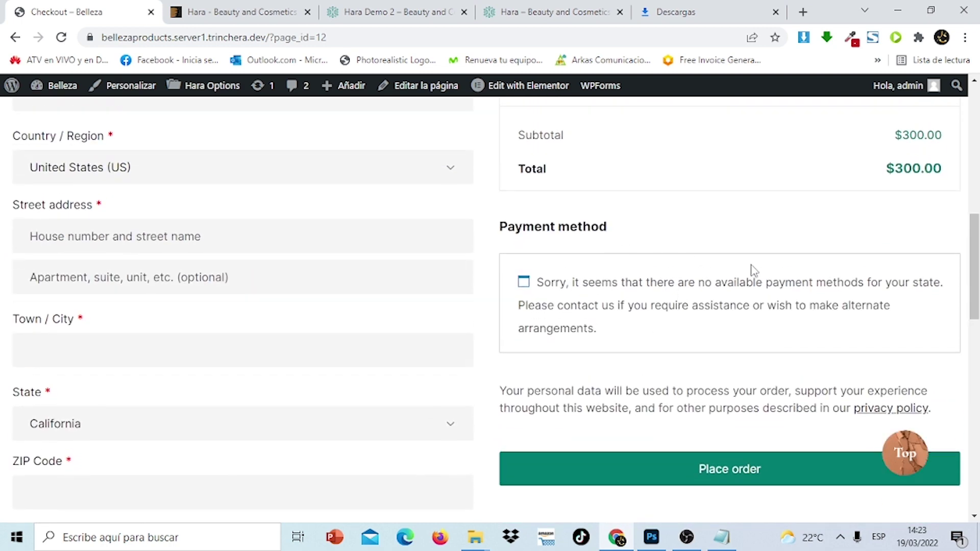
left_click_drag(977, 265, 977, 92)
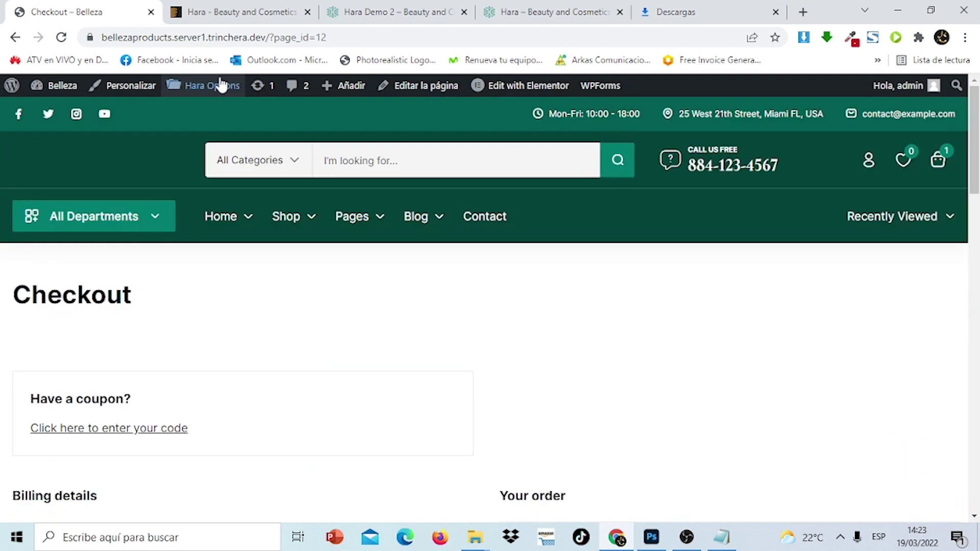
Open the Belleza site's admin dashboard and dismiss the Redux templates notice.
mouse_move(66, 94)
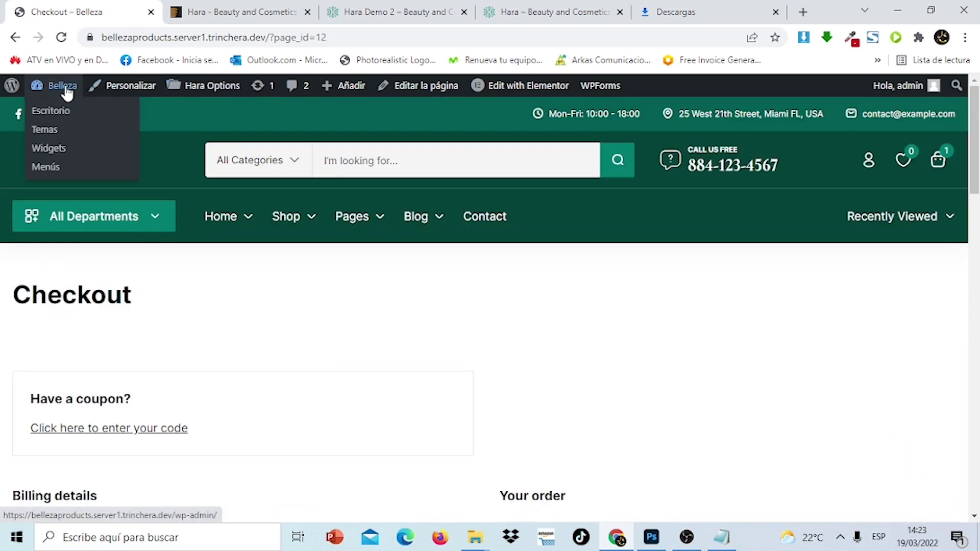
left_click(54, 117)
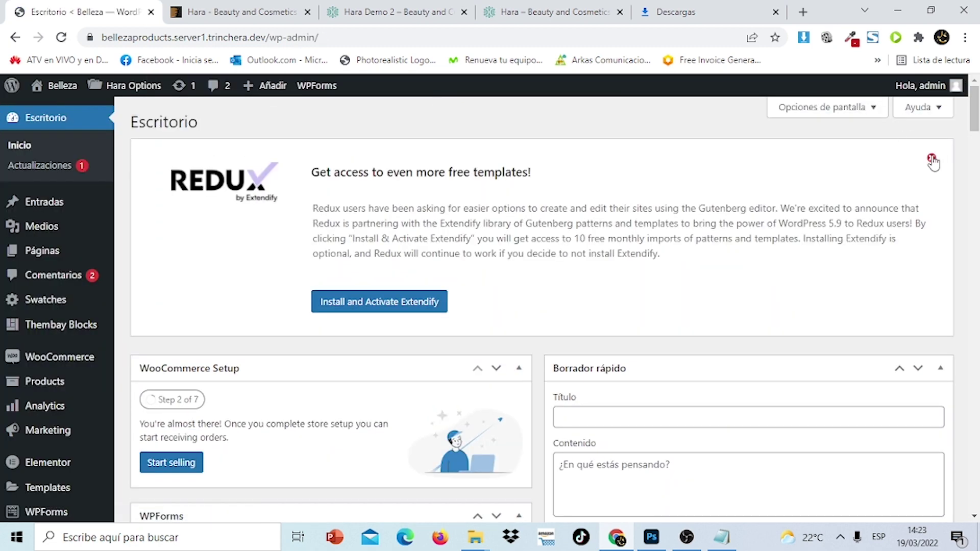
left_click(931, 160)
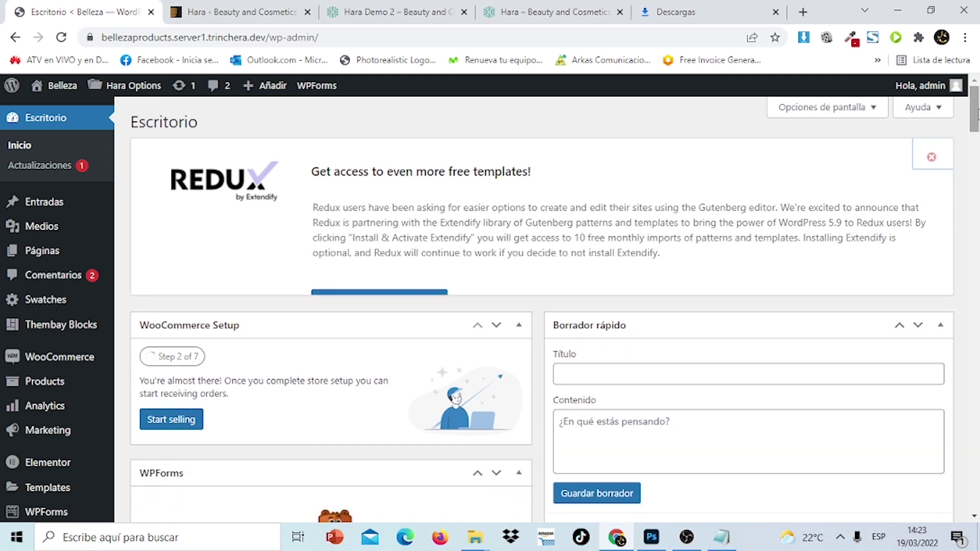
Collapse the Borrador rápido, WooCommerce Setup, WPForms, Elementor Overview, Estado de salud del sitio and Eventos y noticias de WordPress widgets.
left_click(942, 160)
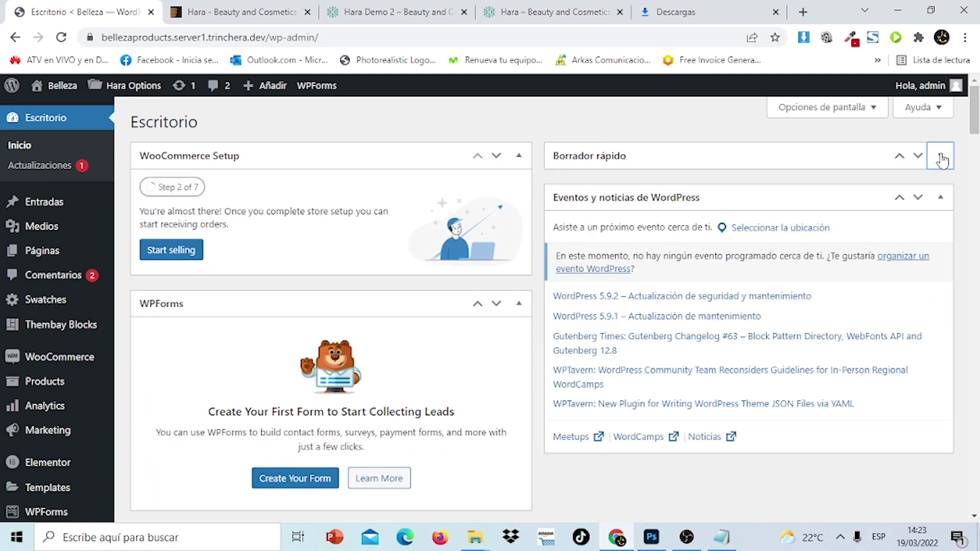
left_click(520, 157)
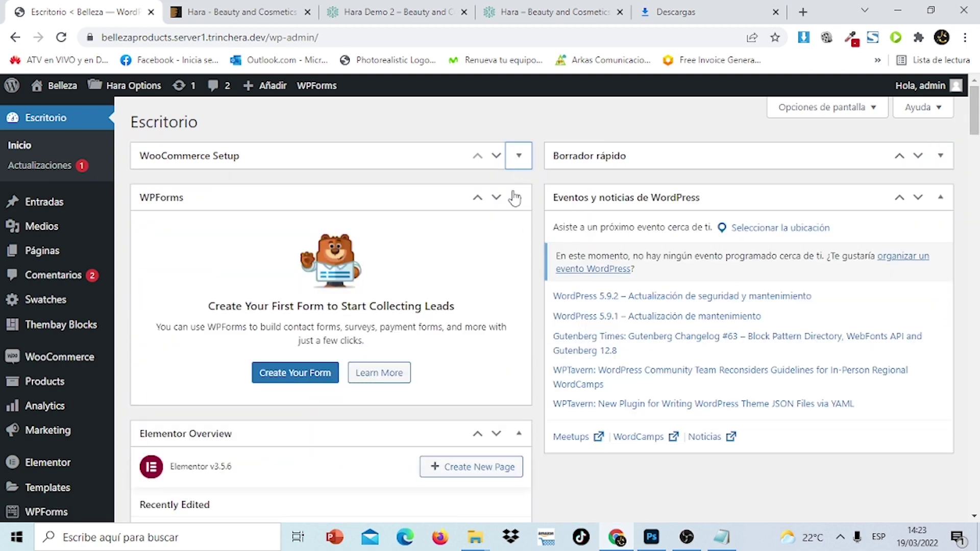
left_click(516, 199)
left_click(521, 238)
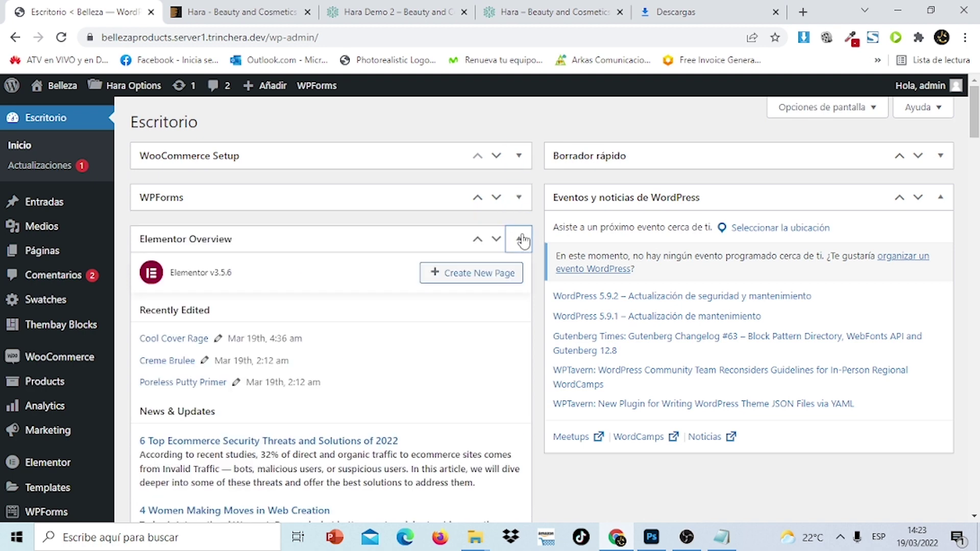
left_click(519, 281)
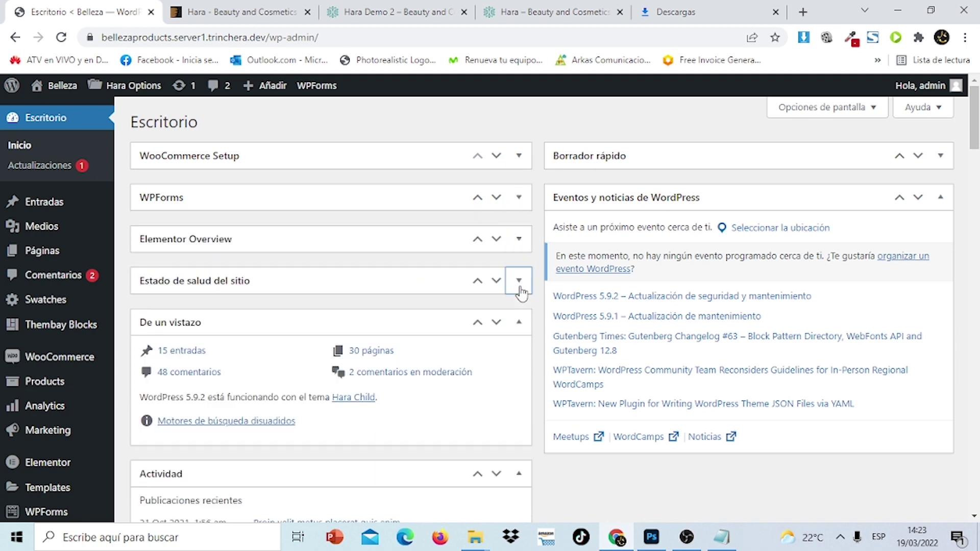
left_click(941, 199)
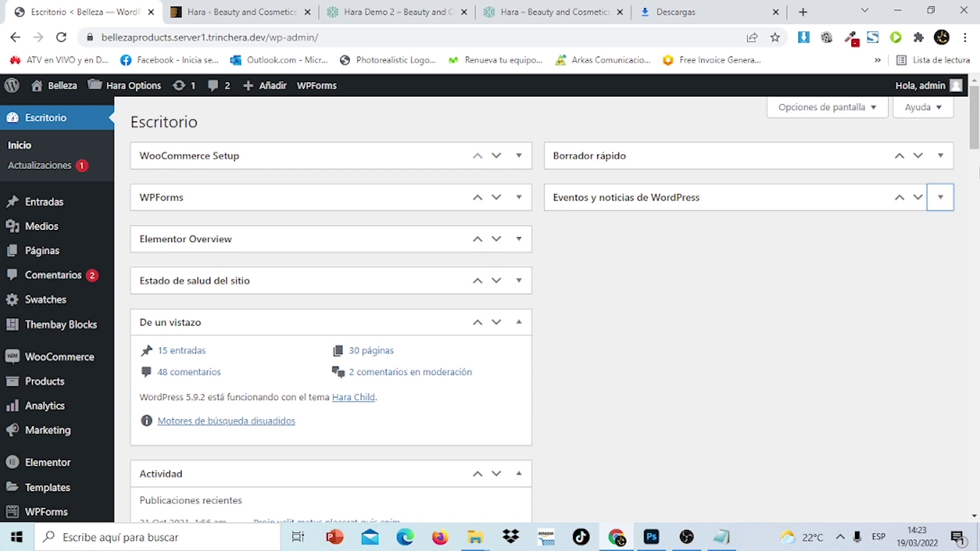
Look over the dashboard and its admin sections, and open the list of all products to review it.
left_click_drag(975, 145, 978, 173)
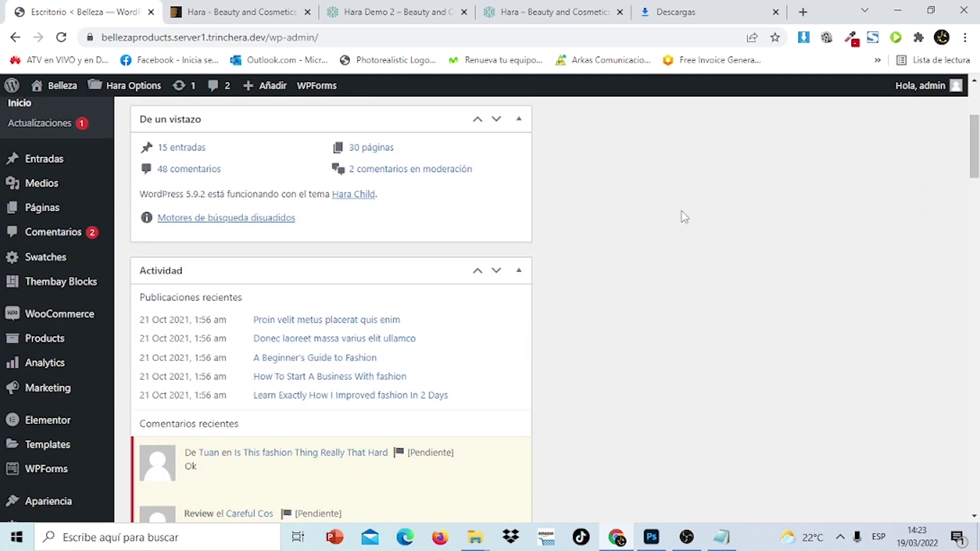
mouse_move(82, 319)
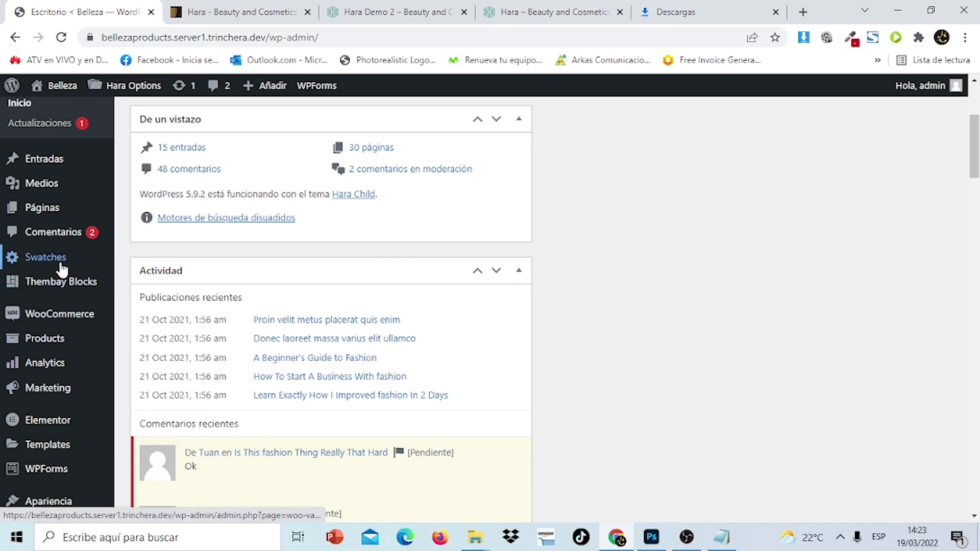
mouse_move(63, 279)
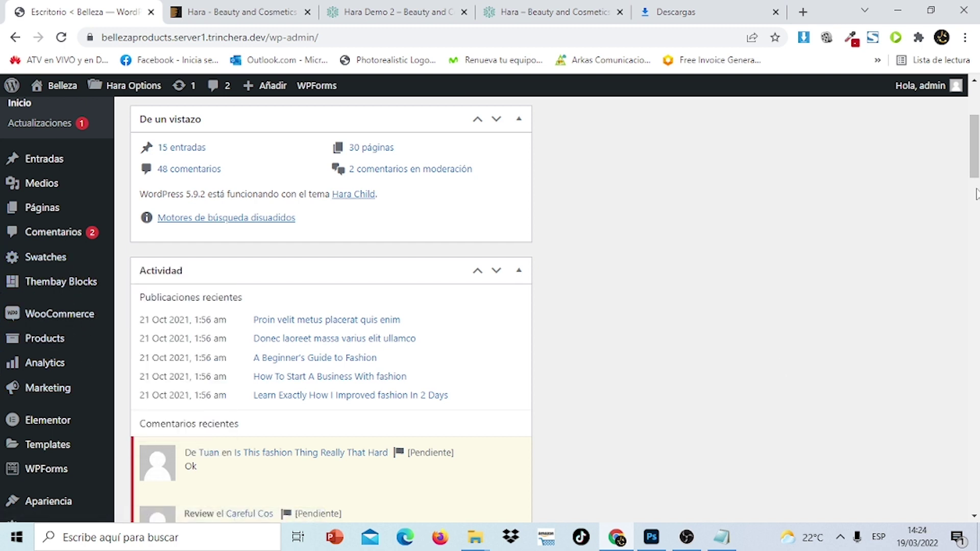
scroll(747, 333, "up", 4)
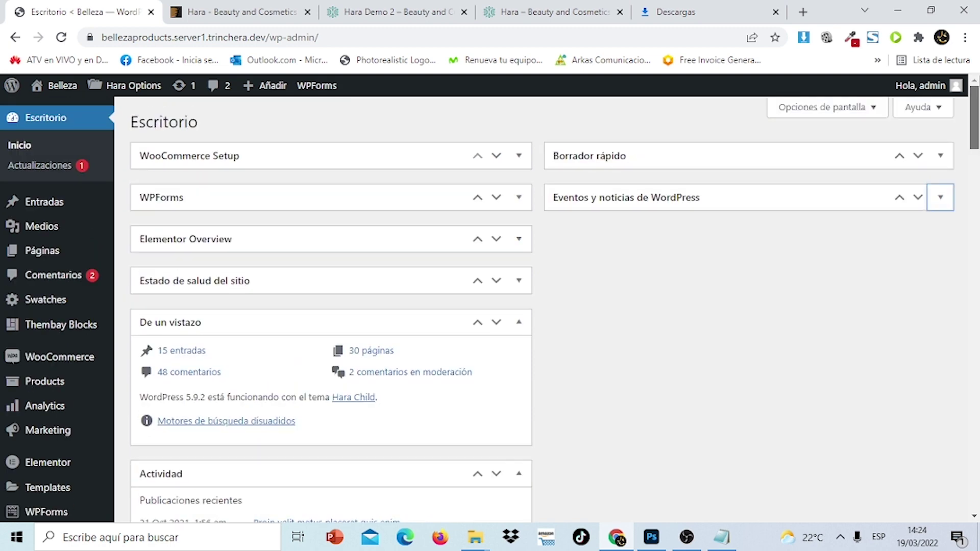
scroll(554, 306, "down", 5)
scroll(555, 306, "up", 6)
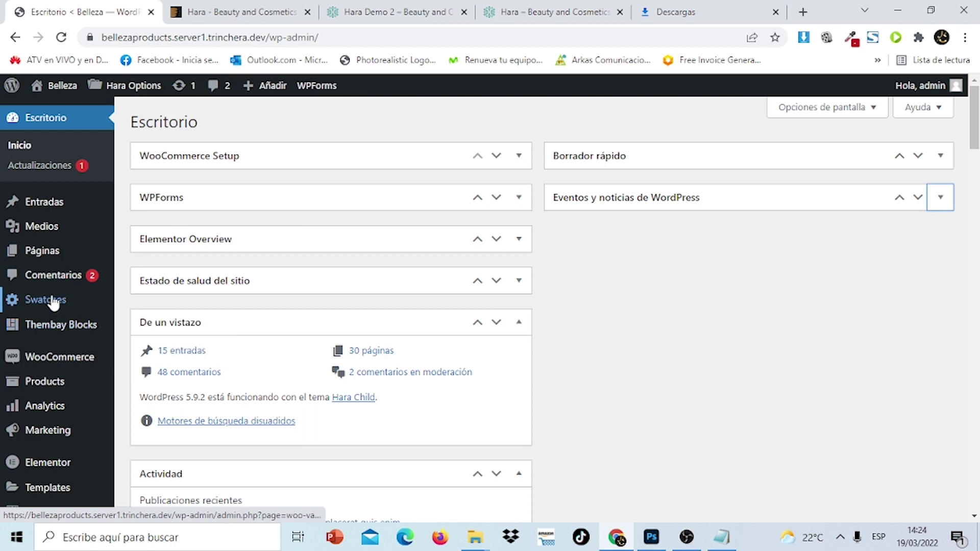
mouse_move(75, 380)
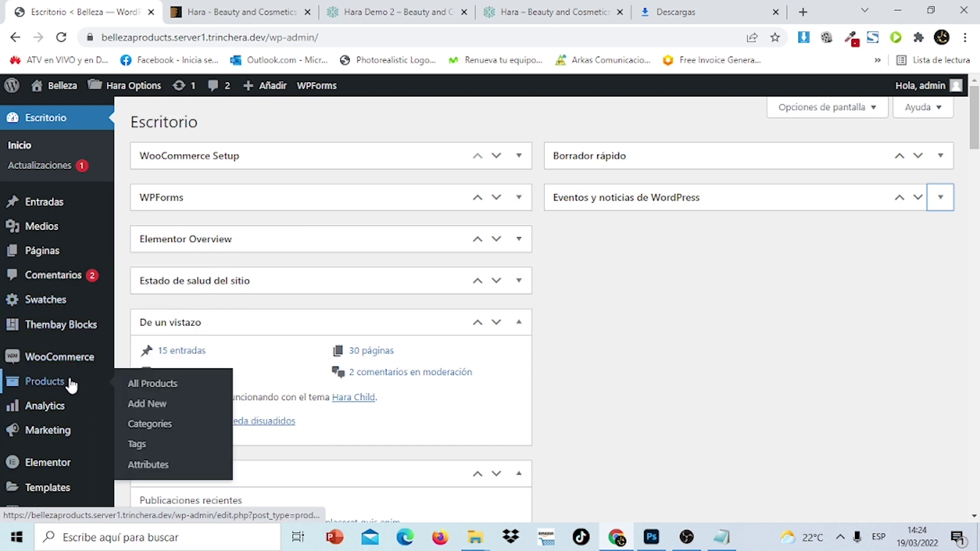
left_click(141, 384)
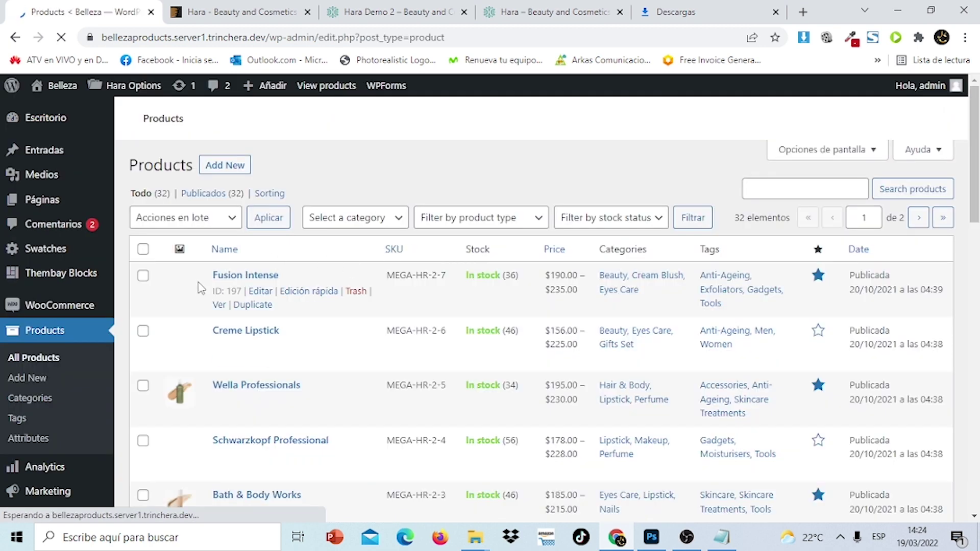
left_click_drag(978, 153, 977, 211)
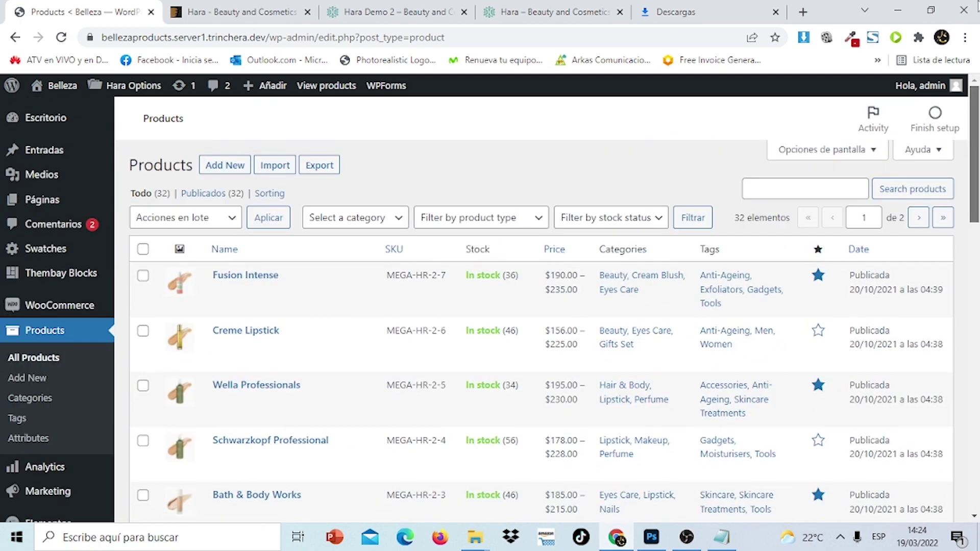
Start a new product and name it "Red Power Perfume de Mujer, 50 ml", copying the name from the texto file in Notepad.
left_click(228, 169)
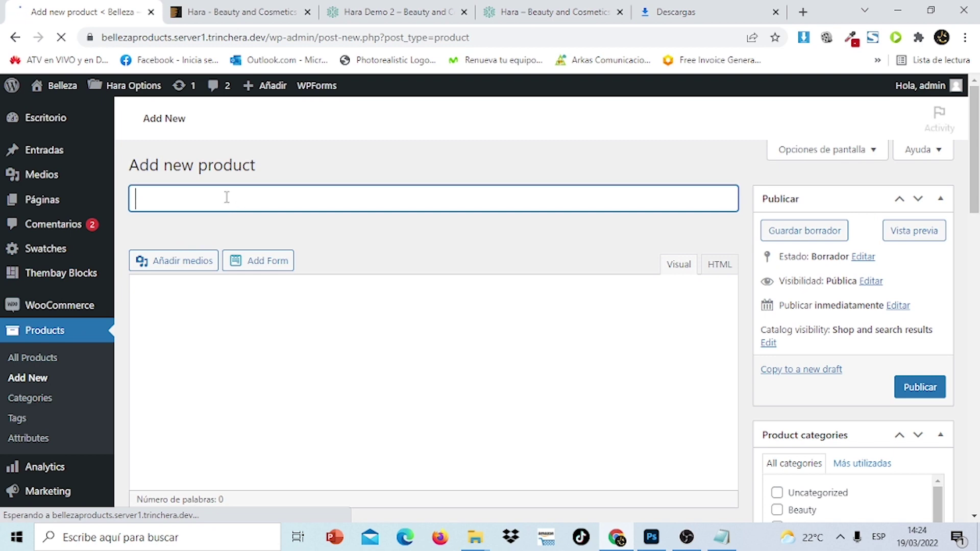
mouse_move(731, 540)
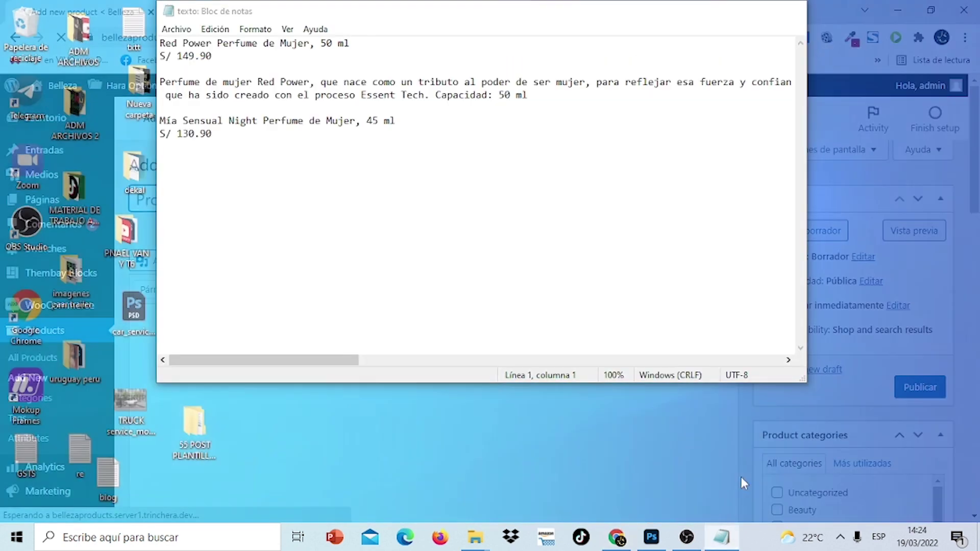
left_click(741, 477)
left_click_drag(377, 42, 167, 43)
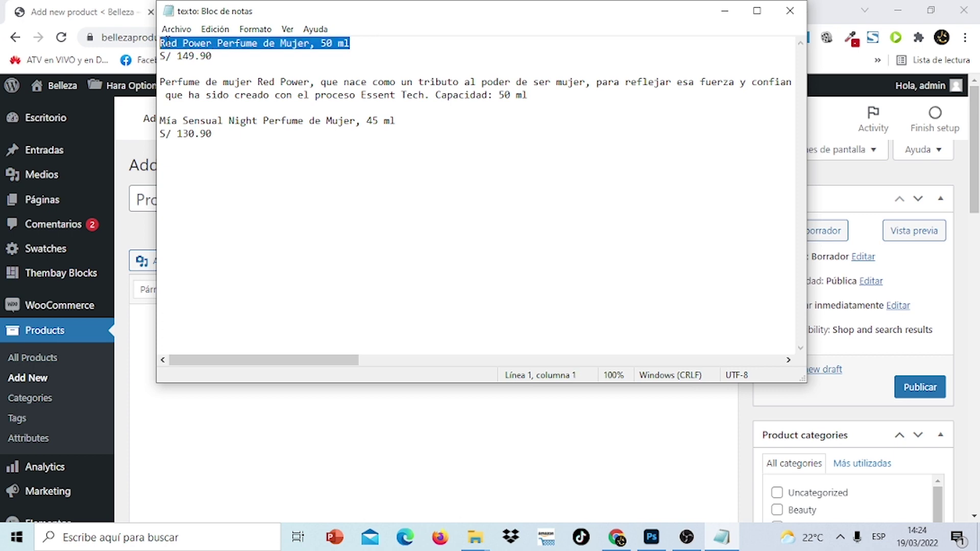
right_click(169, 40)
left_click(215, 91)
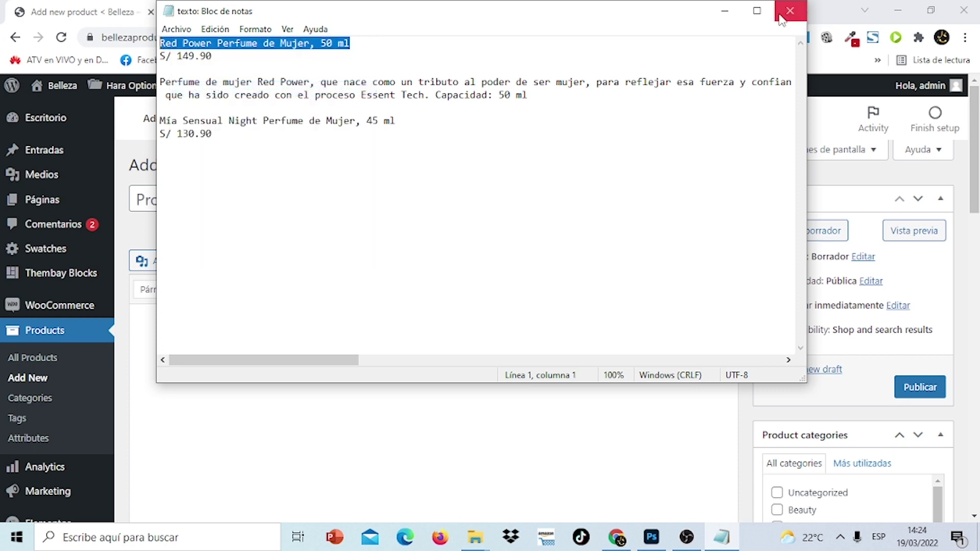
left_click(724, 11)
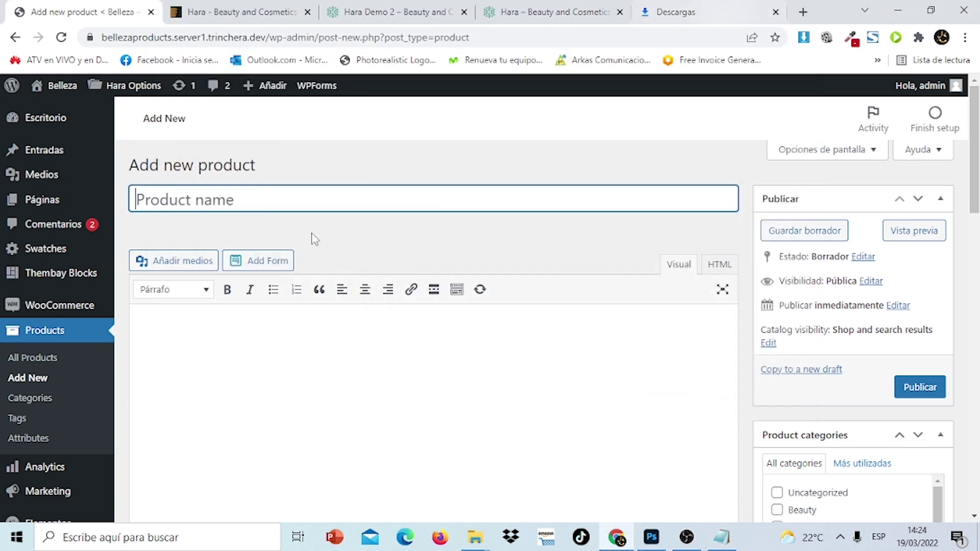
right_click(269, 208)
left_click(327, 319)
left_click(288, 347)
Copy the Red Power perfume description from the texto file in Notepad and paste it into the product's main description.
scroll(280, 349, "down", 10)
scroll(966, 180, "down", 2)
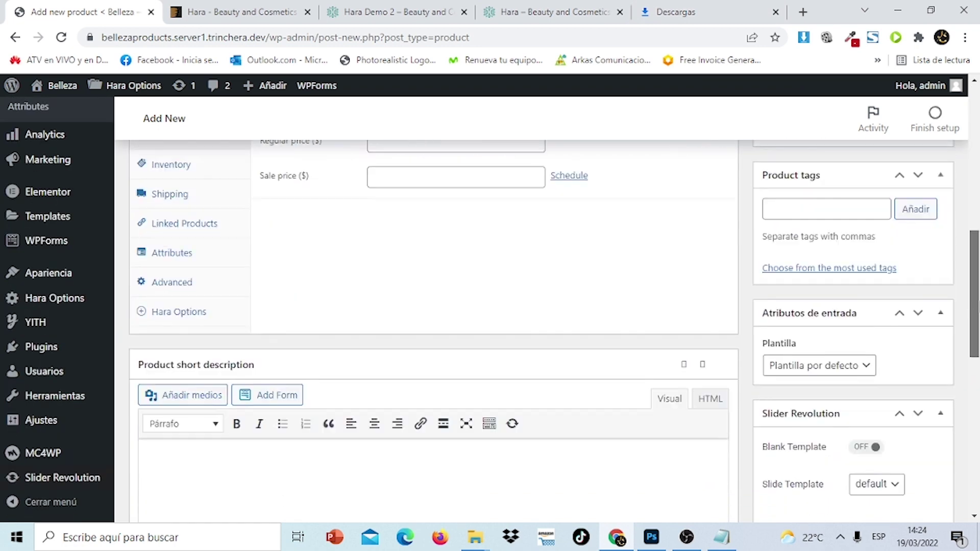
scroll(966, 180, "up", 10)
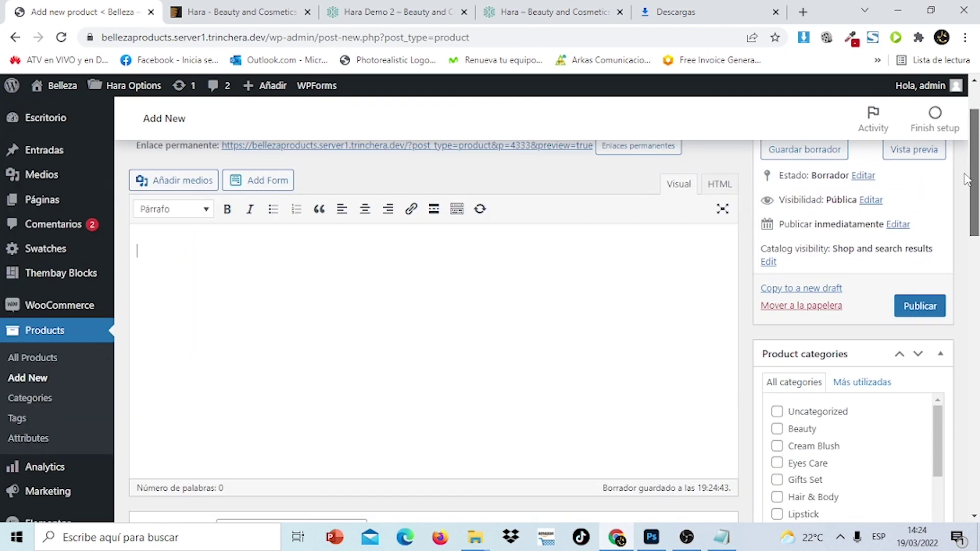
left_click(721, 537)
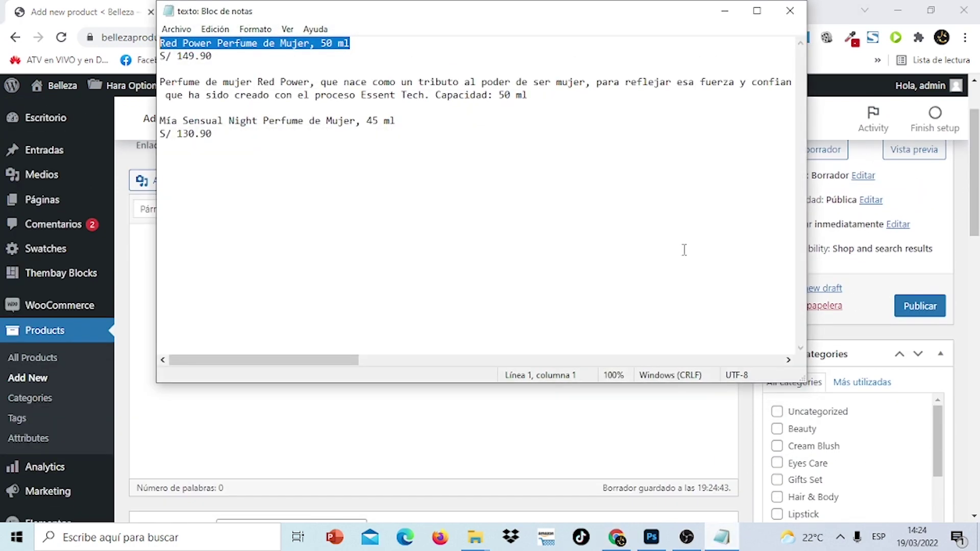
left_click_drag(162, 82, 580, 96)
right_click(532, 81)
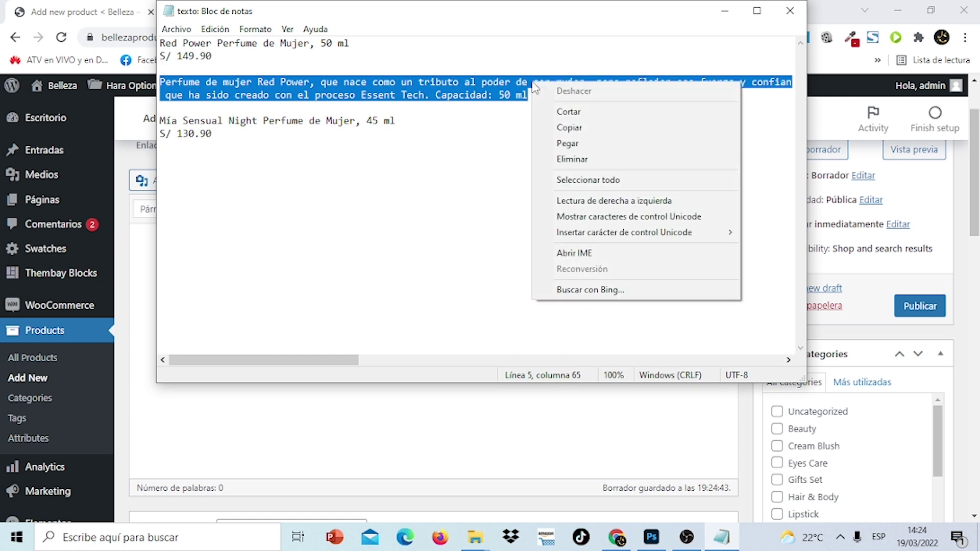
left_click(579, 130)
left_click(724, 12)
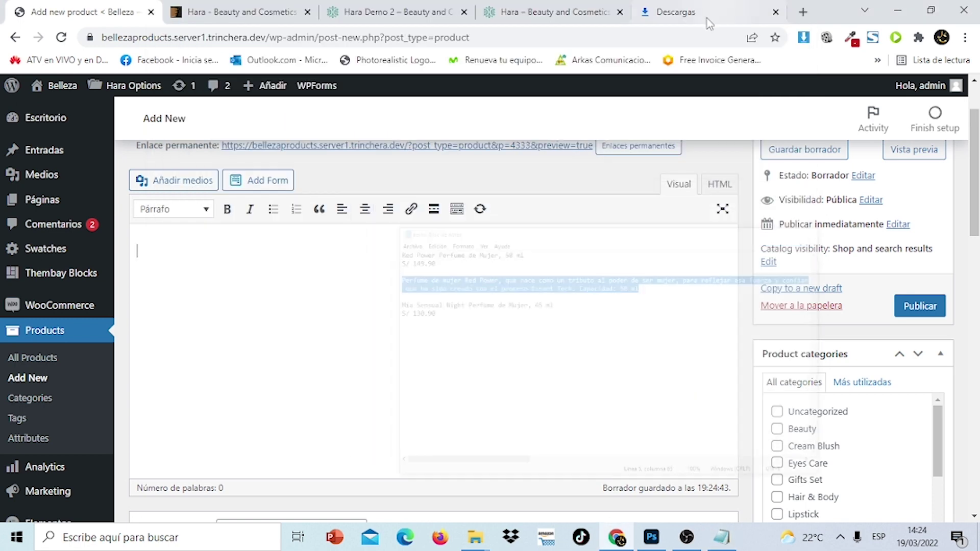
right_click(201, 256)
left_click(263, 370)
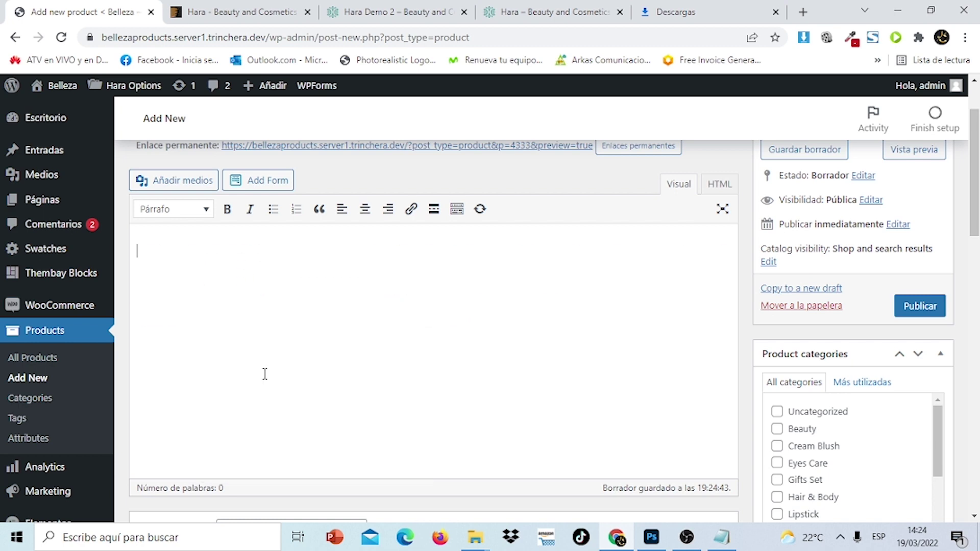
Paste the same copied perfume description into the product short description.
scroll(457, 264, "down", 15)
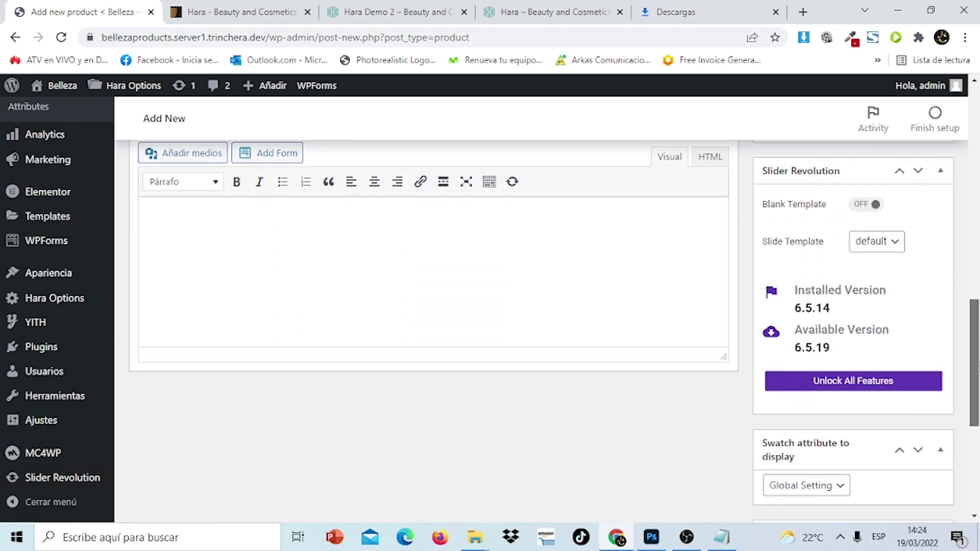
right_click(417, 250)
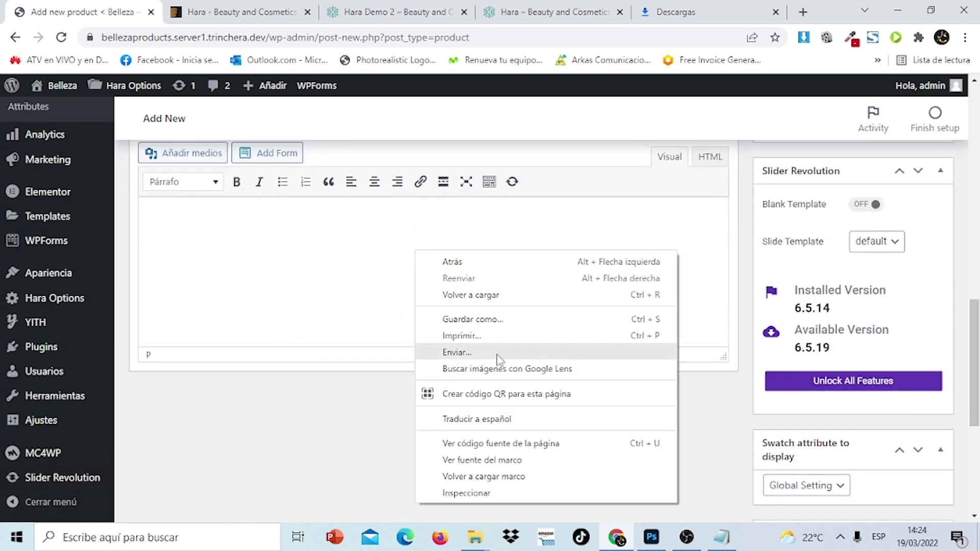
left_click(336, 243)
right_click(337, 243)
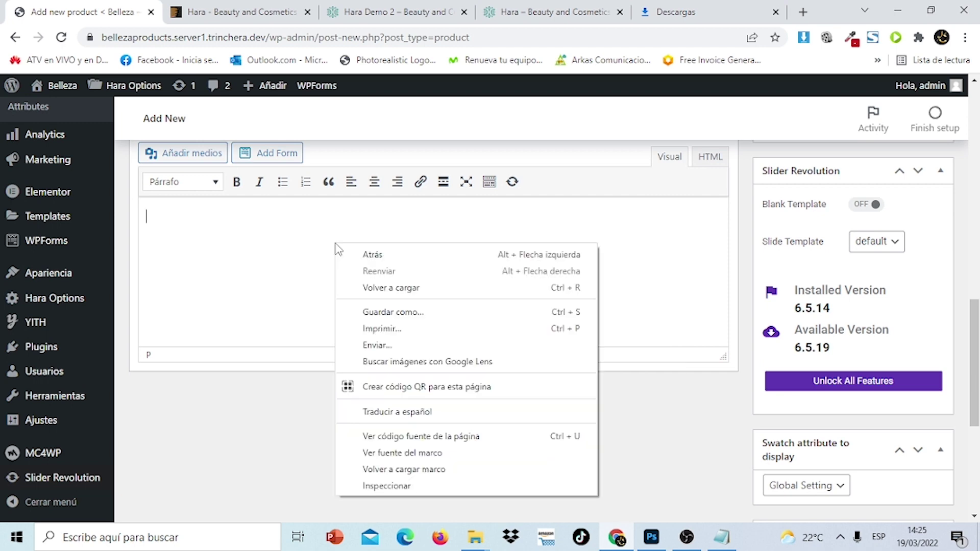
left_click(322, 241)
key("ctrl+v")
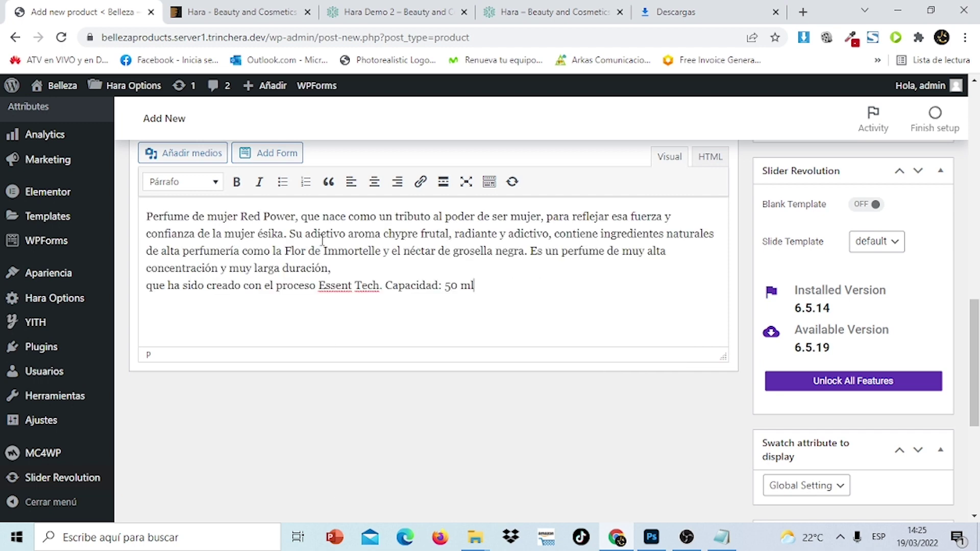
Set the product's regular price to 180 and sale price to 150, and assign it a product category.
left_click_drag(977, 341, 976, 229)
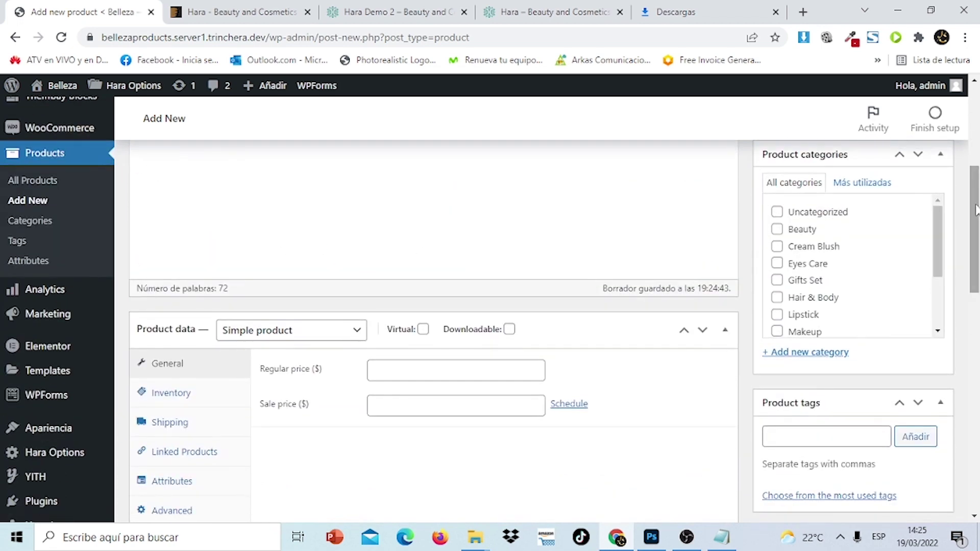
left_click(411, 373)
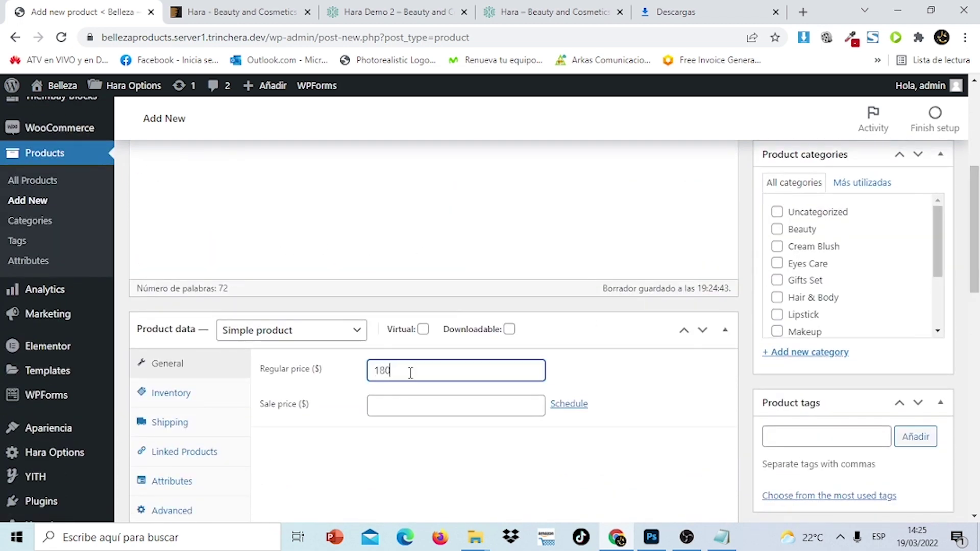
left_click(411, 410)
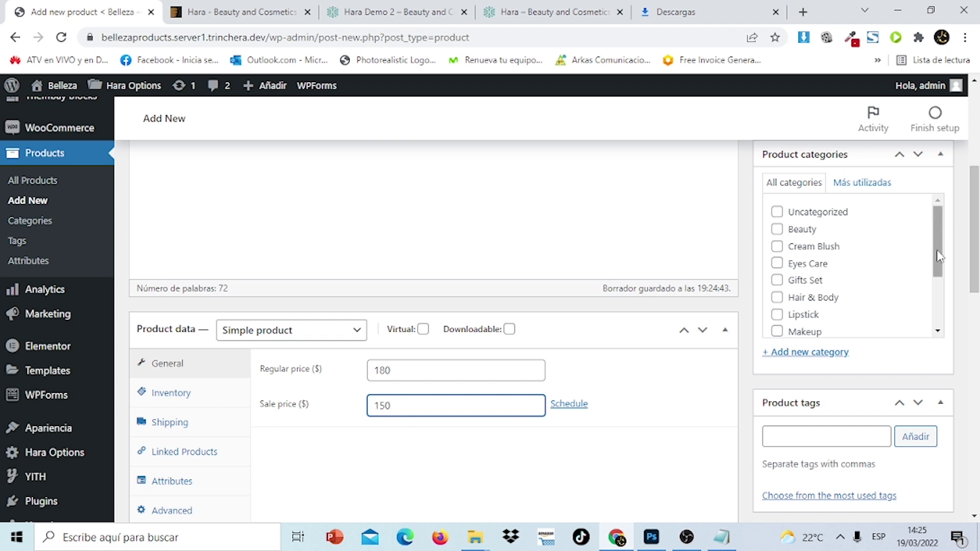
left_click_drag(939, 257, 947, 323)
left_click(778, 274)
Upload 200106274-foto-producto from the Descargas folder and set it as the product image.
left_click_drag(976, 236, 977, 446)
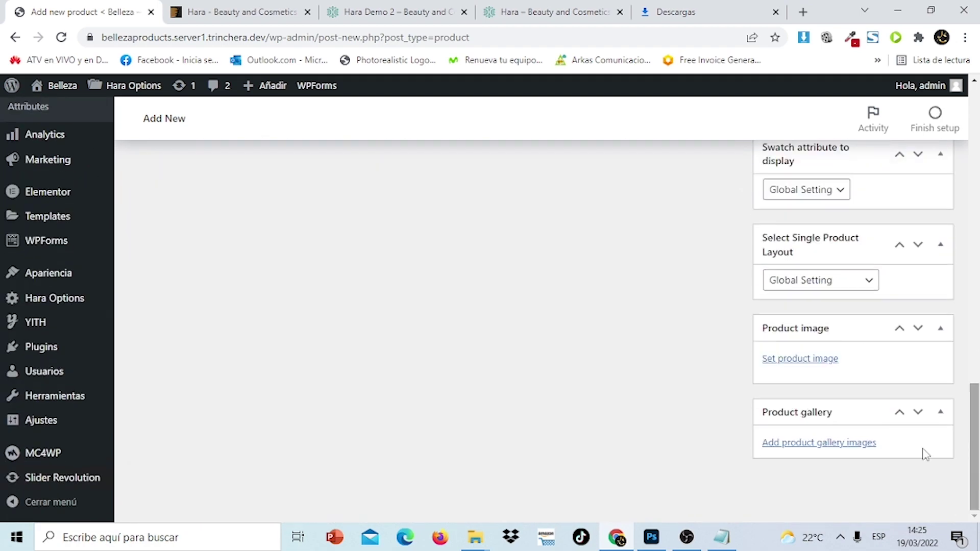
left_click(816, 359)
left_click(495, 329)
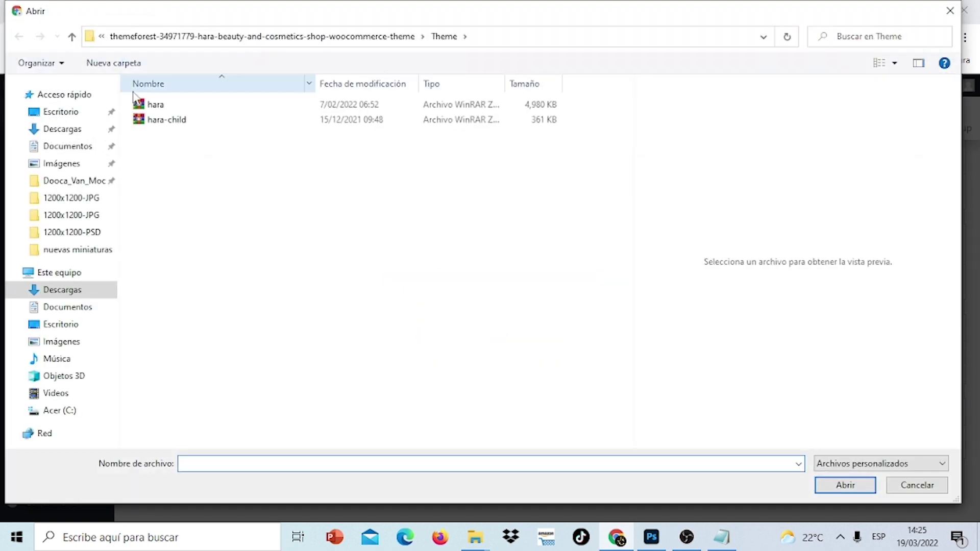
left_click(70, 132)
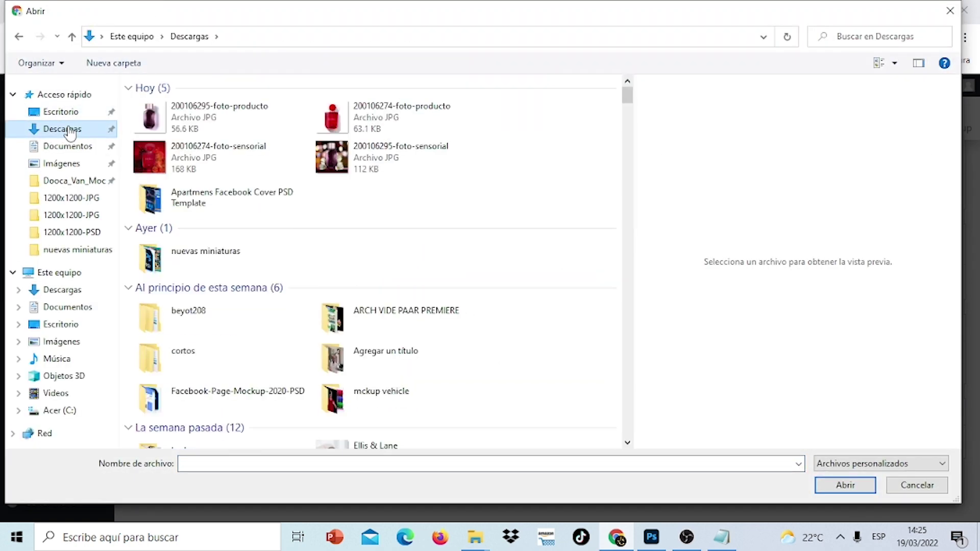
left_click(206, 153)
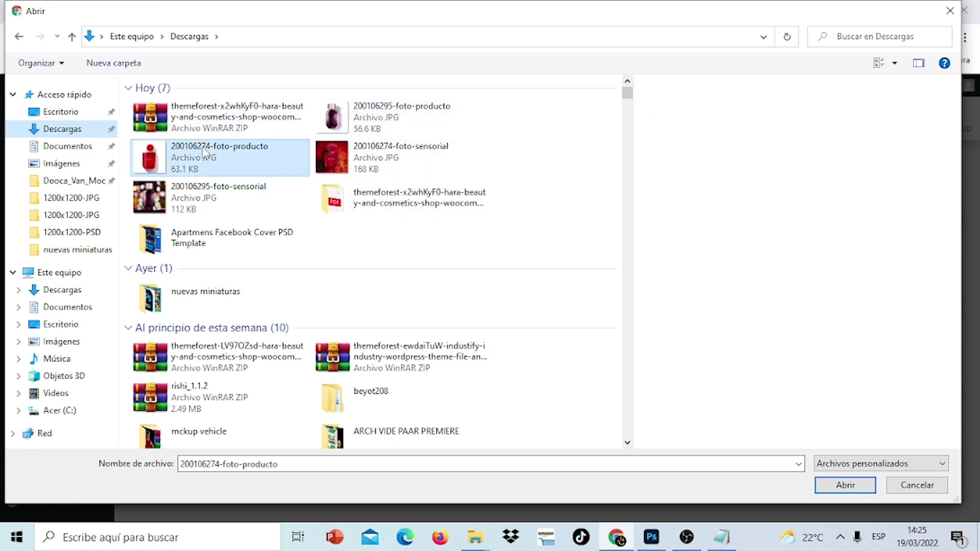
left_click(845, 485)
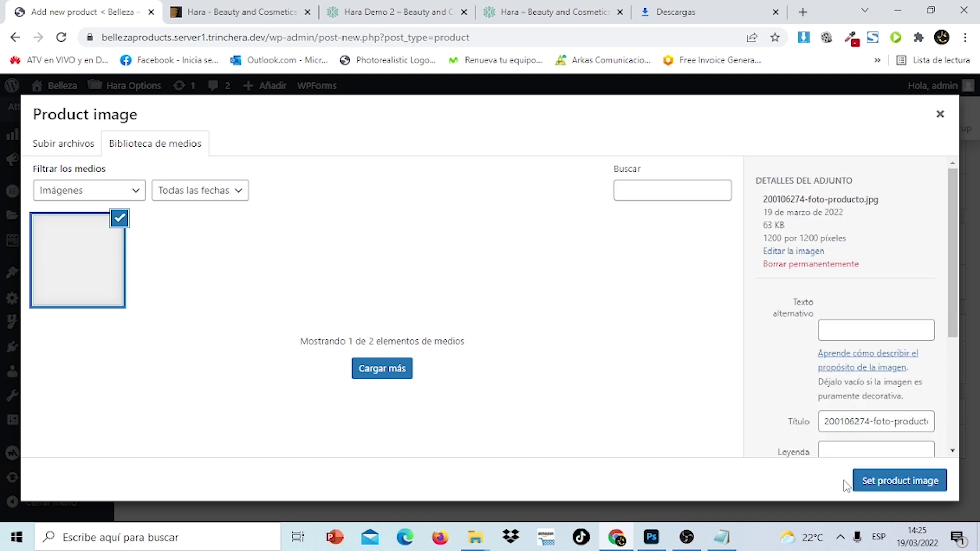
left_click(892, 486)
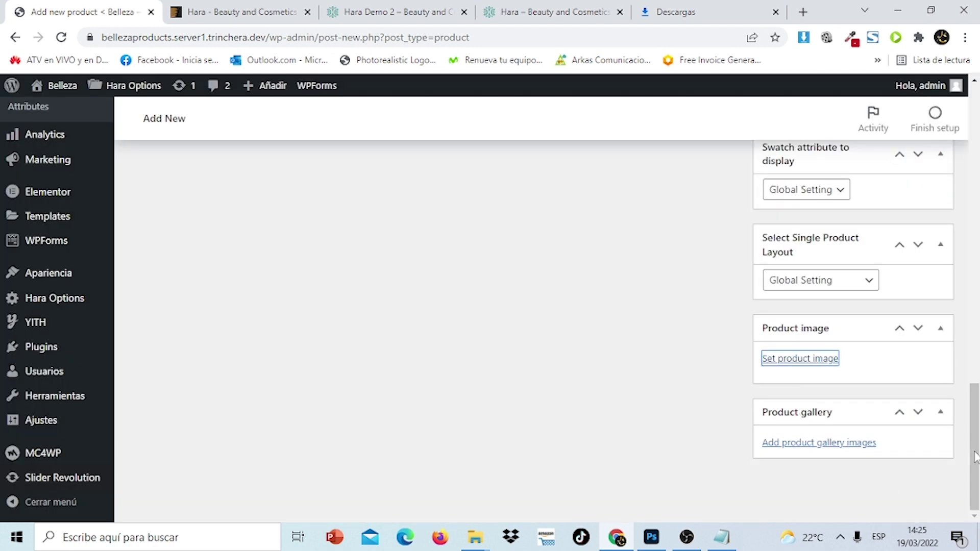
scroll(977, 437, "down", 3)
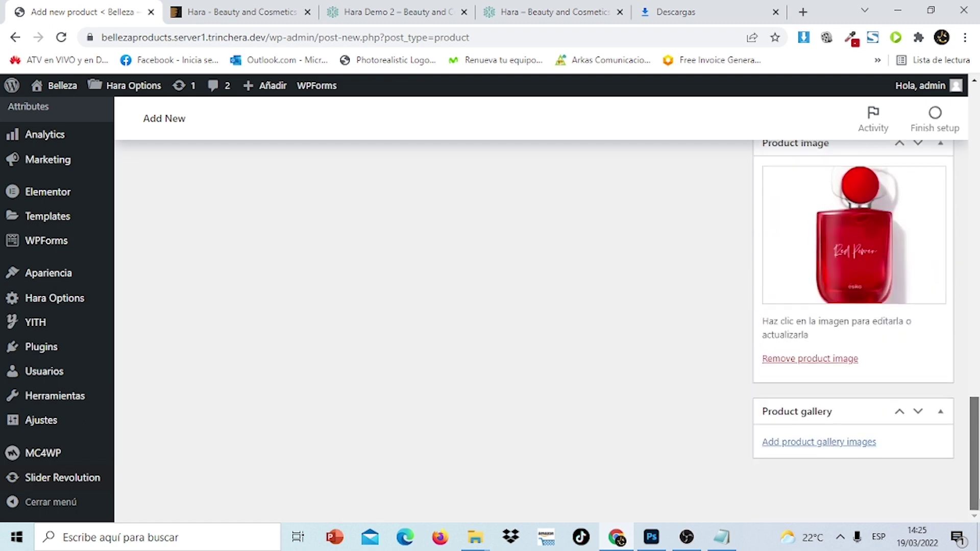
Upload 200106274-foto-sensorial from the Descargas folder and add it to the product gallery.
left_click(820, 443)
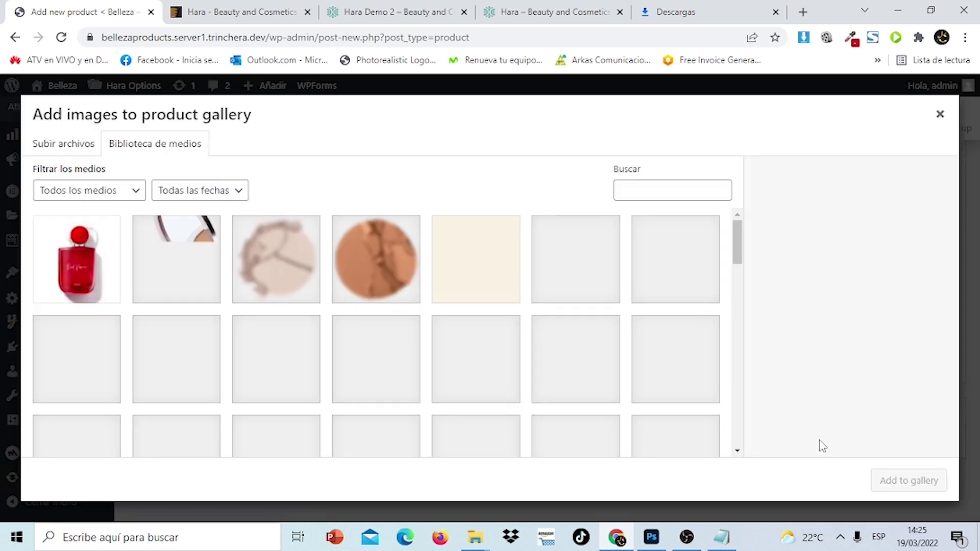
left_click(71, 145)
left_click(480, 333)
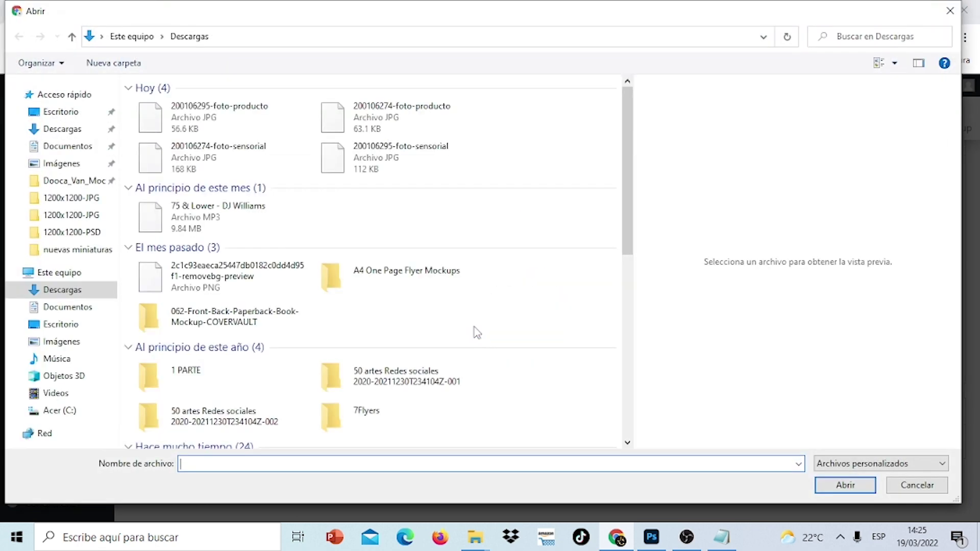
left_click(343, 163)
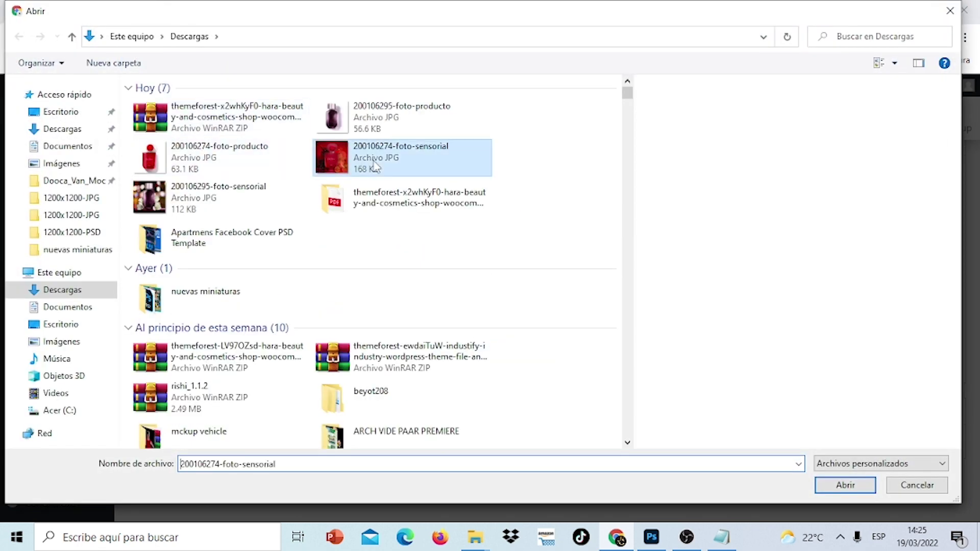
left_click(841, 487)
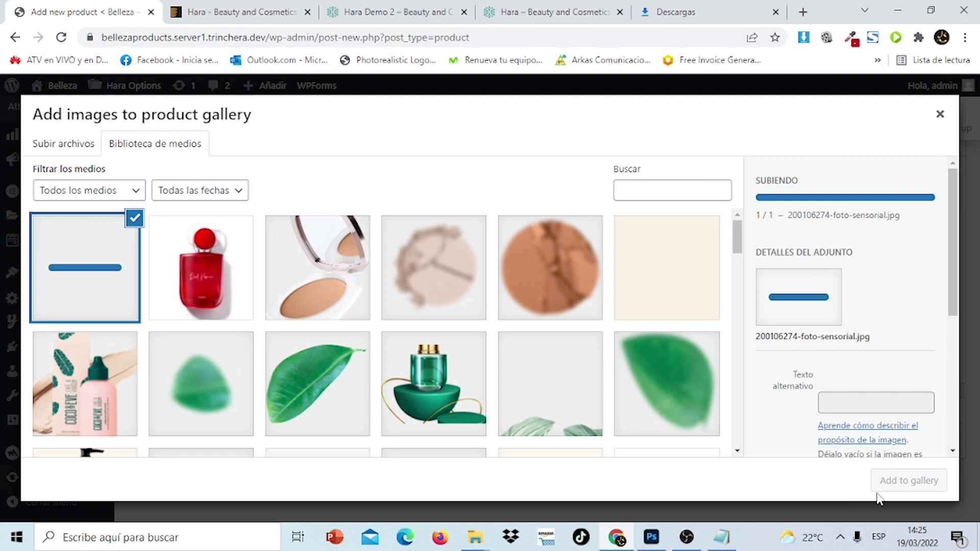
left_click(903, 482)
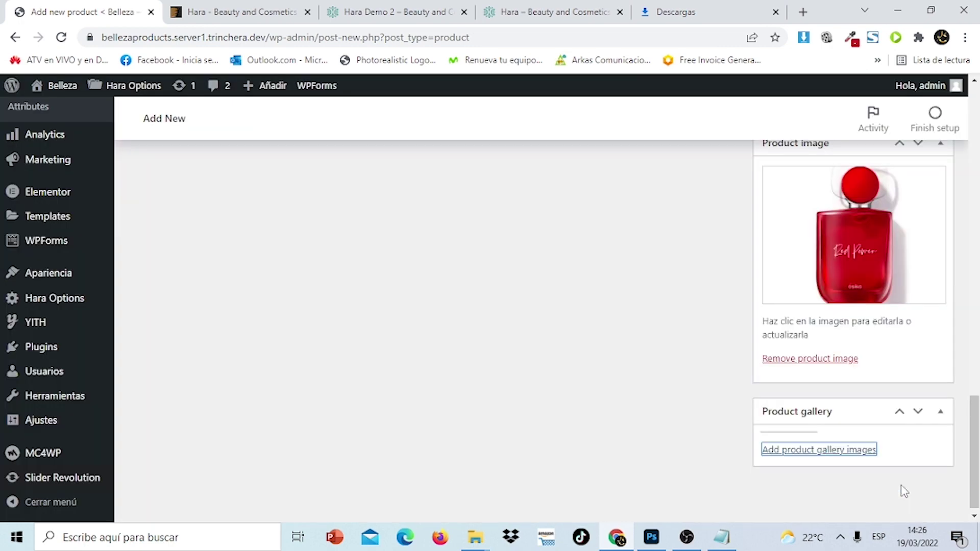
Publish the Red Power perfume product and close all the other browser tabs.
left_click_drag(973, 410, 977, 107)
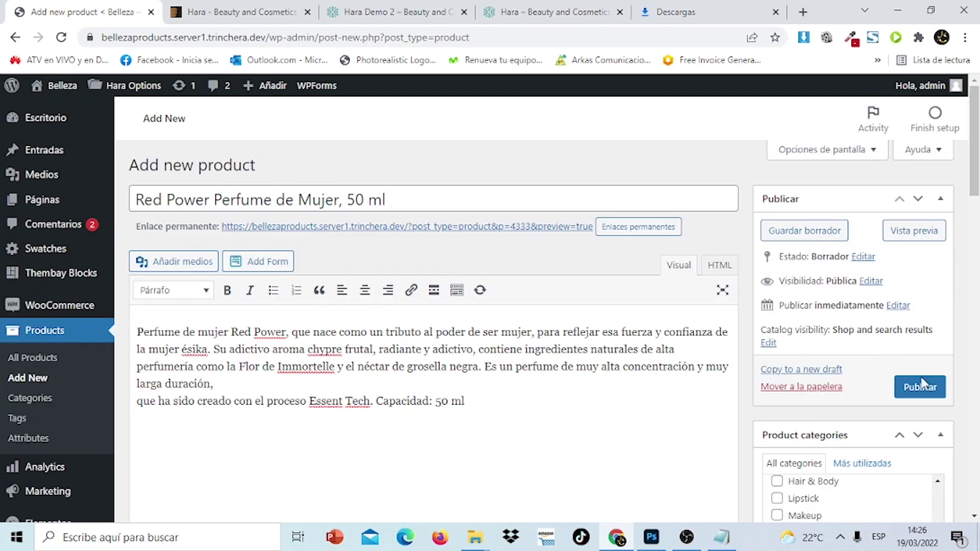
left_click(922, 386)
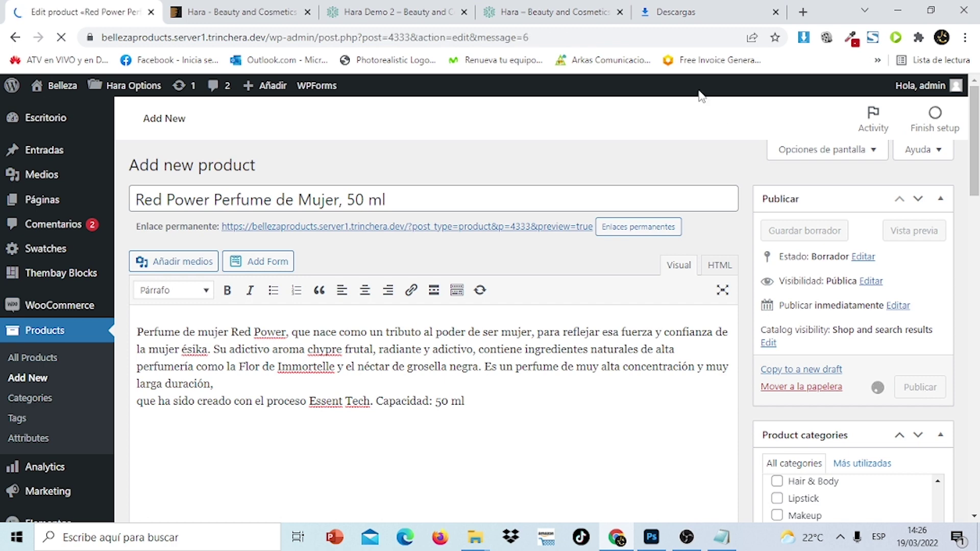
left_click(620, 11)
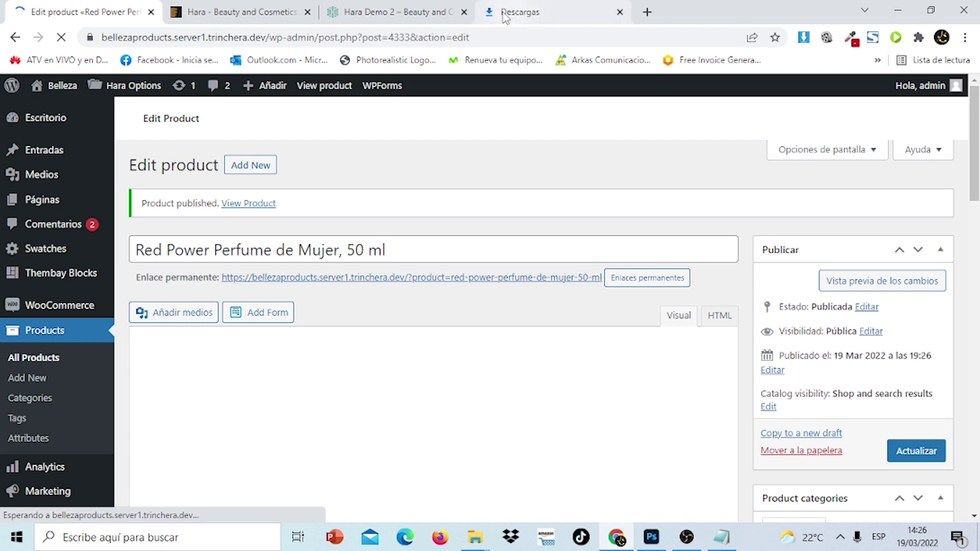
left_click(464, 12)
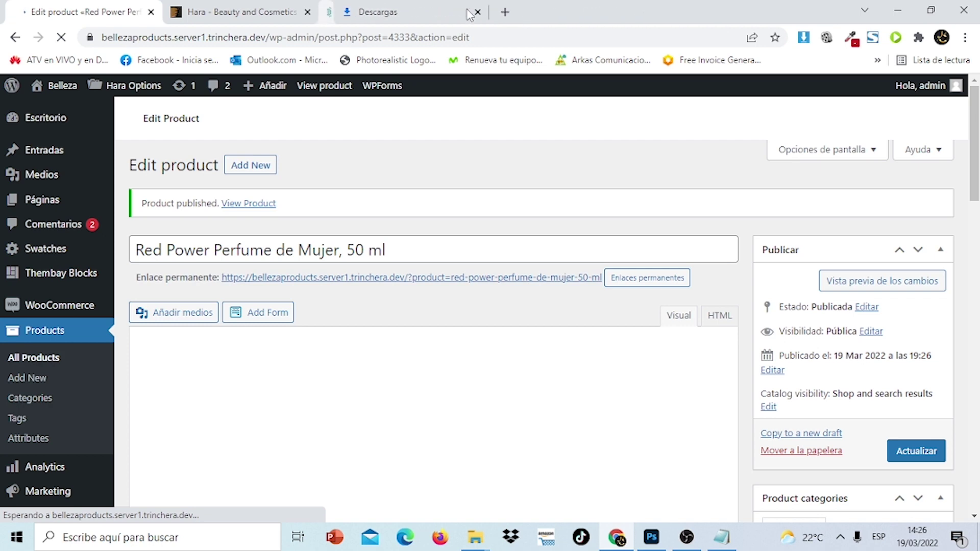
left_click(307, 12)
left_click(307, 11)
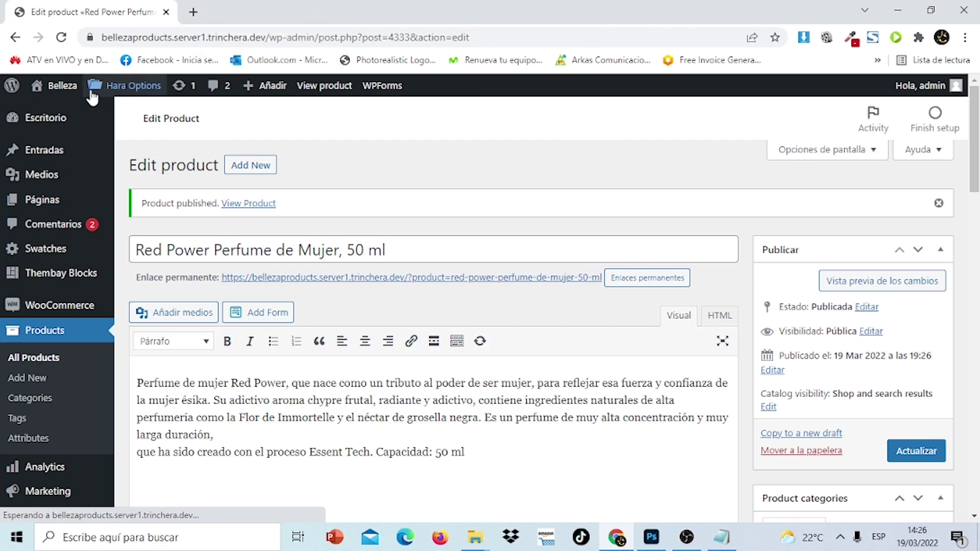
Open the Belleza storefront in a new tab and look over its Shop and Pages navigation entries.
right_click(67, 91)
left_click(88, 97)
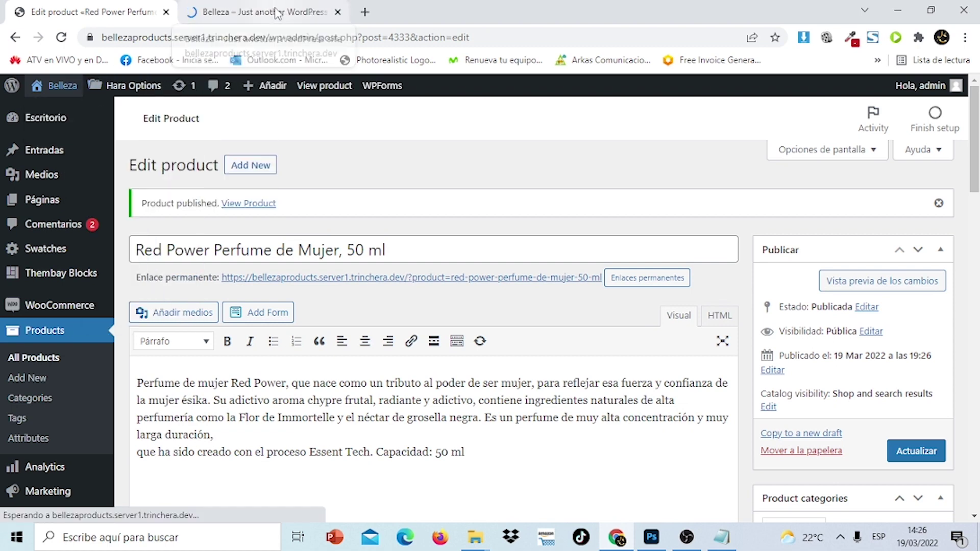
left_click(277, 13)
mouse_move(976, 113)
left_mouse_down()
mouse_move(975, 451)
mouse_move(964, 99)
left_mouse_up()
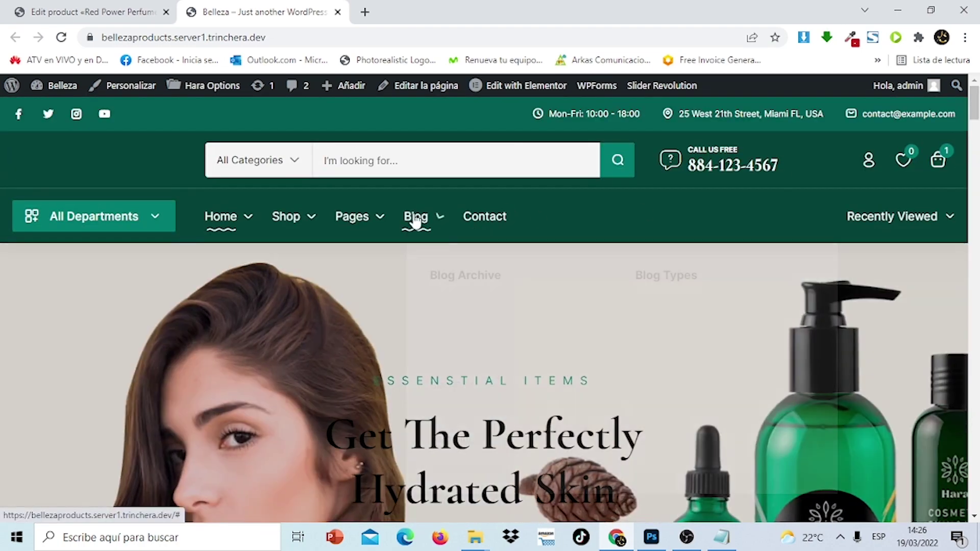
mouse_move(309, 221)
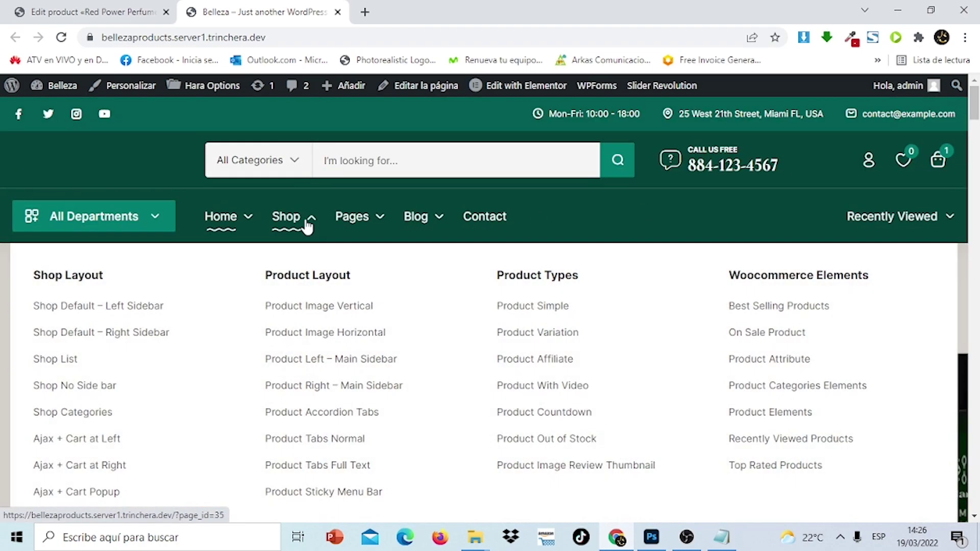
mouse_move(58, 92)
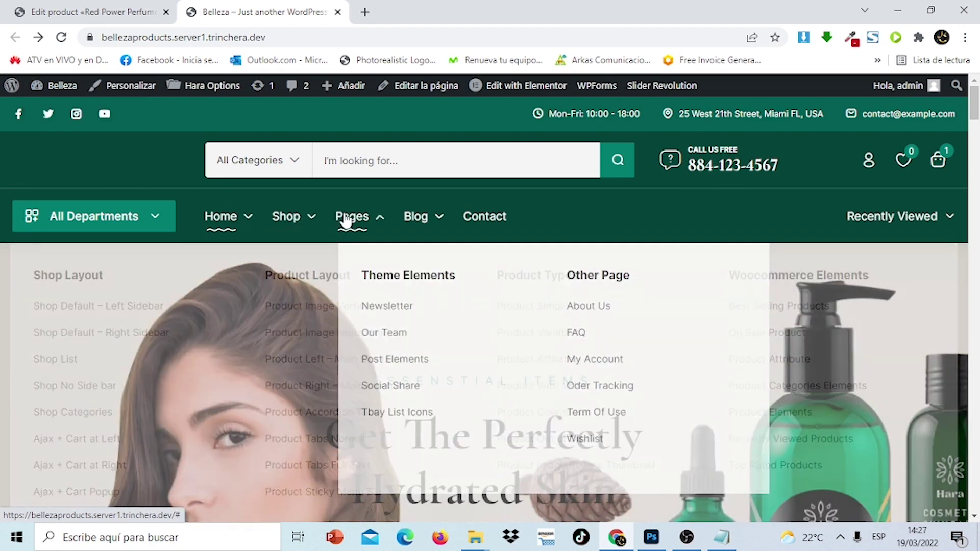
mouse_move(343, 221)
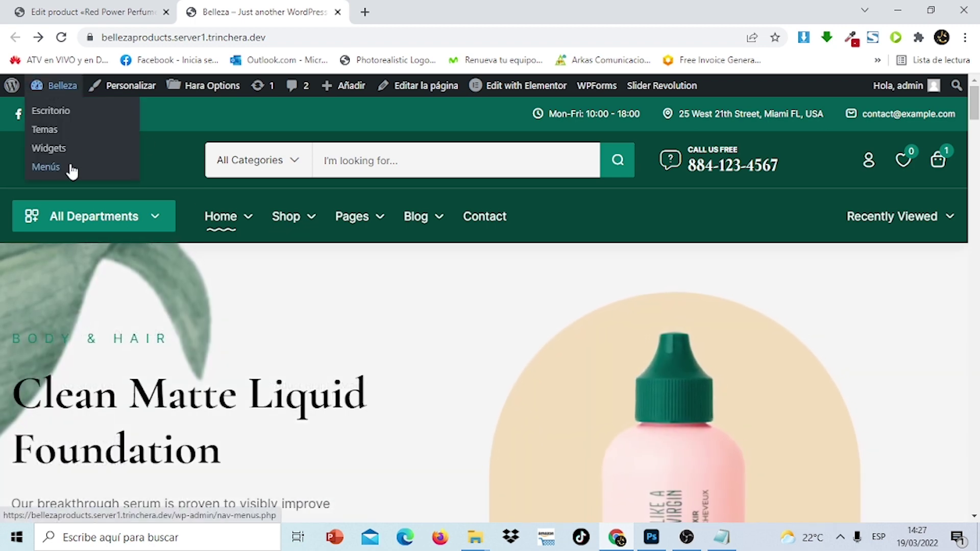
Go to the site's menu management and load Main Menu (Primary Menu, Mobile Menu) for editing.
left_click(63, 168)
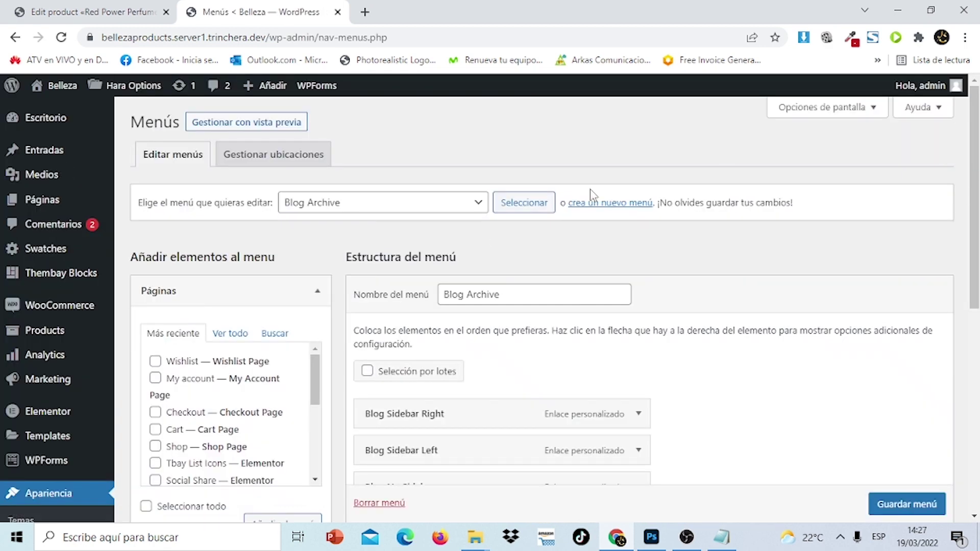
left_click(479, 204)
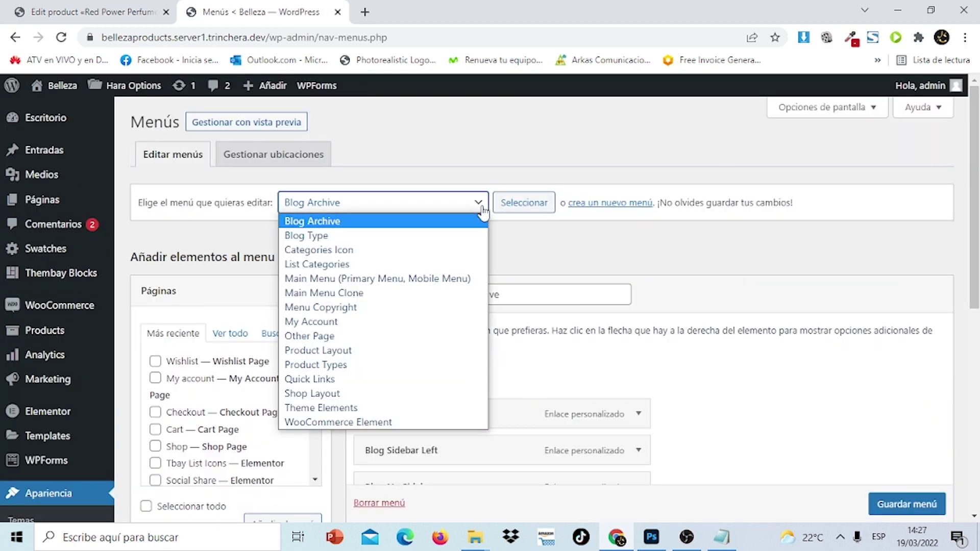
left_click(489, 149)
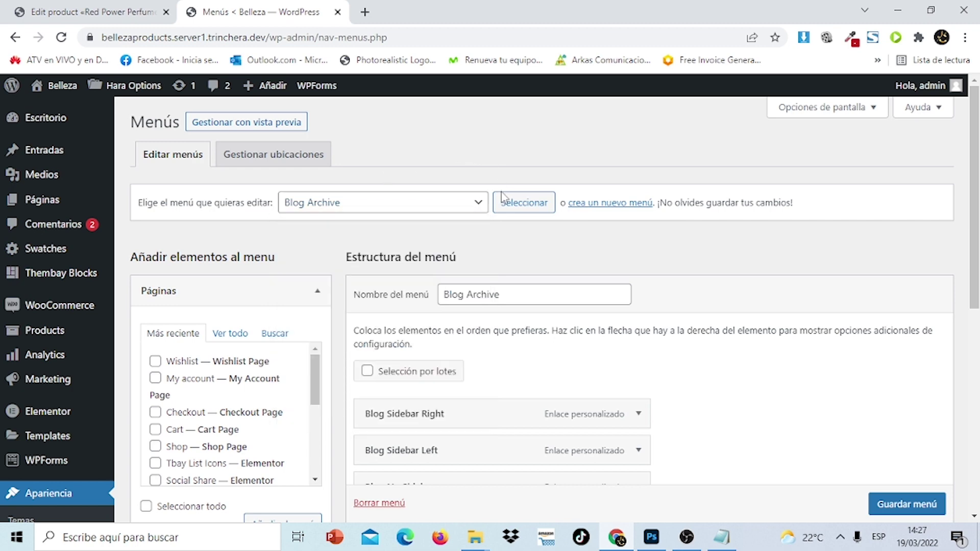
left_click(479, 204)
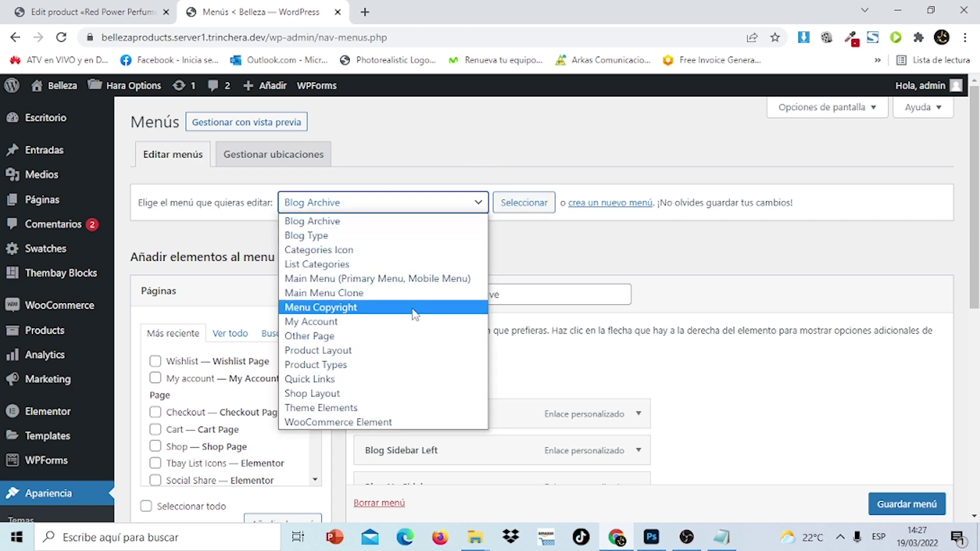
left_click(418, 280)
left_click(520, 210)
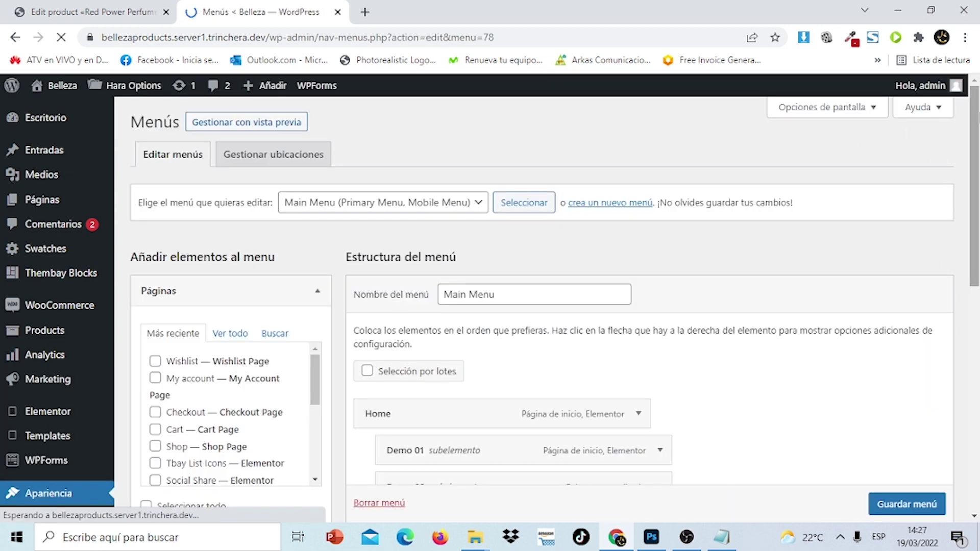
Expand the Demo 04 subitem in the menu structure and try to delete the Main Menu.
left_click_drag(973, 115, 976, 220)
left_click(660, 338)
left_click(379, 503)
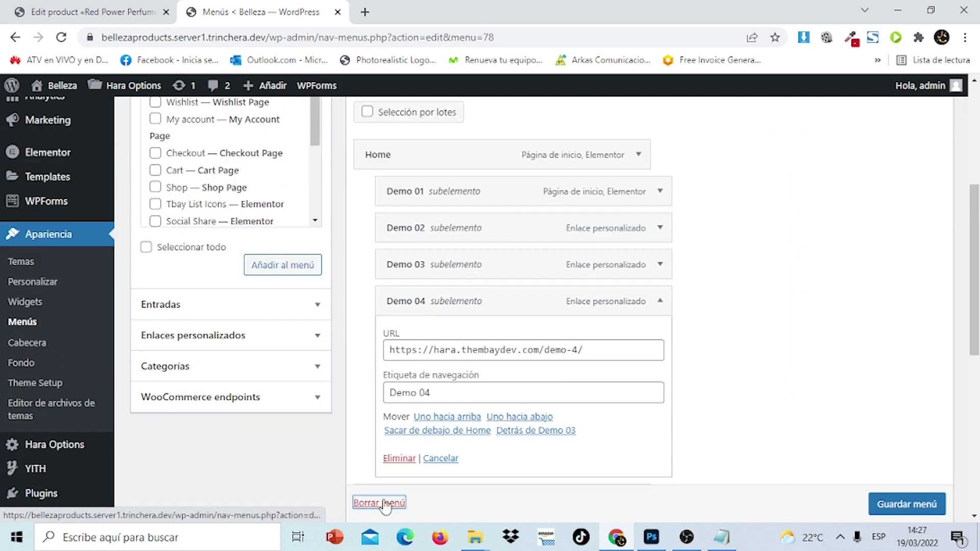
left_click(554, 132)
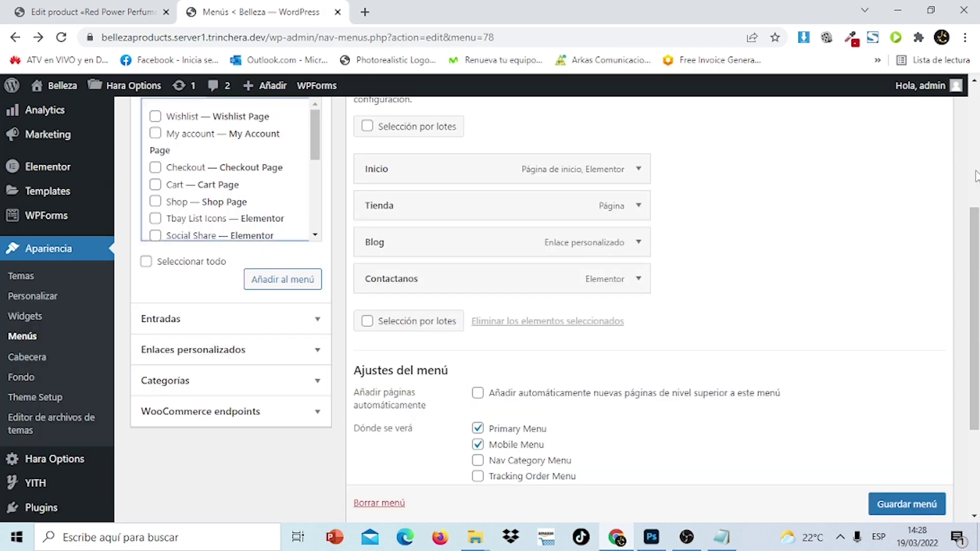
Add the About Us page to the Main Menu and place it directly after Inicio.
left_click_drag(976, 230, 977, 191)
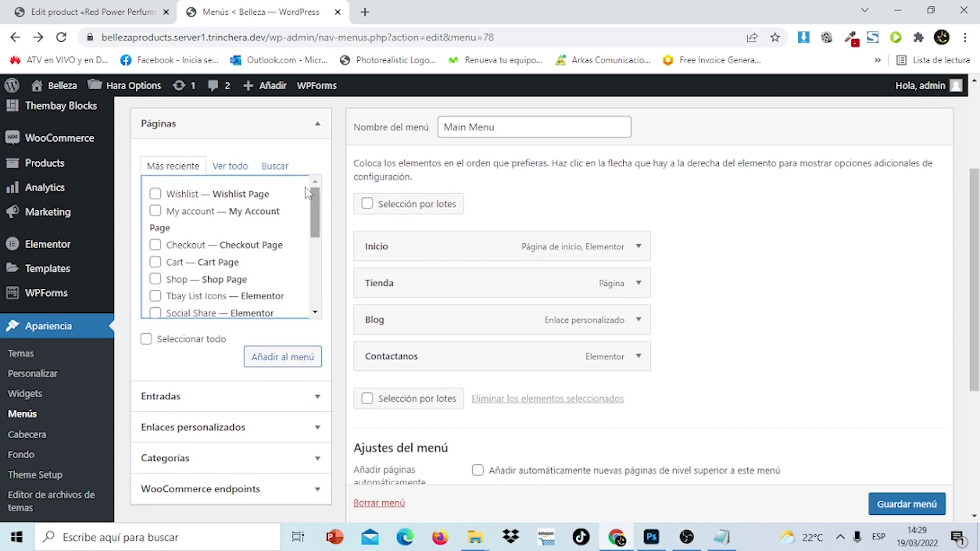
left_click(246, 176)
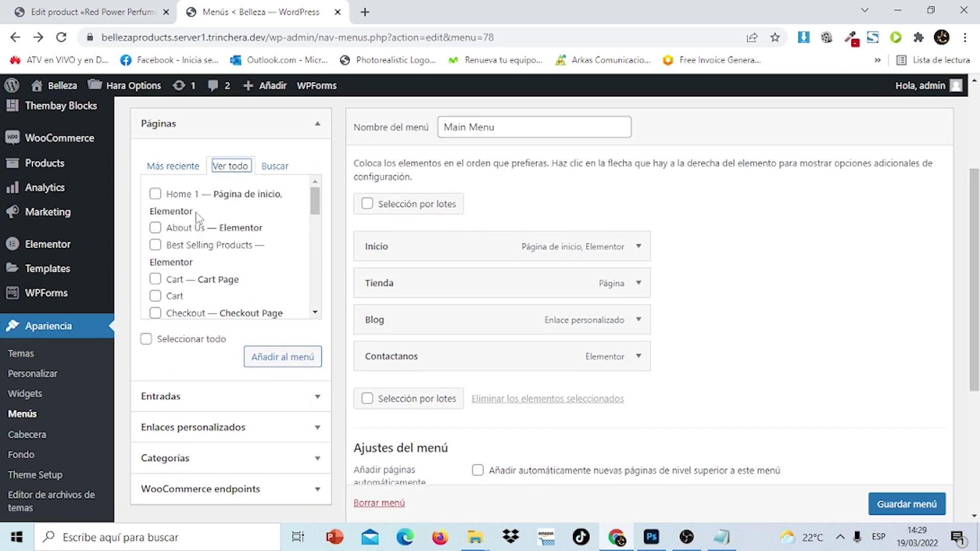
left_click(275, 359)
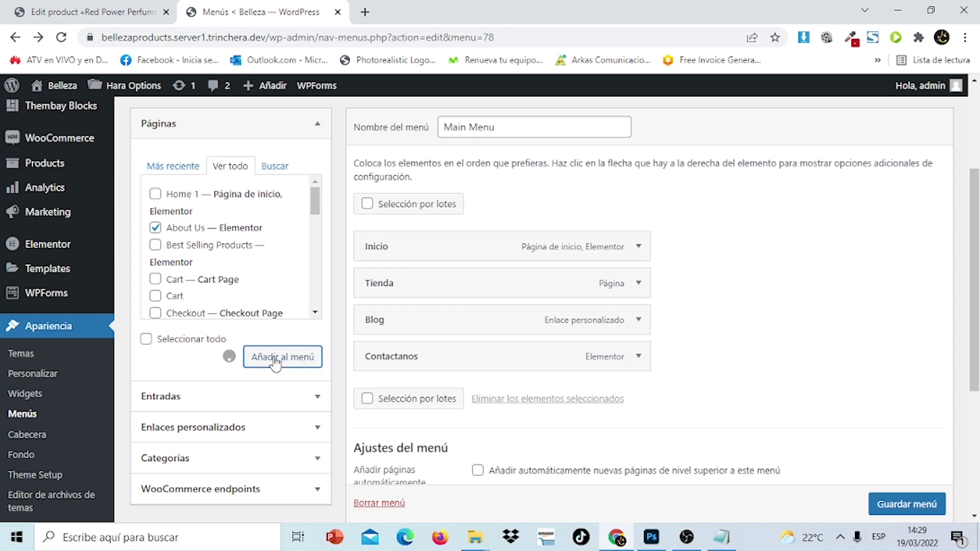
left_click_drag(420, 385, 493, 286)
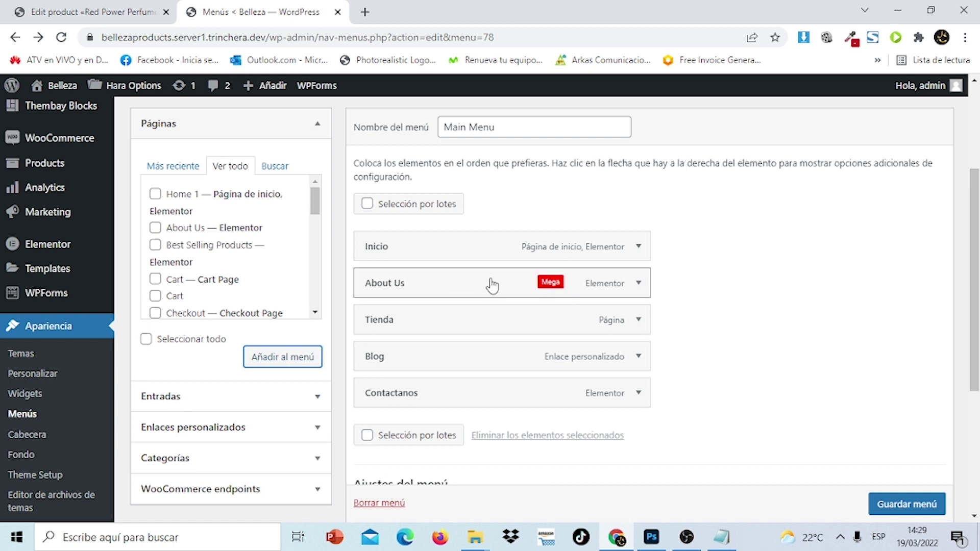
Change the About Us item's navigation label to "Quiene Somos" and save the menu.
left_click(640, 286)
left_click_drag(481, 331, 355, 334)
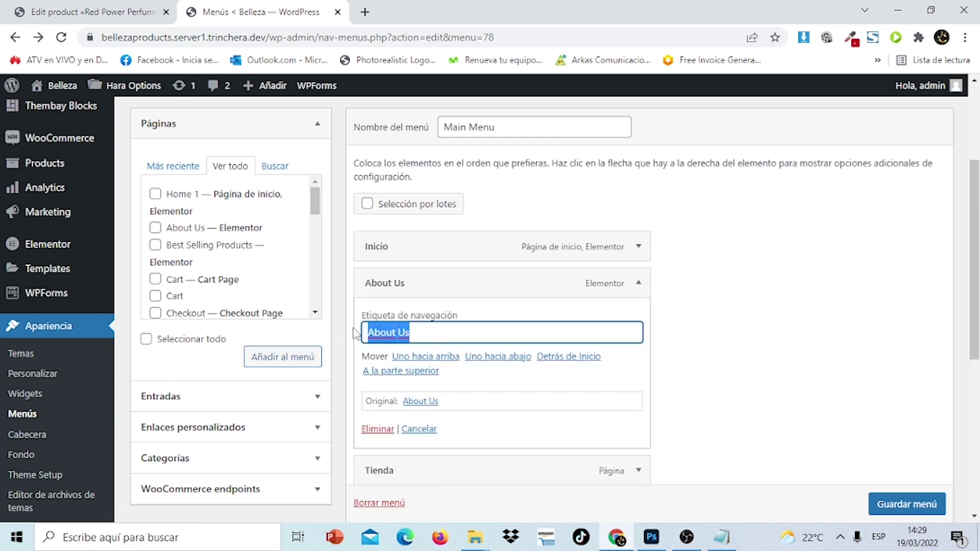
type("Quiene sSomos")
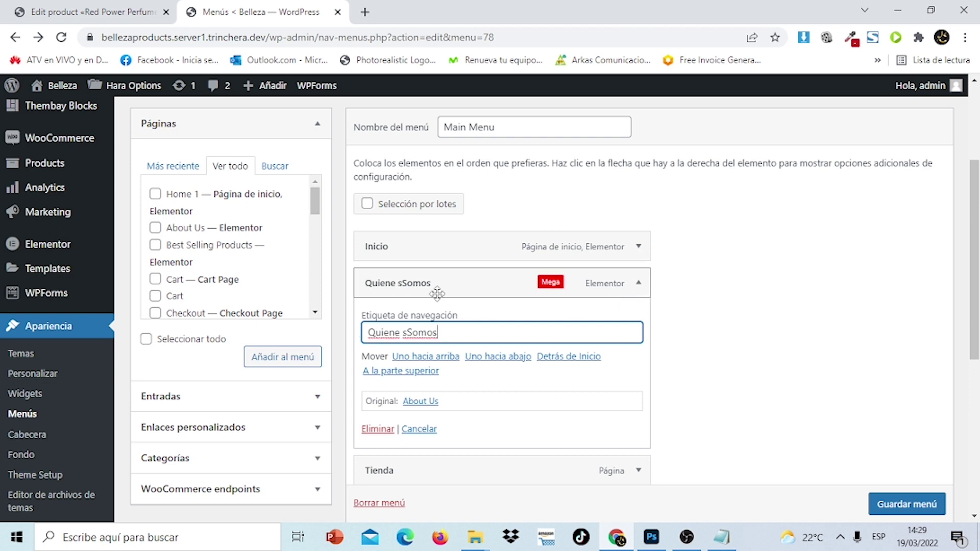
left_click(423, 331)
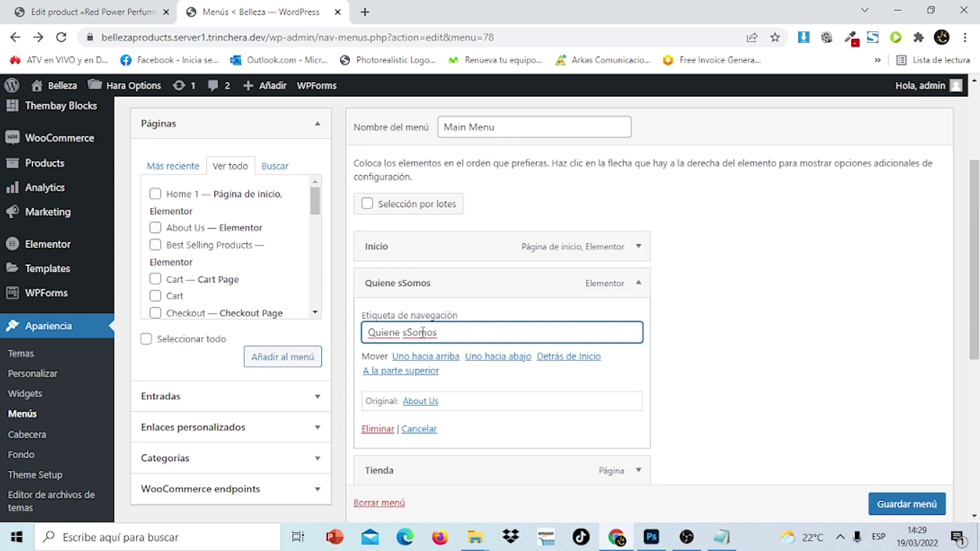
key("BackSpace")
left_click(638, 284)
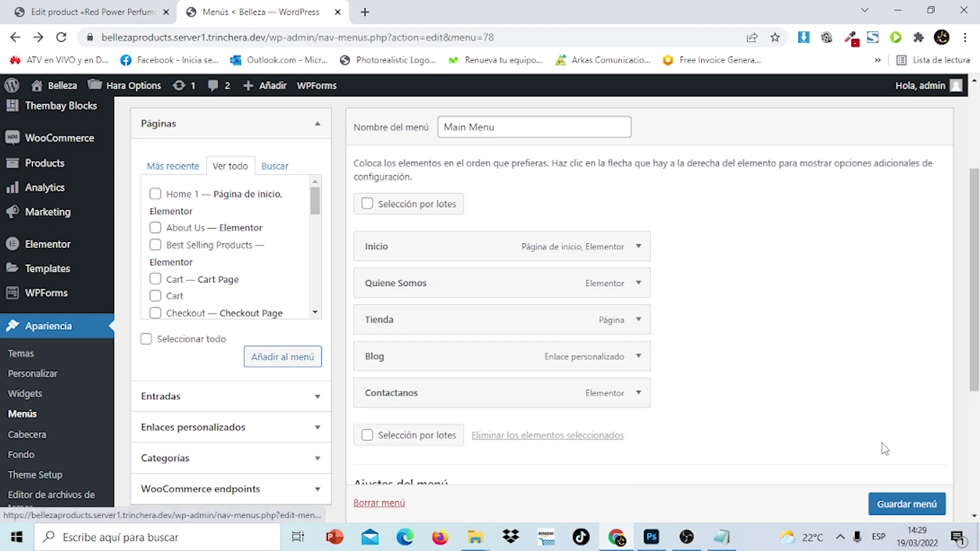
scroll(897, 508, "down", 1)
left_click(897, 505)
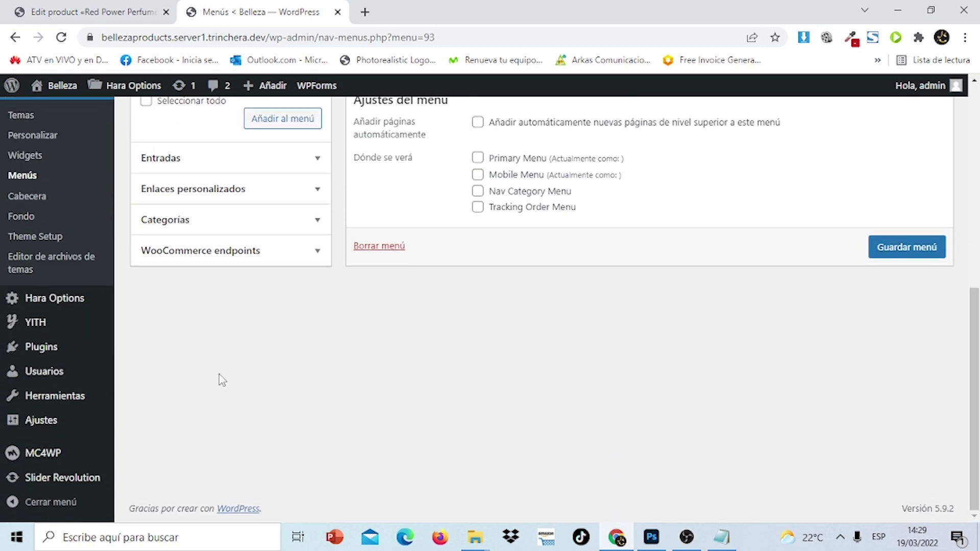
Set the site's permalink structure to Nombre de la entrada and save the permalink settings.
mouse_move(85, 298)
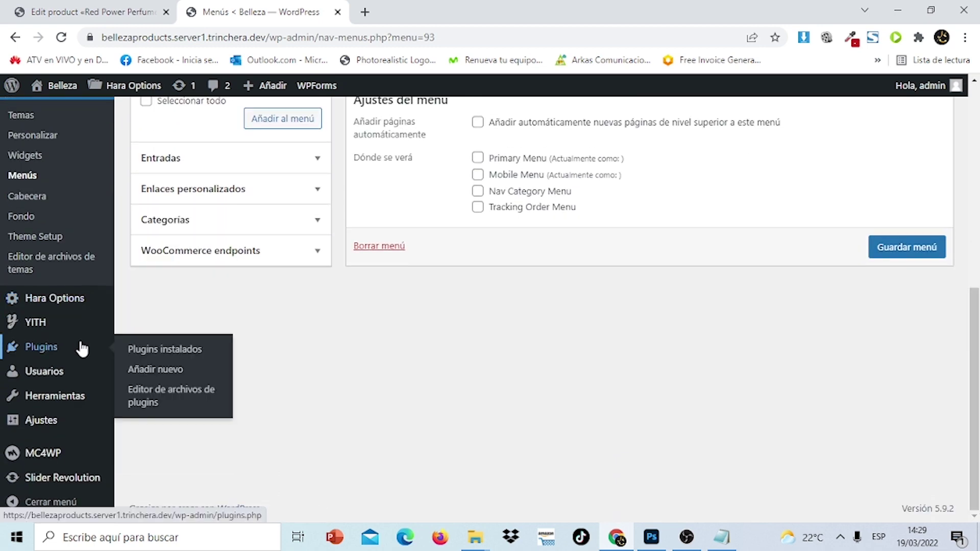
mouse_move(78, 423)
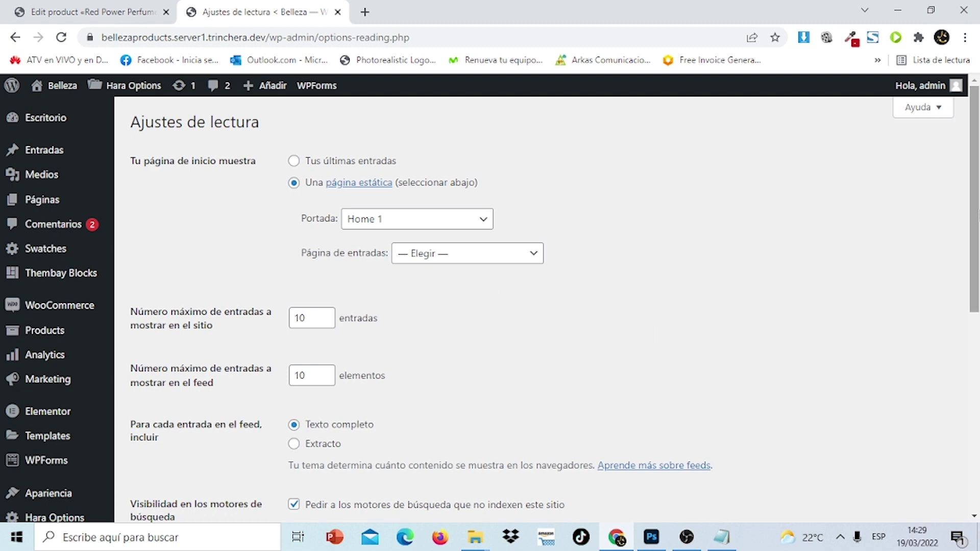
scroll(350, 298, "down", 2)
scroll(378, 319, "down", 5)
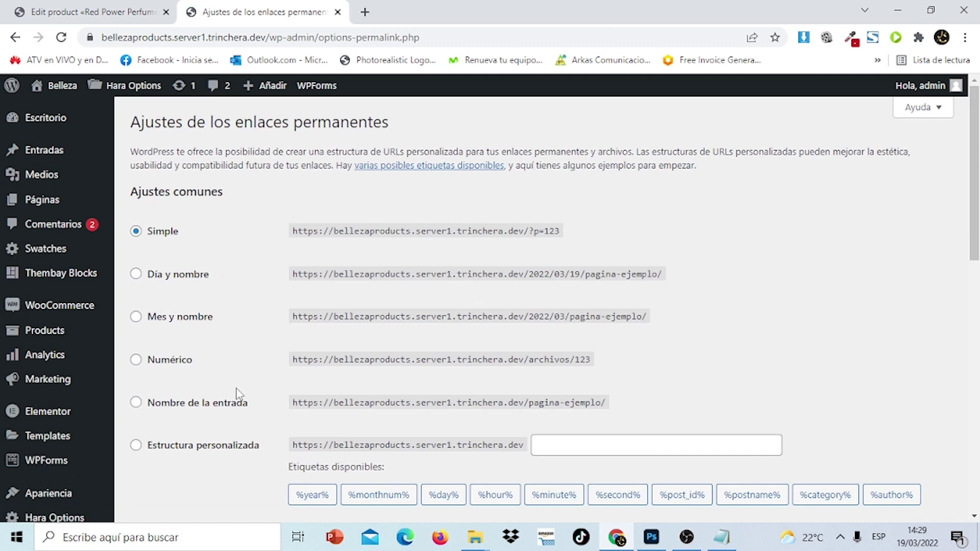
left_click(137, 403)
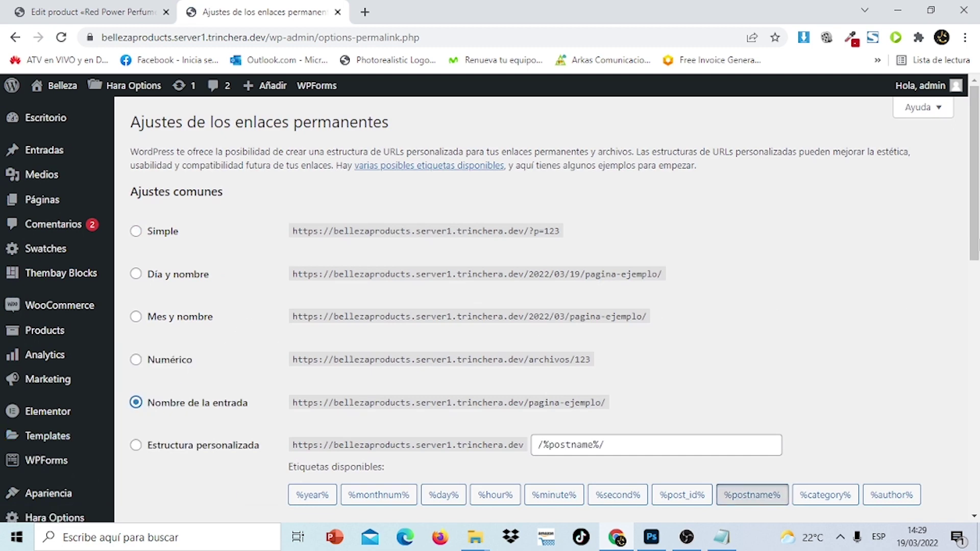
left_click_drag(974, 174, 974, 423)
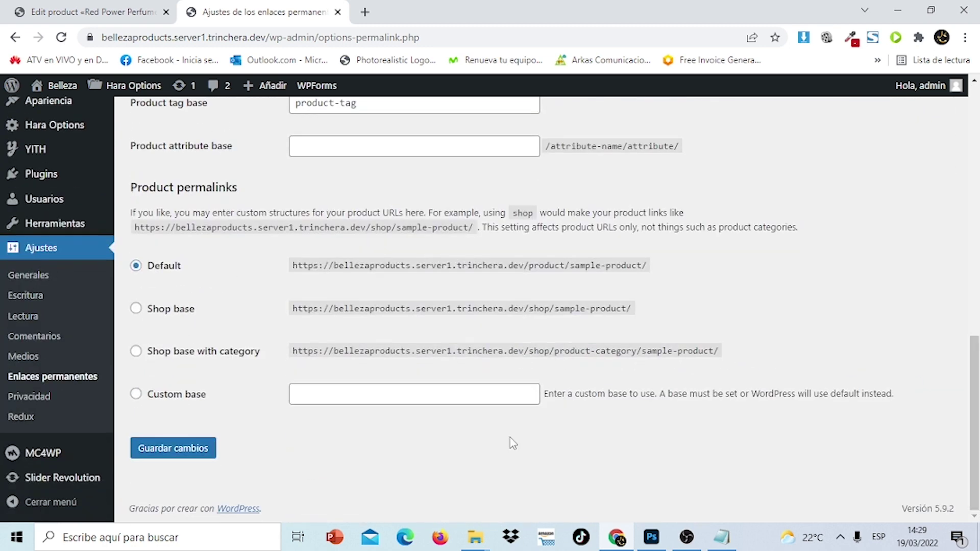
left_click(198, 449)
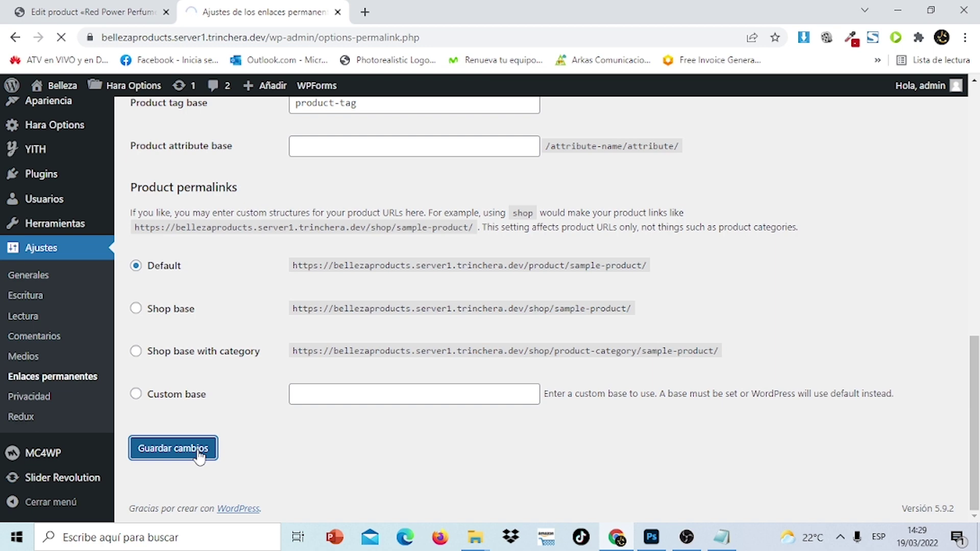
Return to menu management and add the Contact Us page to the end of the Main Menu.
mouse_move(63, 98)
left_click_drag(228, 273, 463, 316)
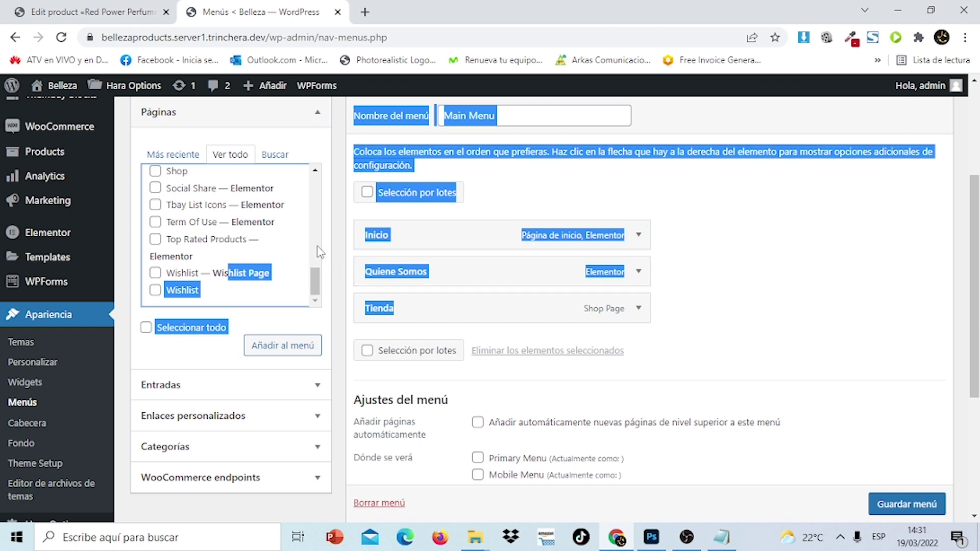
scroll(320, 253, "up", 2)
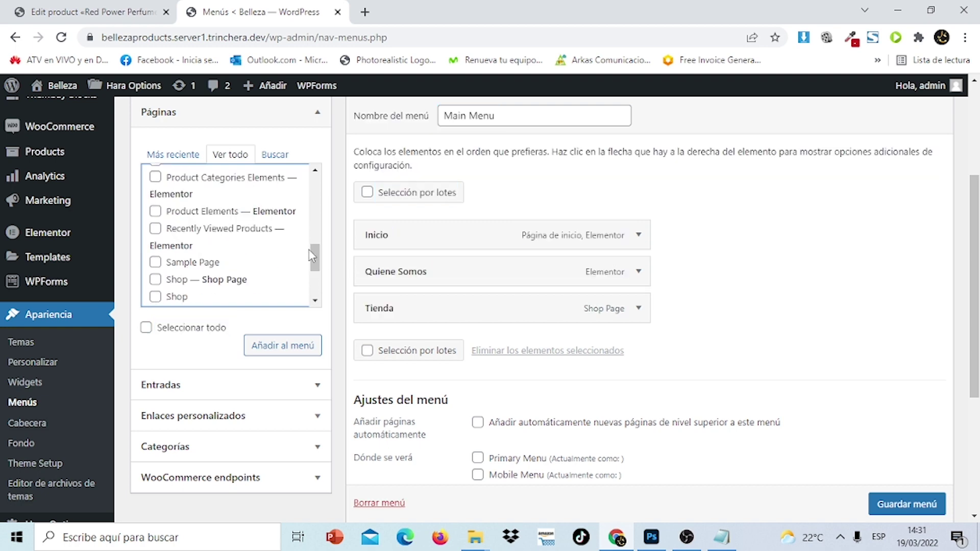
left_click_drag(308, 256, 311, 234)
scroll(322, 211, "up", 3)
scroll(322, 210, "up", 1)
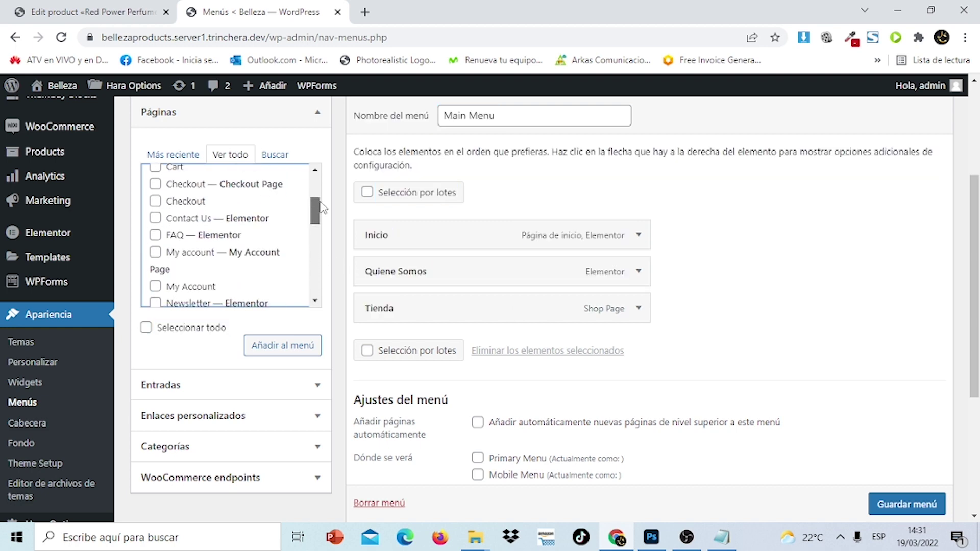
left_click(155, 222)
left_click(270, 346)
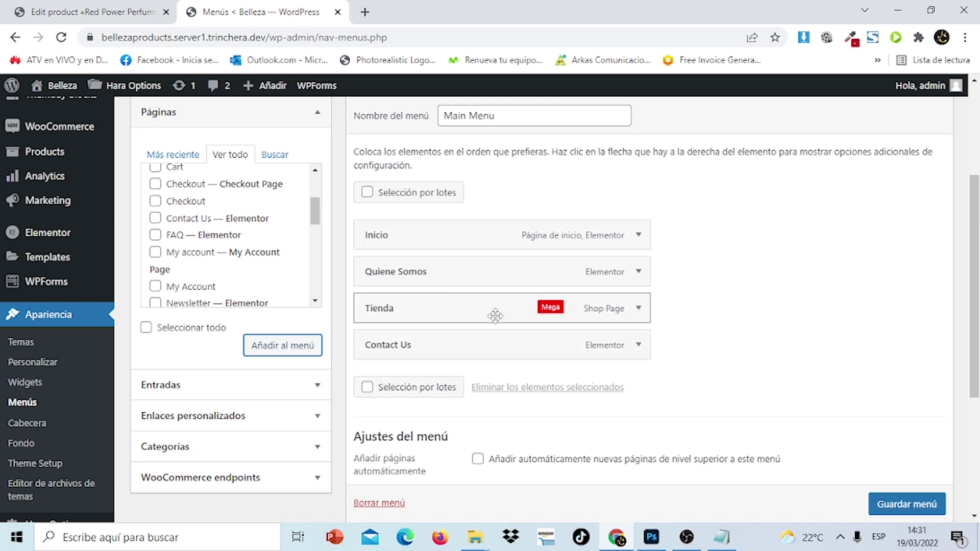
Change the Contact Us item's navigation label to "Contactanos" and save the Main Menu.
left_click(638, 345)
left_click(429, 391)
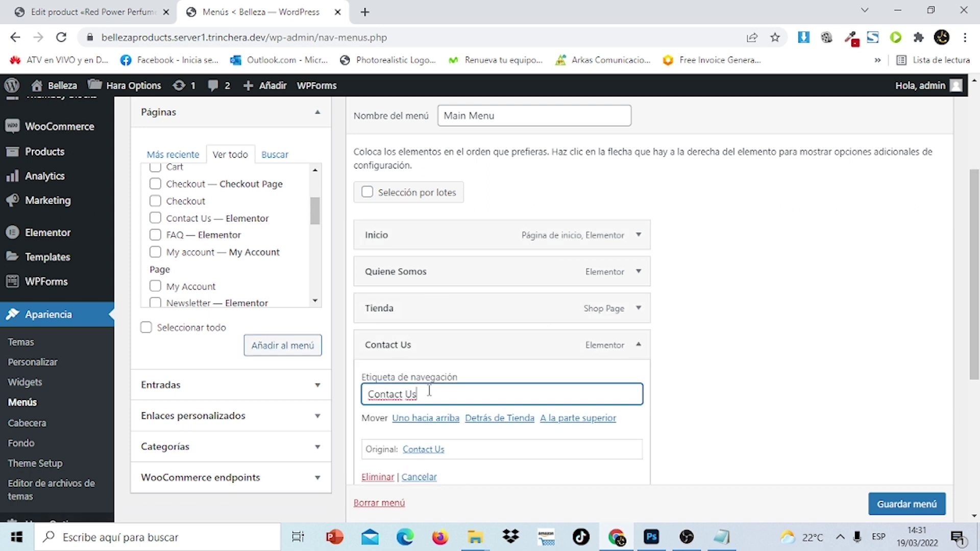
type("ano")
scroll(901, 513, "down", 1)
left_click(906, 504)
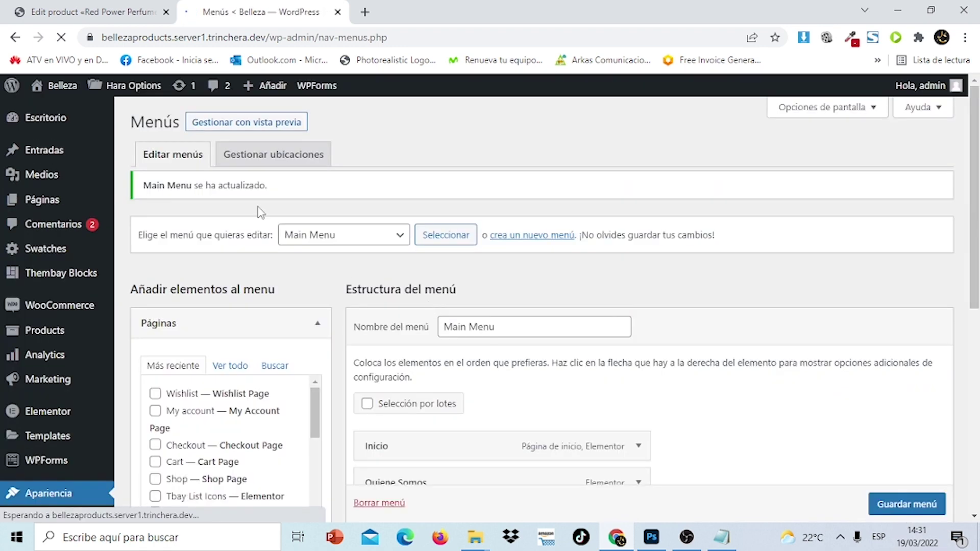
View the storefront's Tienda page and filter its products by the Perfume category.
mouse_move(73, 95)
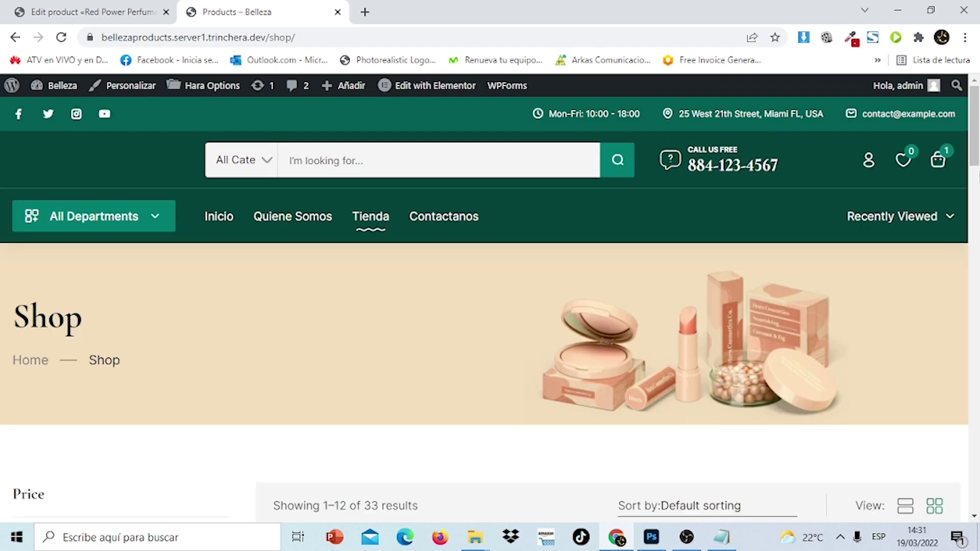
left_click_drag(975, 153, 975, 286)
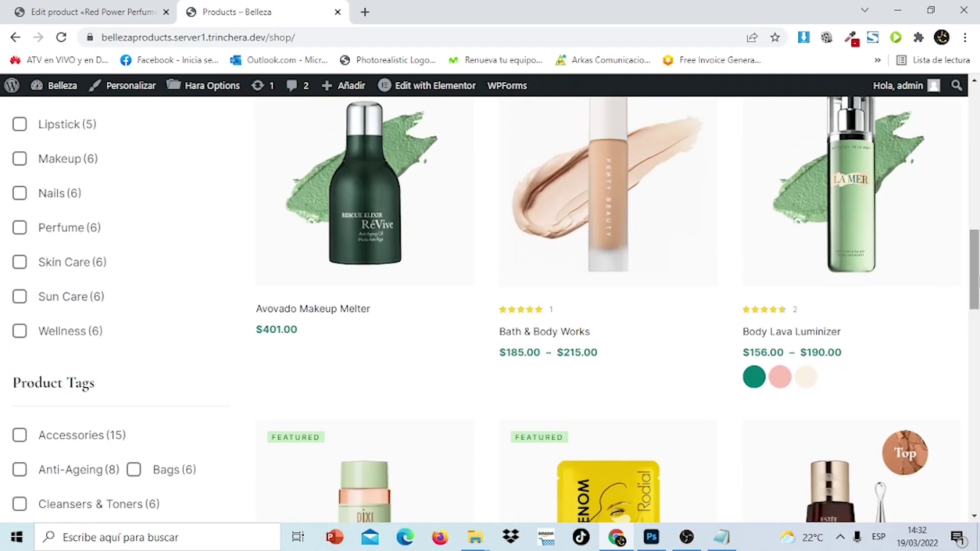
left_click(20, 227)
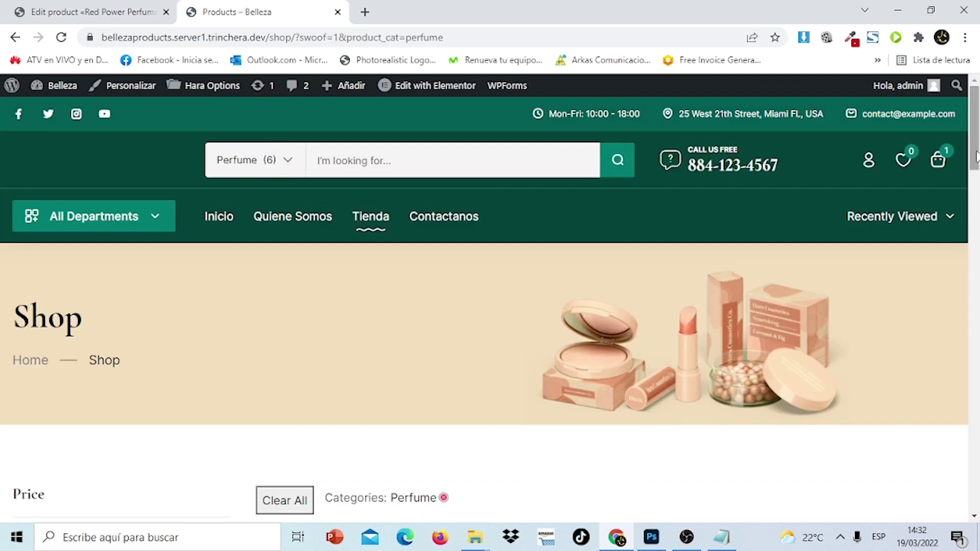
left_click_drag(976, 156, 968, 76)
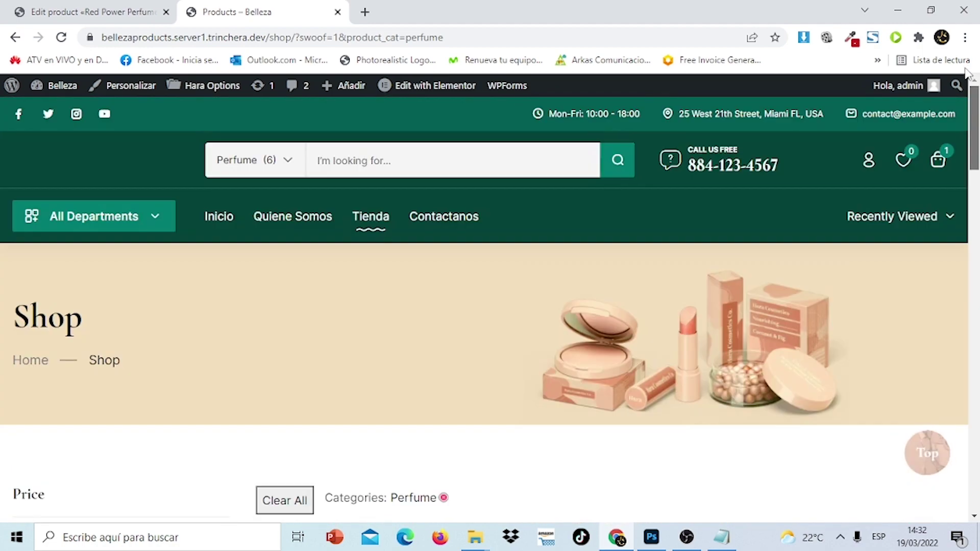
Go to the storefront's Inicio page and look over its content and main navigation.
left_click(230, 225)
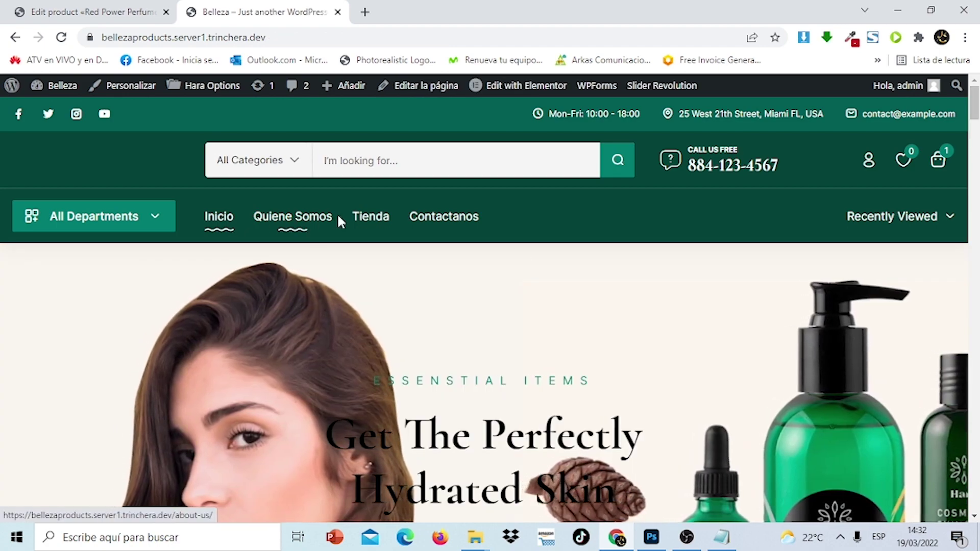
scroll(877, 306, "down", 10)
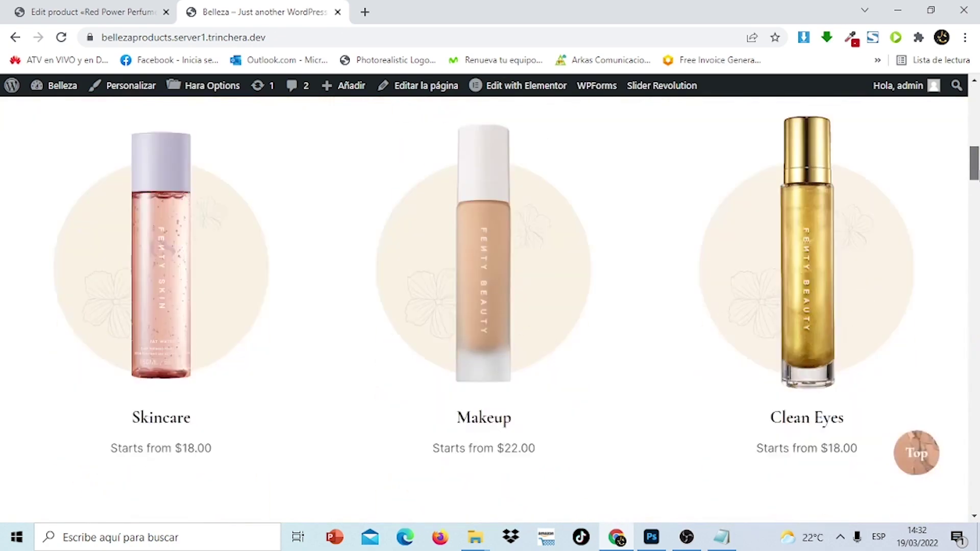
scroll(878, 204, "up", 10)
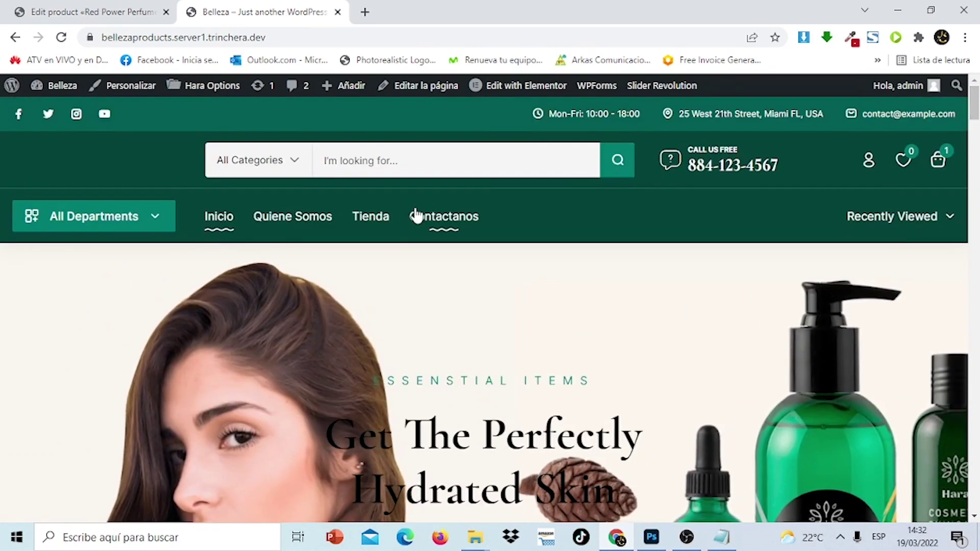
Open the storefront's Tienda page, filter it by the Perfume category and find the Red Power perfume among the products.
left_click(372, 221)
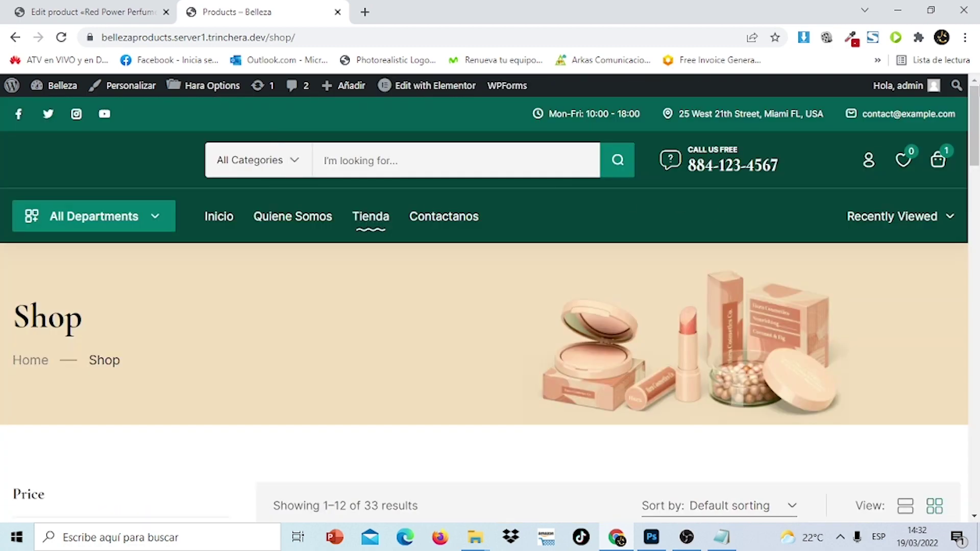
left_click_drag(975, 113, 977, 223)
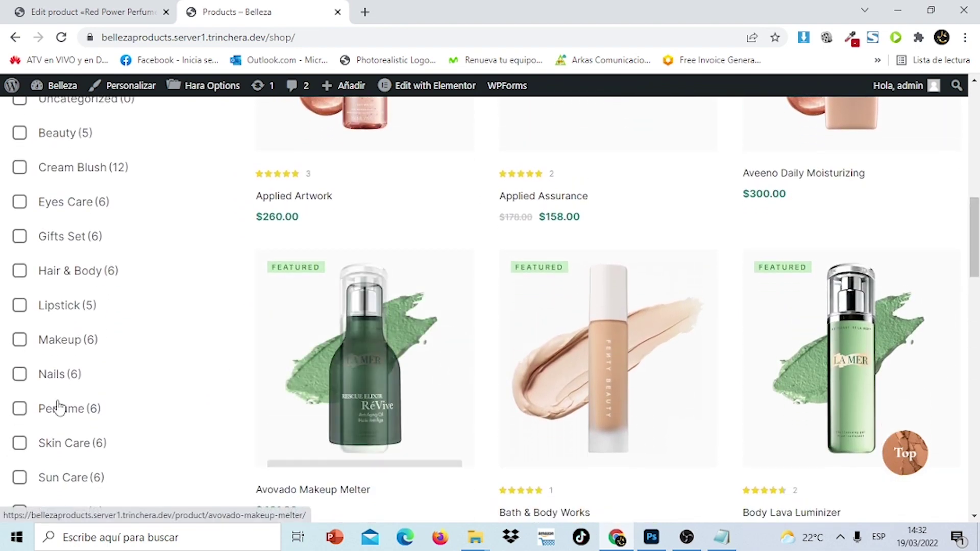
left_click(19, 409)
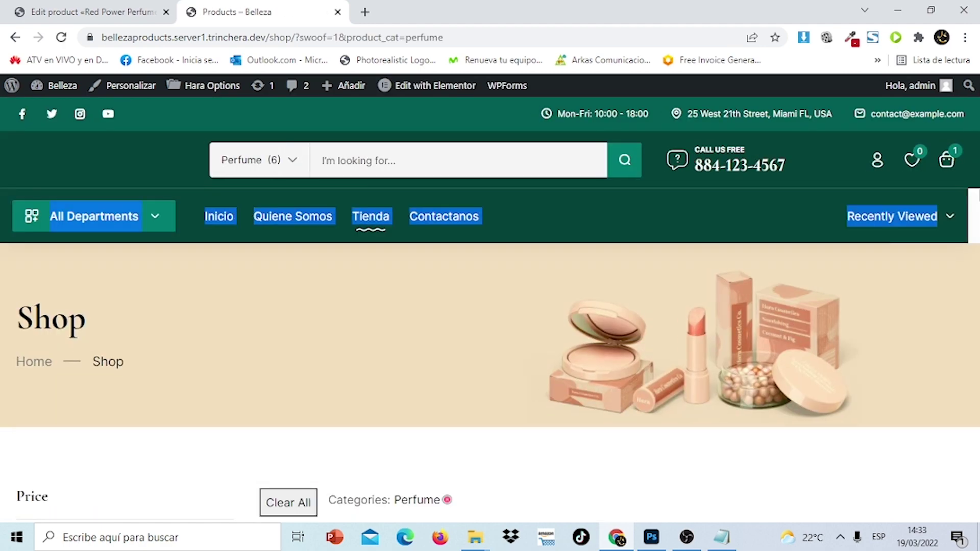
scroll(974, 194, "down", 13)
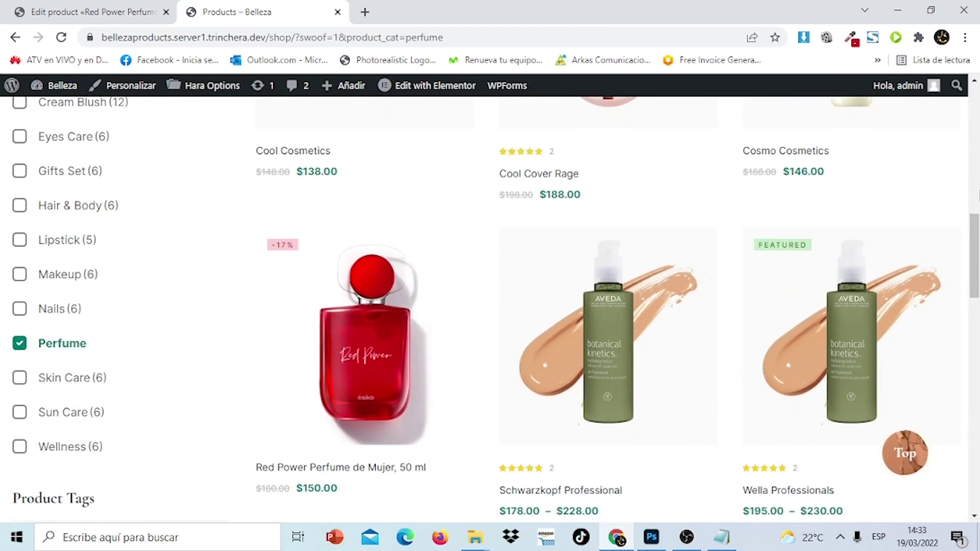
scroll(979, 194, "down", 2)
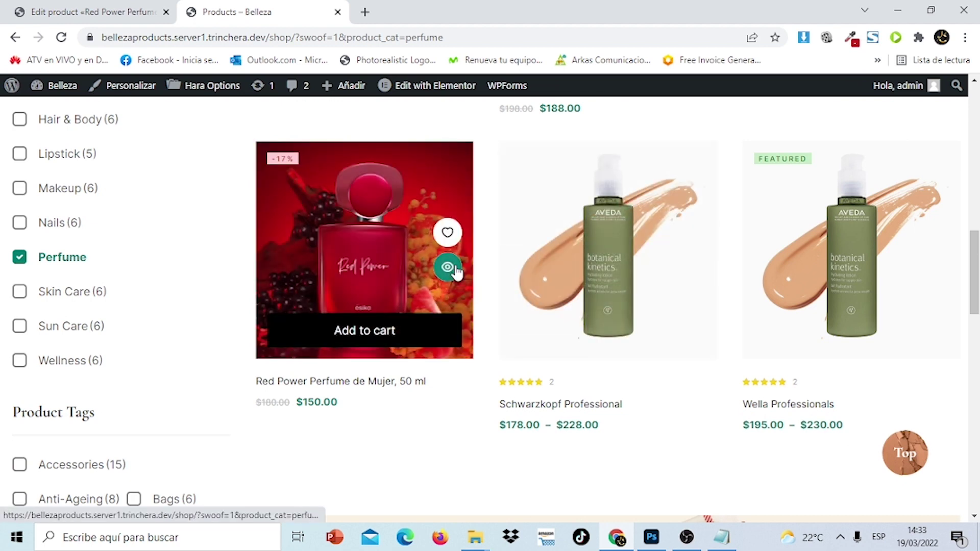
Open the quick view of Red Power Perfume de Mujer, 50 ml, review its details, and close it to return to the shop page.
left_click(454, 268)
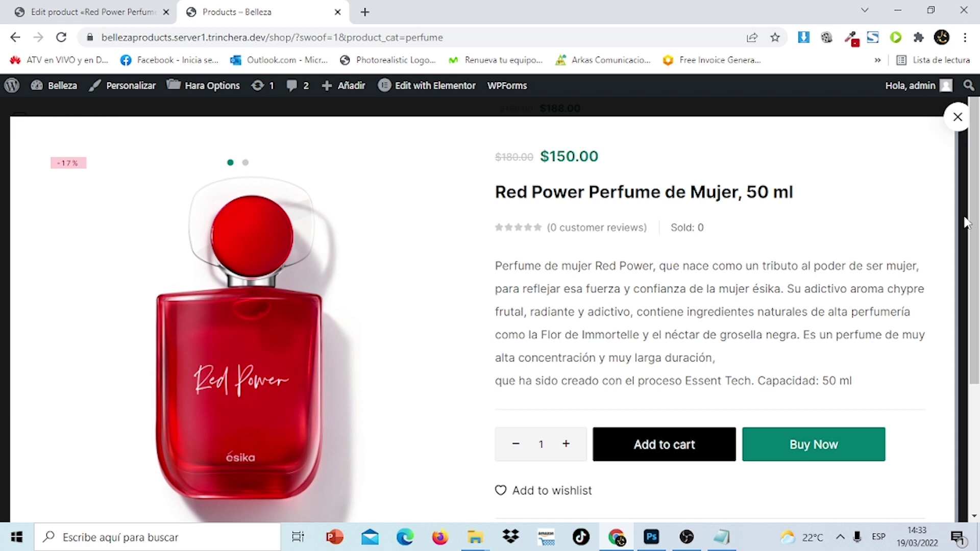
scroll(965, 222, "down", 4)
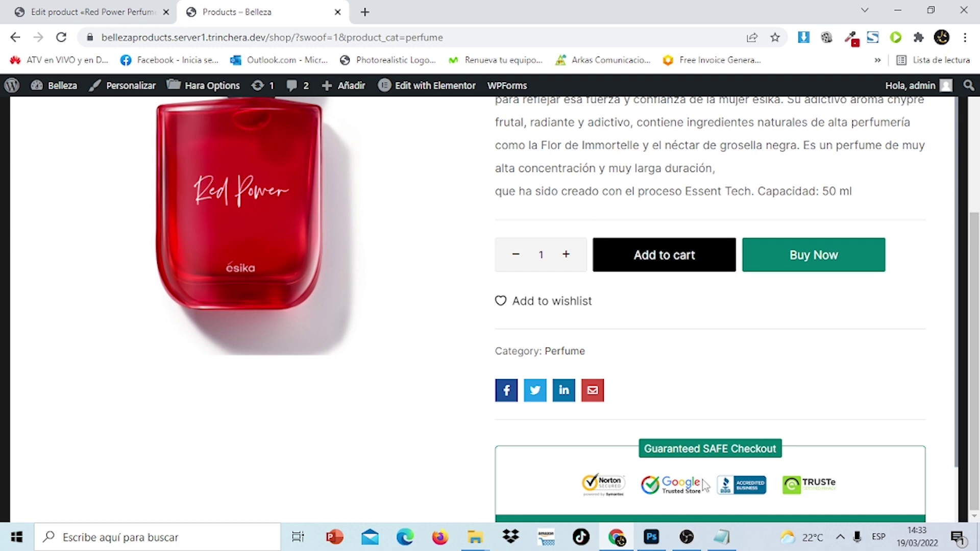
scroll(970, 355, "up", 4)
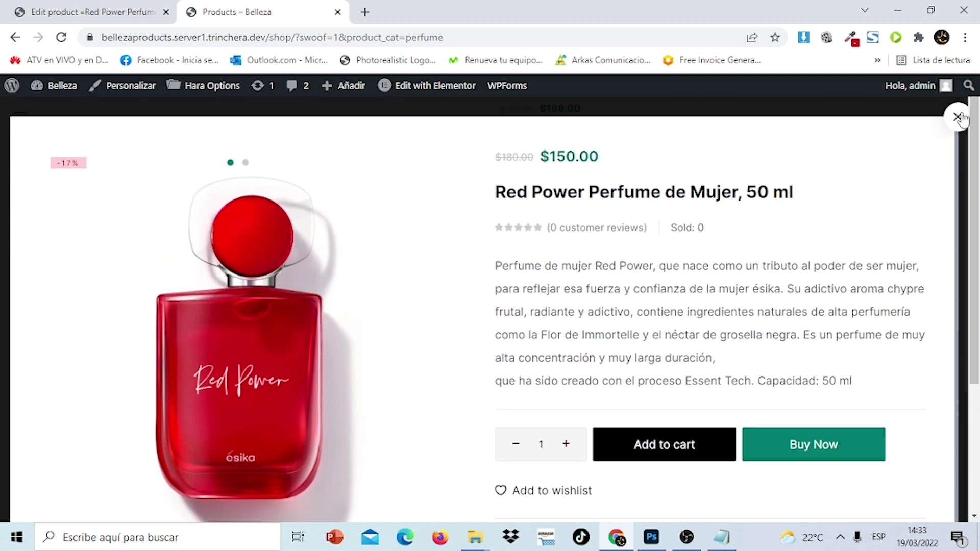
left_click(957, 117)
scroll(976, 352, "down", 10)
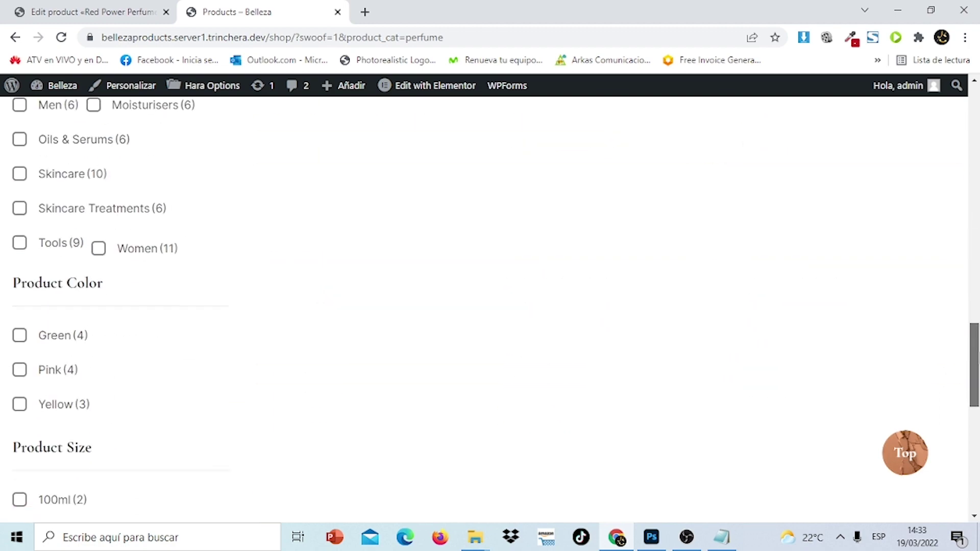
left_click_drag(976, 352, 968, 152)
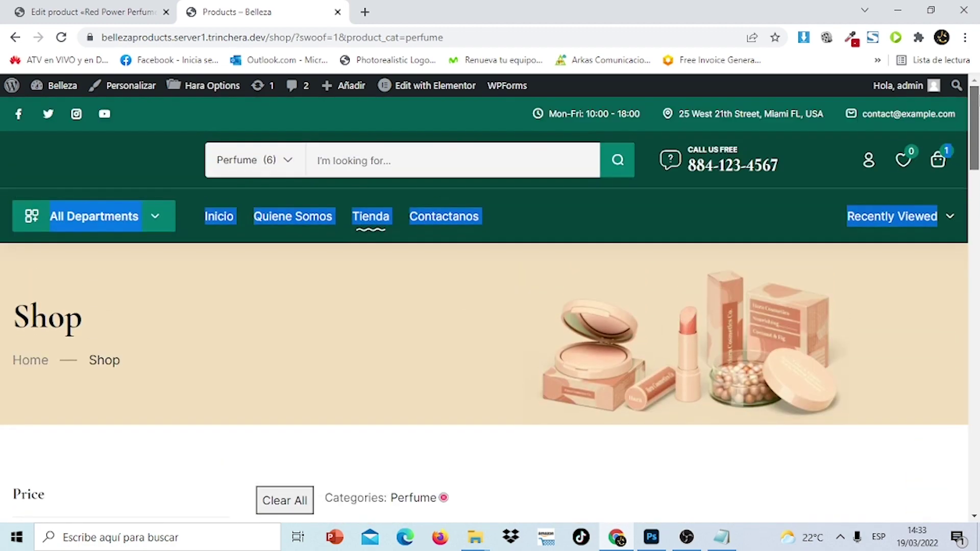
left_click(969, 238)
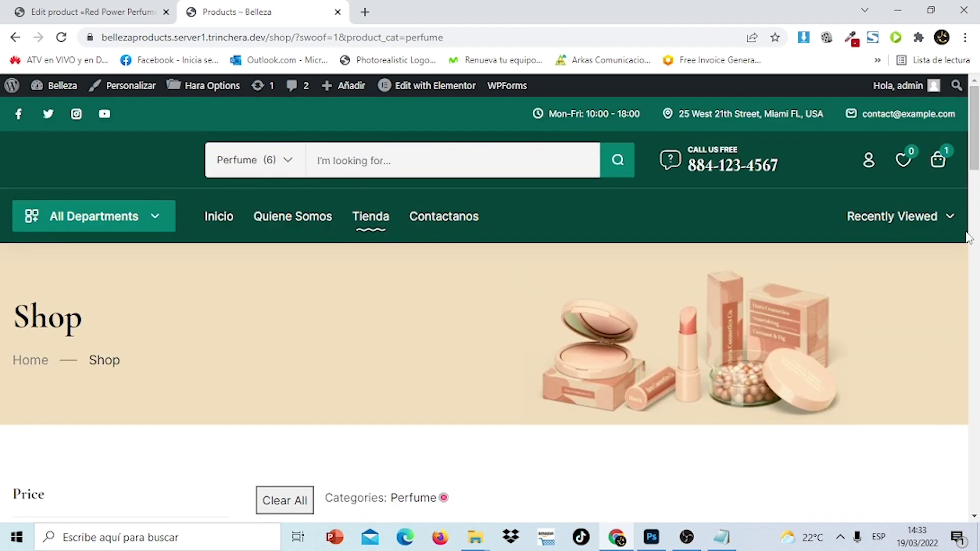
Go from the storefront to the site's admin dashboard (Escritorio) and look over its widgets.
mouse_move(68, 94)
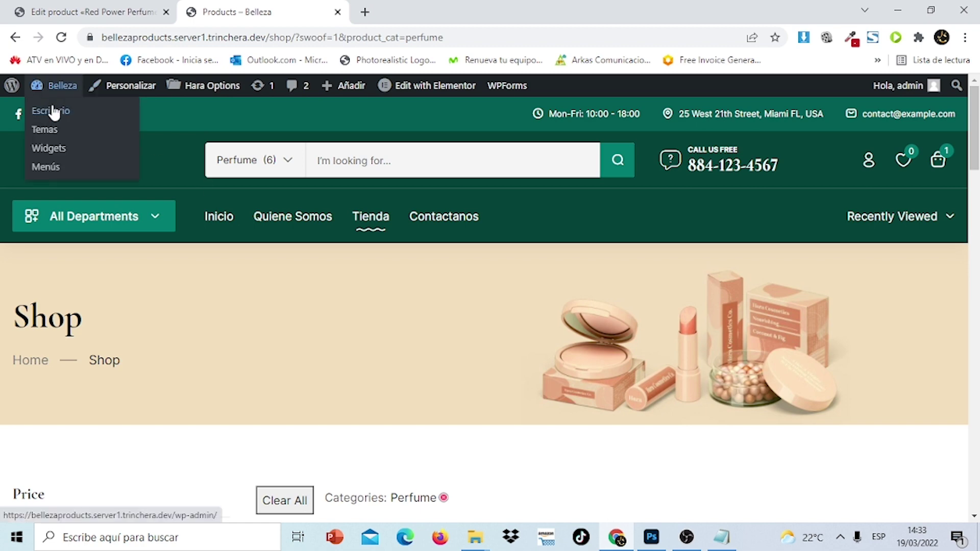
left_click(54, 112)
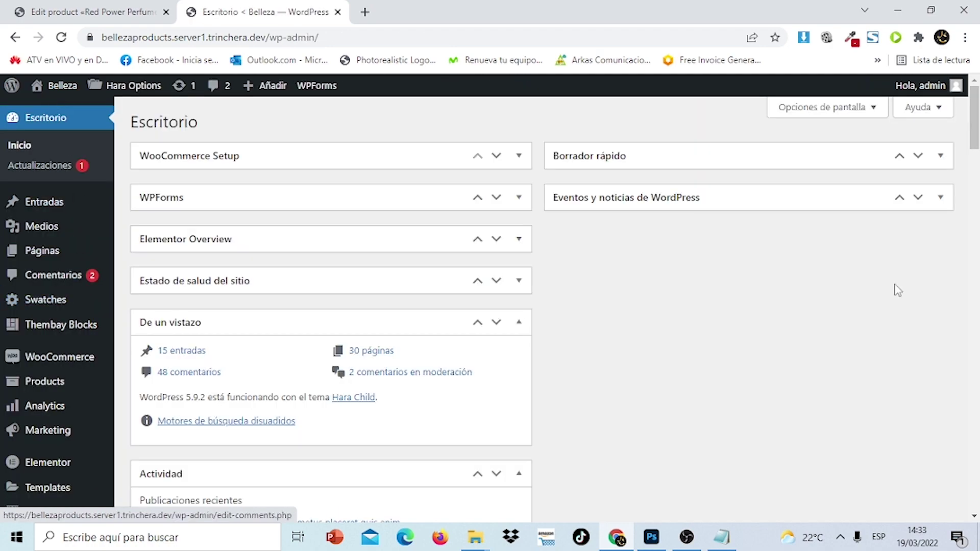
scroll(975, 143, "down", 2)
scroll(974, 205, "down", 12)
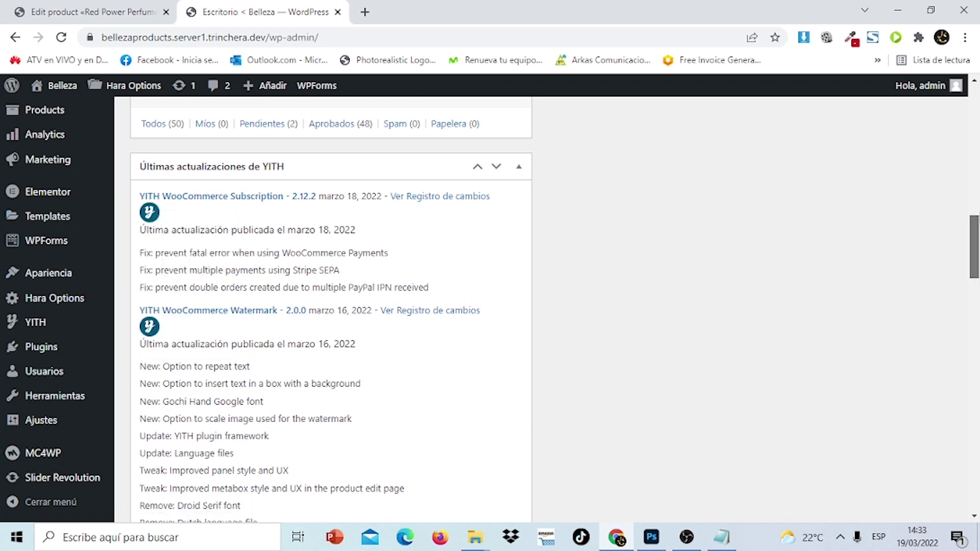
left_click_drag(974, 247, 975, 118)
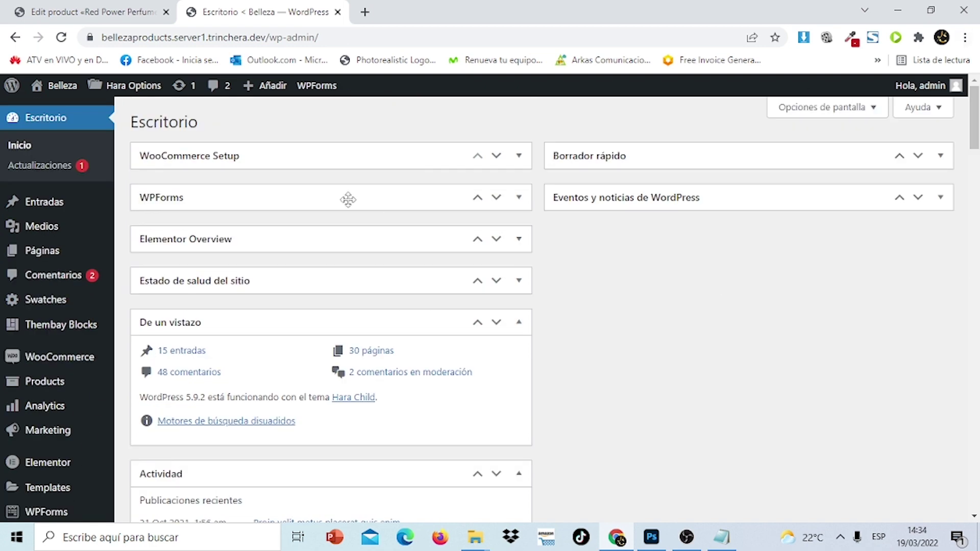
Start a new product and name it "Mía Sensual Night Perfume de Mujer, 45 ml", copying the name from the texto file in Notepad.
mouse_move(67, 383)
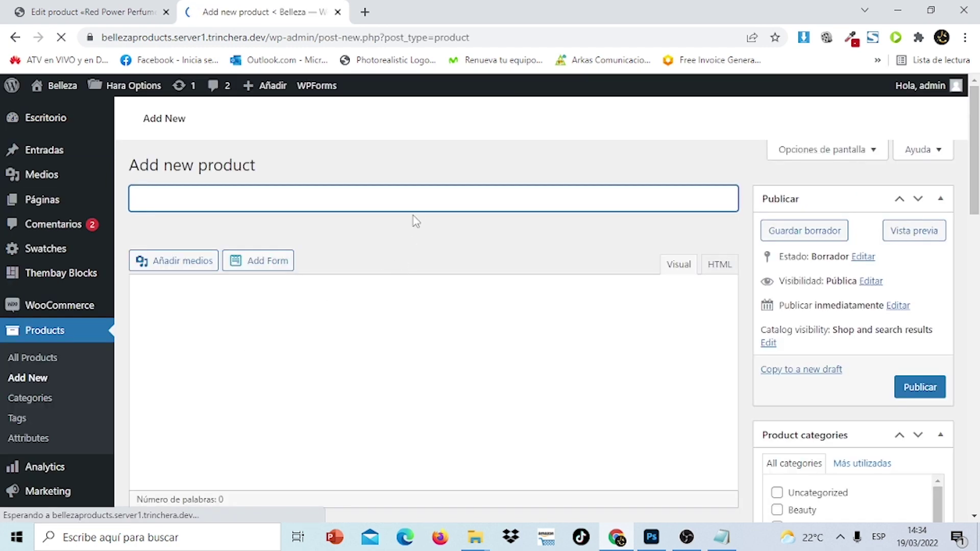
key("alt+Tab")
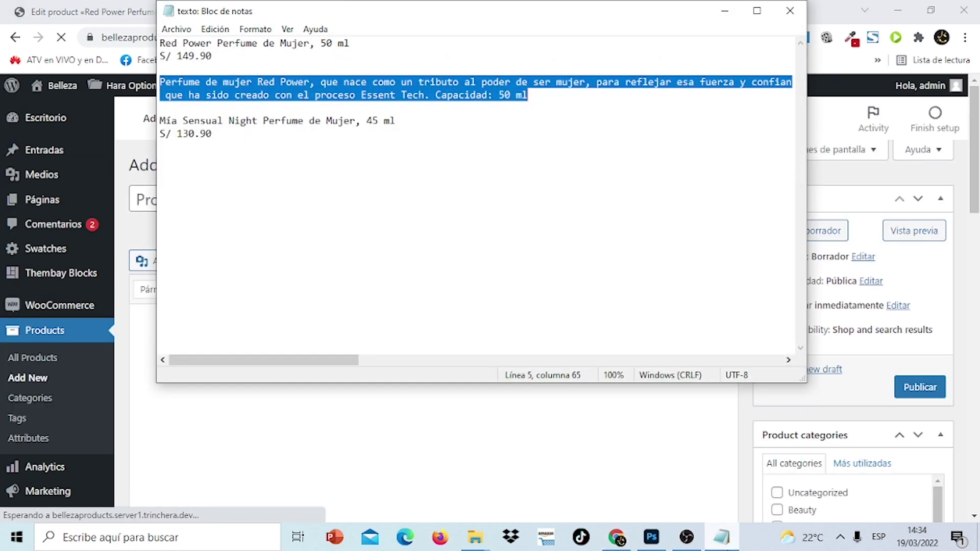
left_click(431, 129)
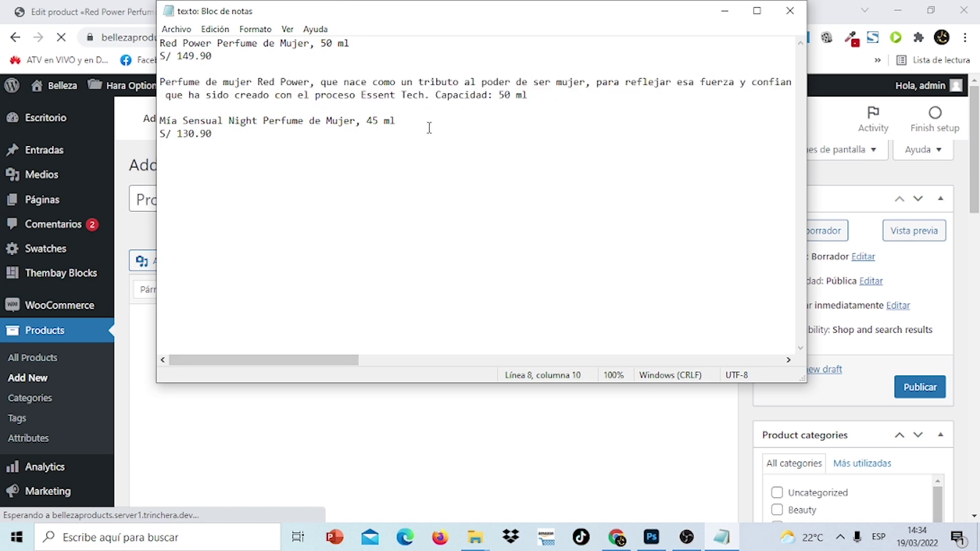
left_click_drag(429, 128, 185, 111)
left_click(268, 132)
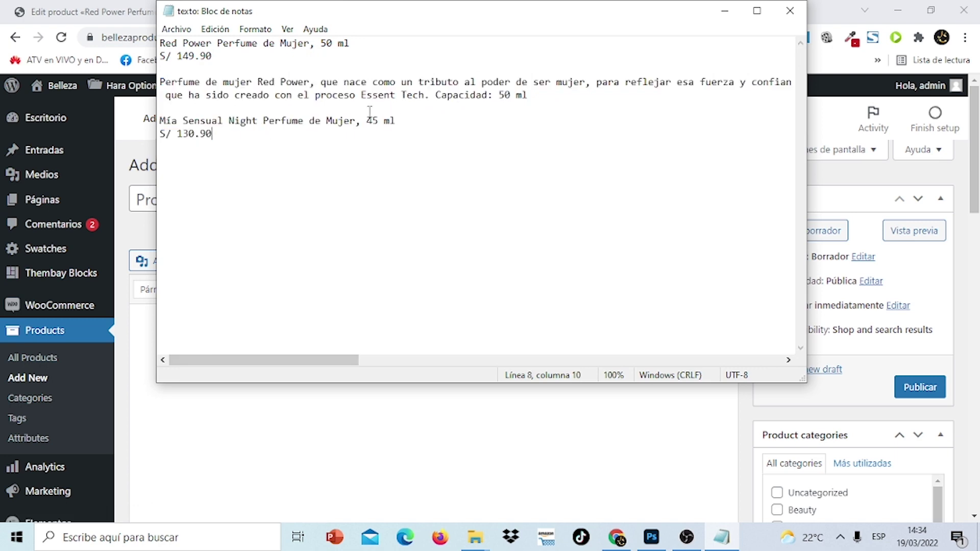
left_click_drag(415, 115, 215, 111)
key("ctrl+c")
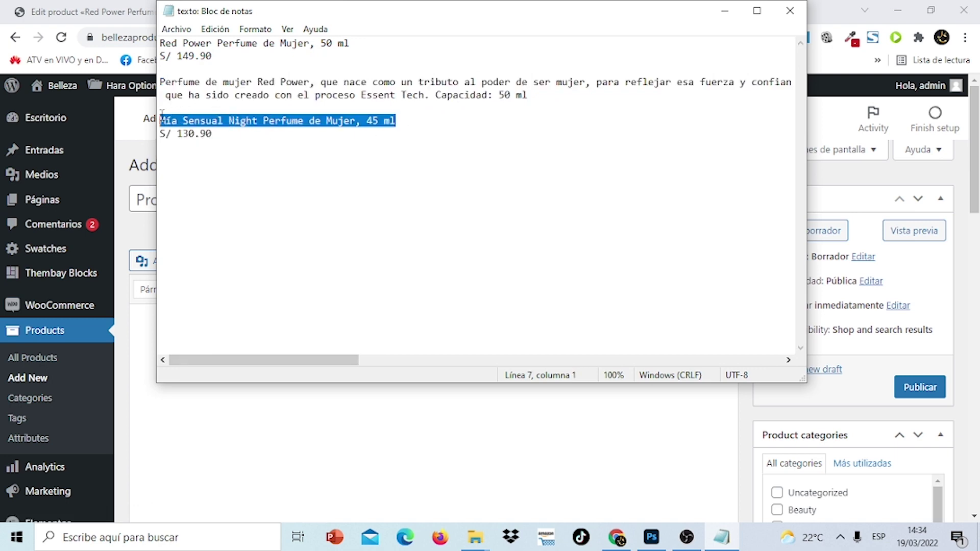
right_click(161, 113)
left_click(219, 163)
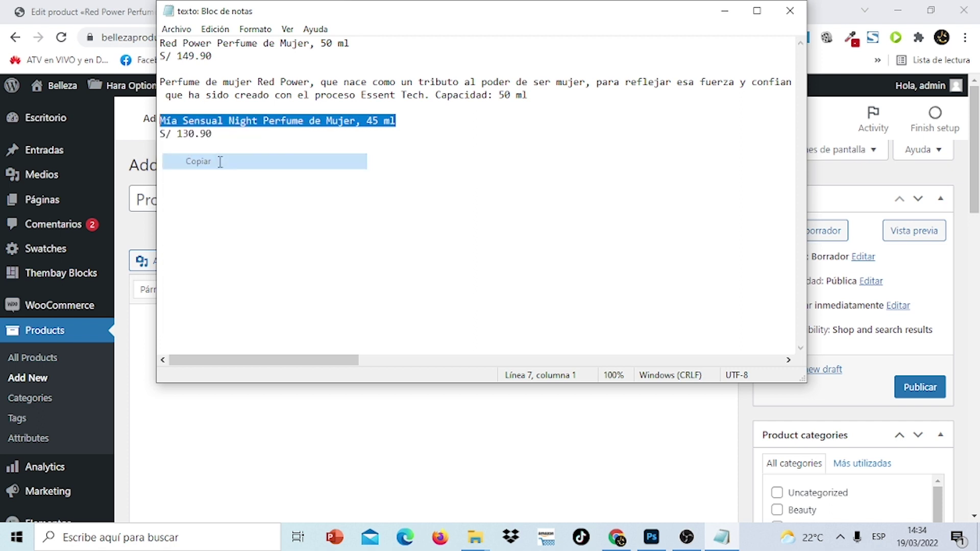
left_click(725, 11)
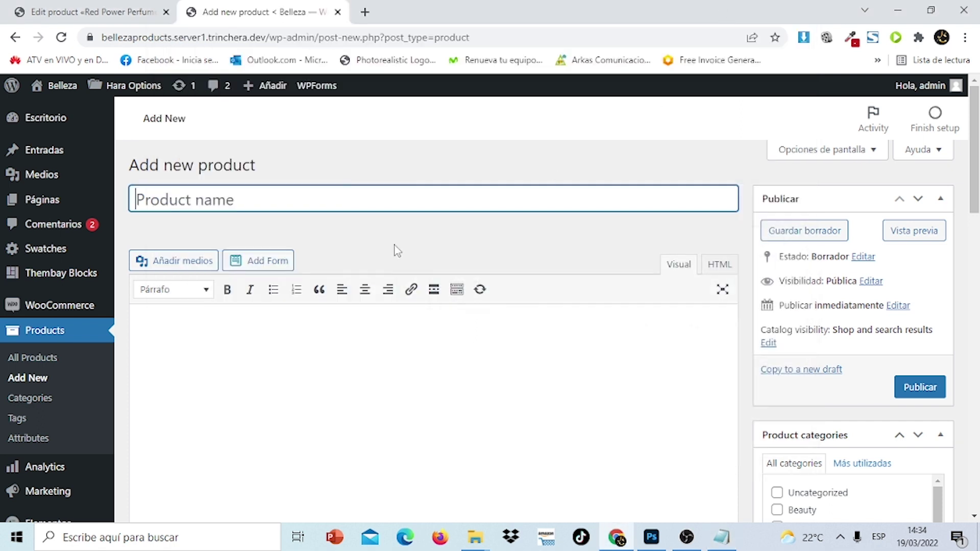
right_click(373, 190)
left_click(408, 302)
left_click(335, 335)
Copy the Red Power description paragraph from the texto file in Notepad and paste it as the new product's main description.
left_click(722, 537)
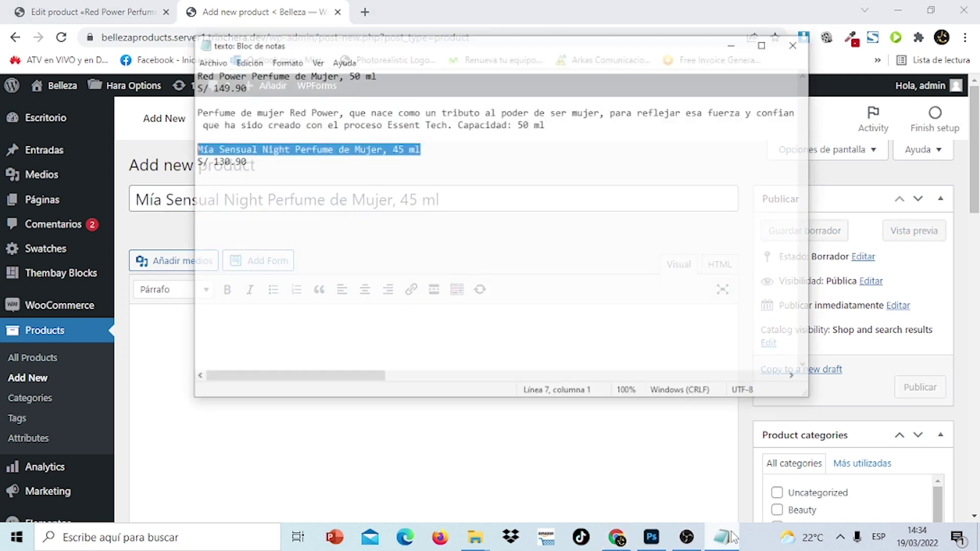
left_click_drag(582, 100, 160, 81)
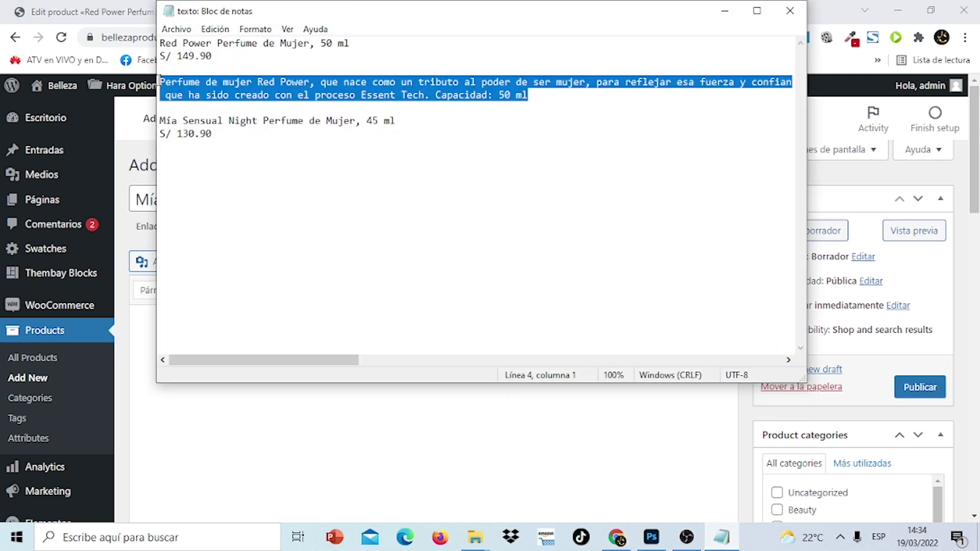
right_click(160, 80)
left_click(197, 126)
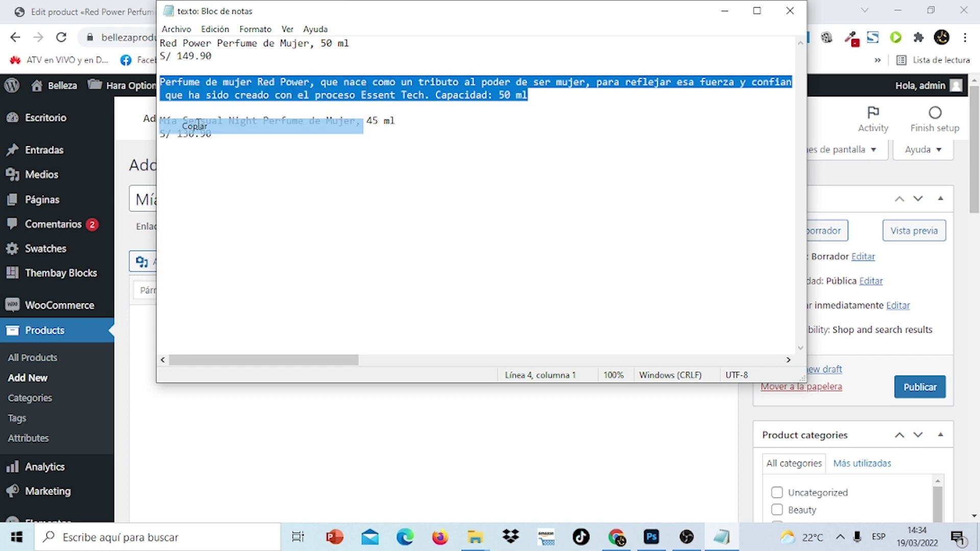
left_click(724, 12)
right_click(284, 329)
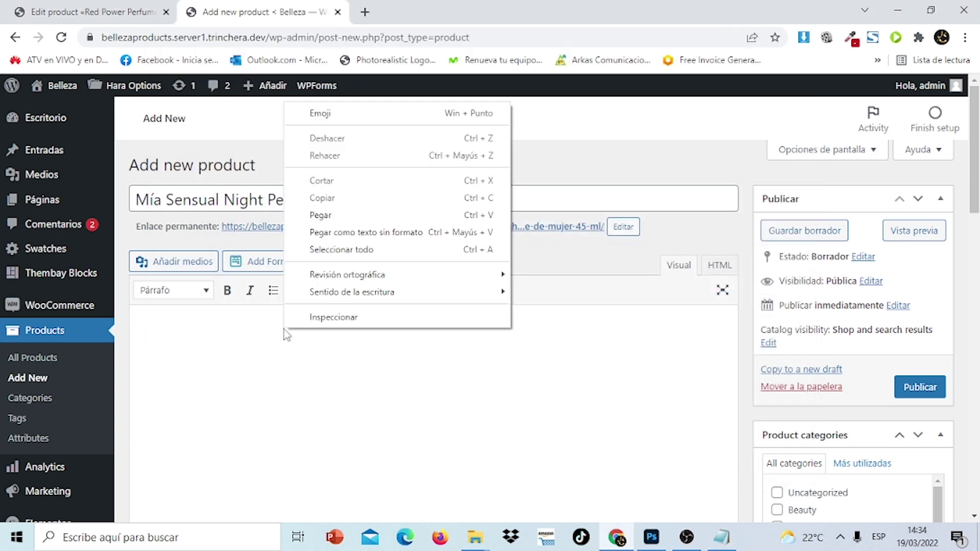
left_click(365, 217)
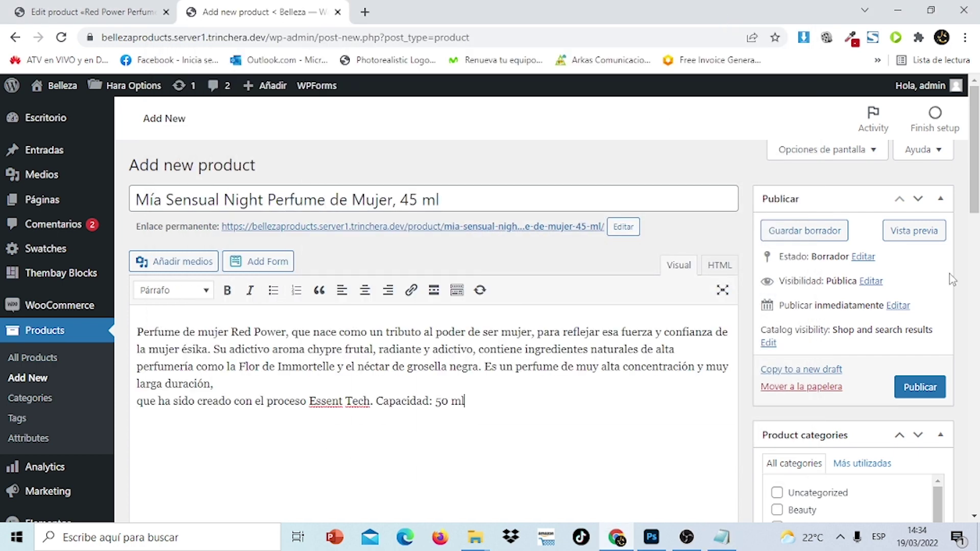
Paste the same Red Power description paragraph into the product short description.
scroll(949, 273, "down", 10)
scroll(543, 383, "down", 4)
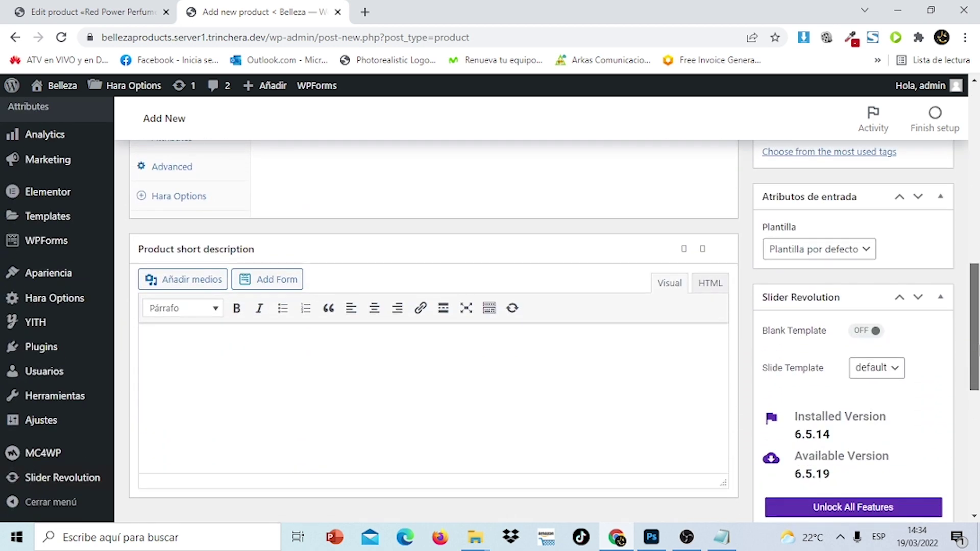
right_click(445, 364)
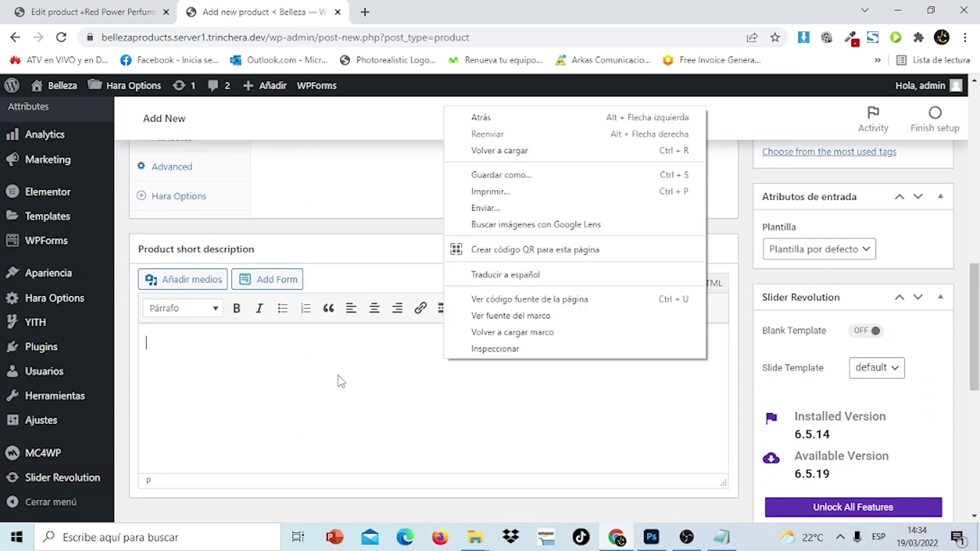
left_click(311, 363)
right_click(311, 363)
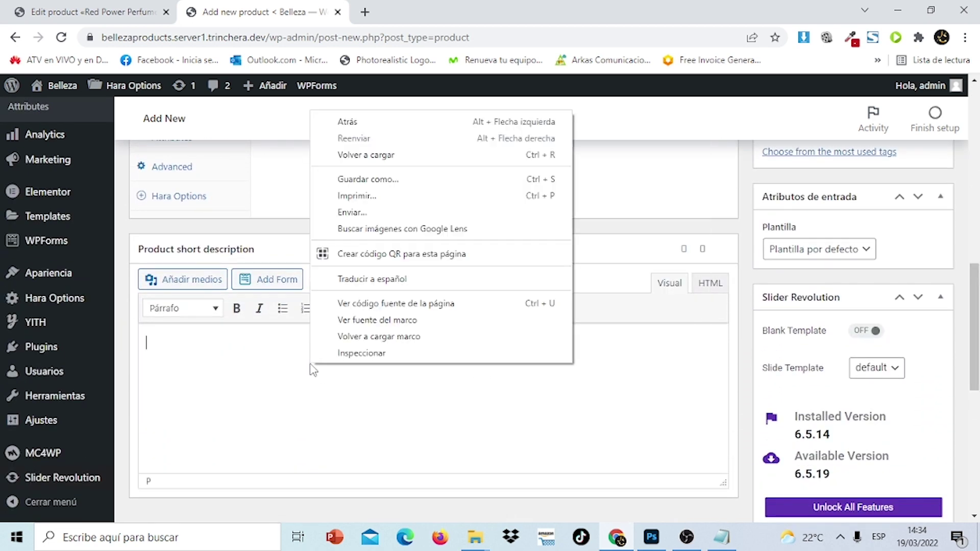
left_click(252, 341)
right_click(250, 339)
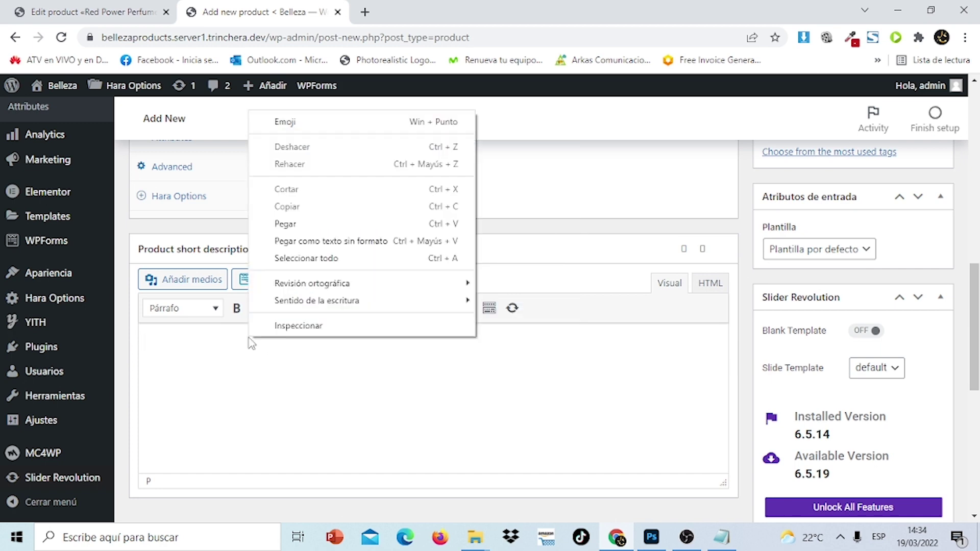
left_click(307, 224)
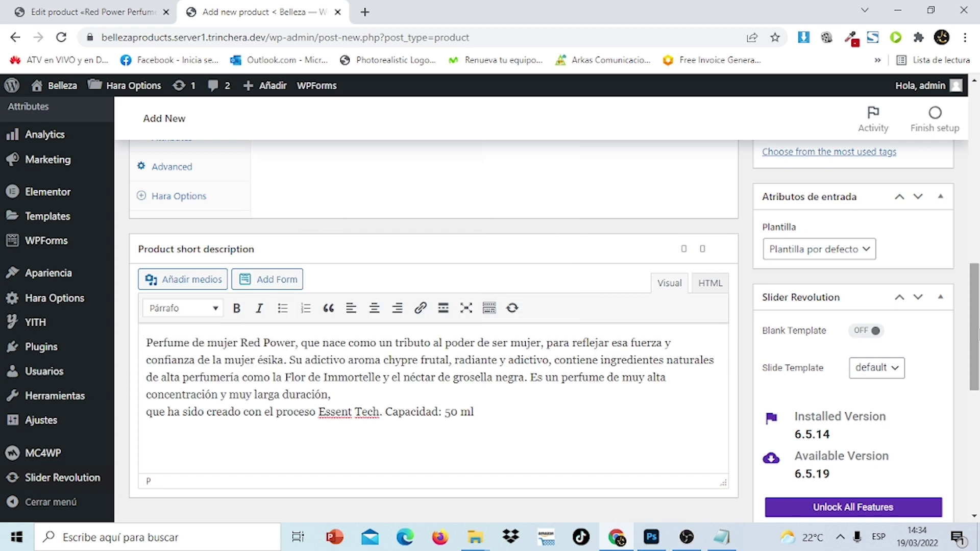
Set the product's regular price to 120 and its sale price to 99.
scroll(897, 234, "up", 7)
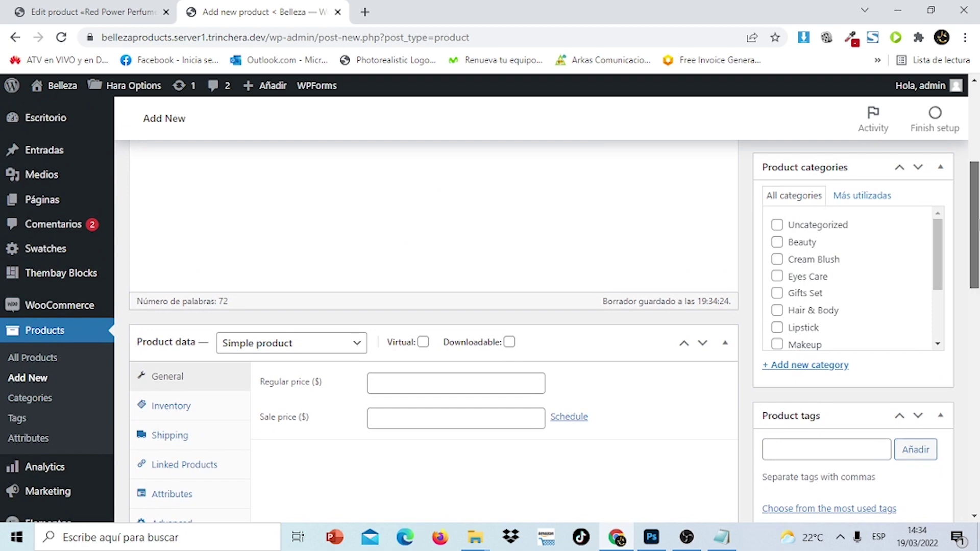
scroll(950, 217, "down", 2)
scroll(800, 284, "up", 1)
left_click(493, 339)
type("120")
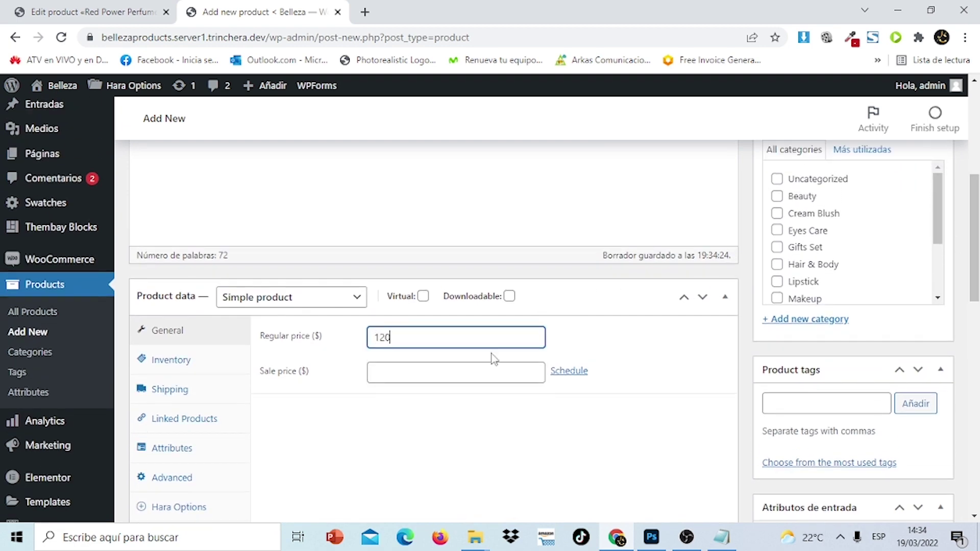
left_click(474, 372)
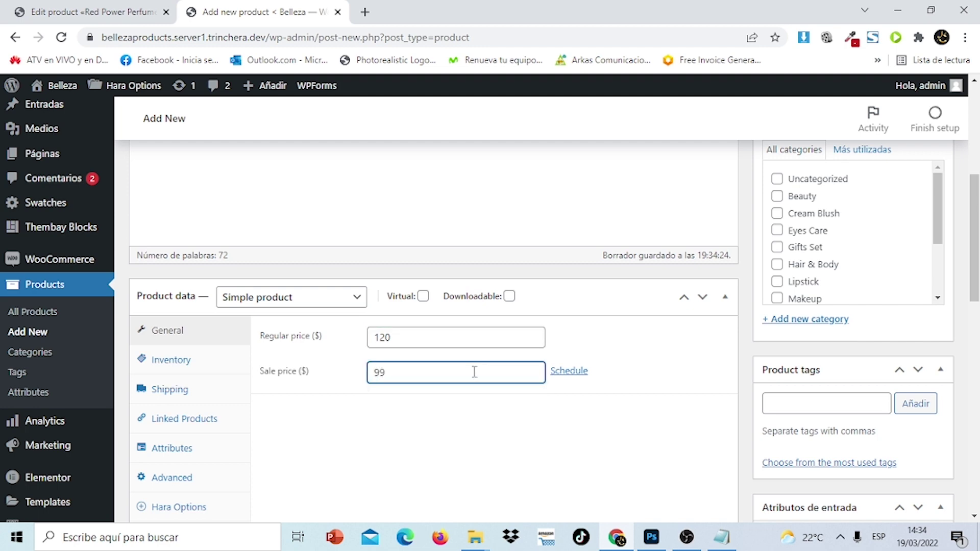
Publish the Mía Sensual Night product, then upload 200106295-foto-producto from Descargas and set it as the product image.
left_click_drag(977, 222, 977, 133)
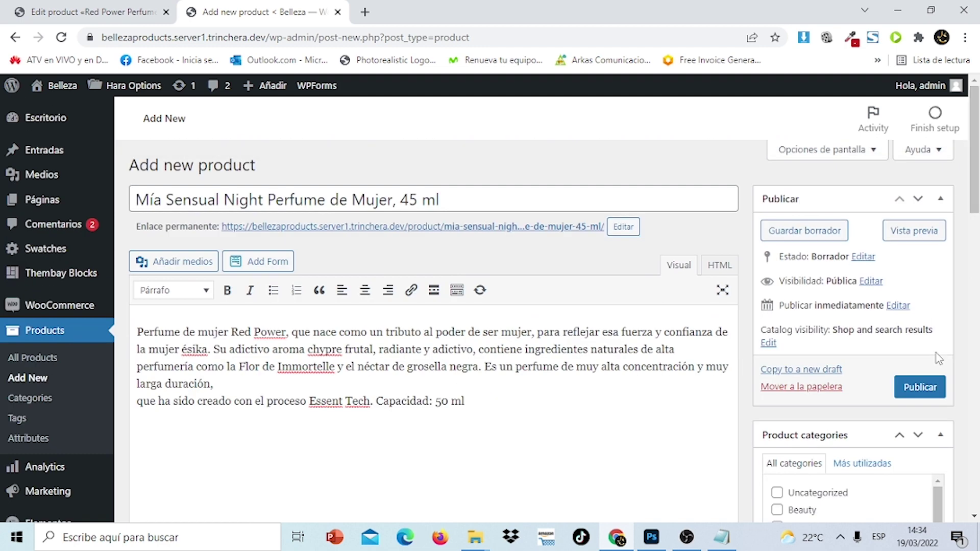
left_click(929, 386)
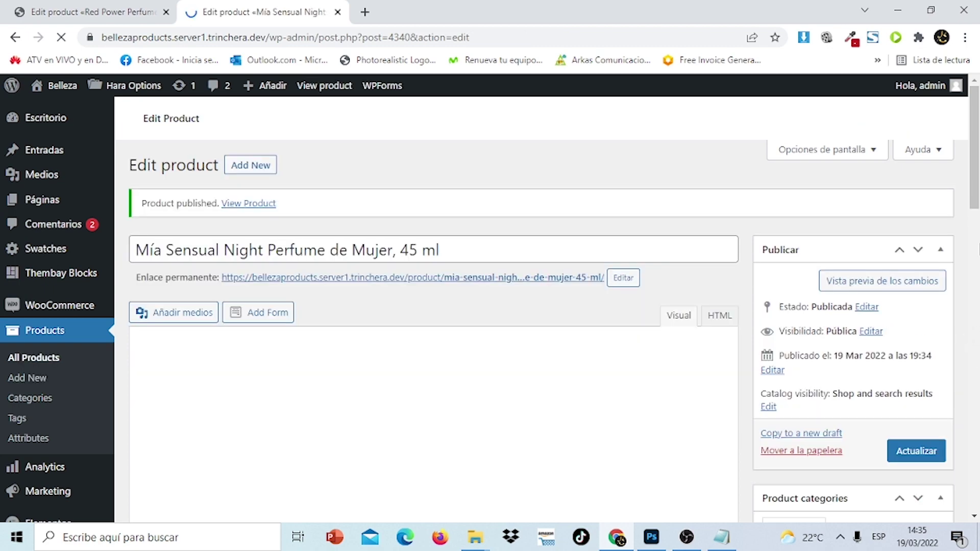
scroll(979, 278, "down", 20)
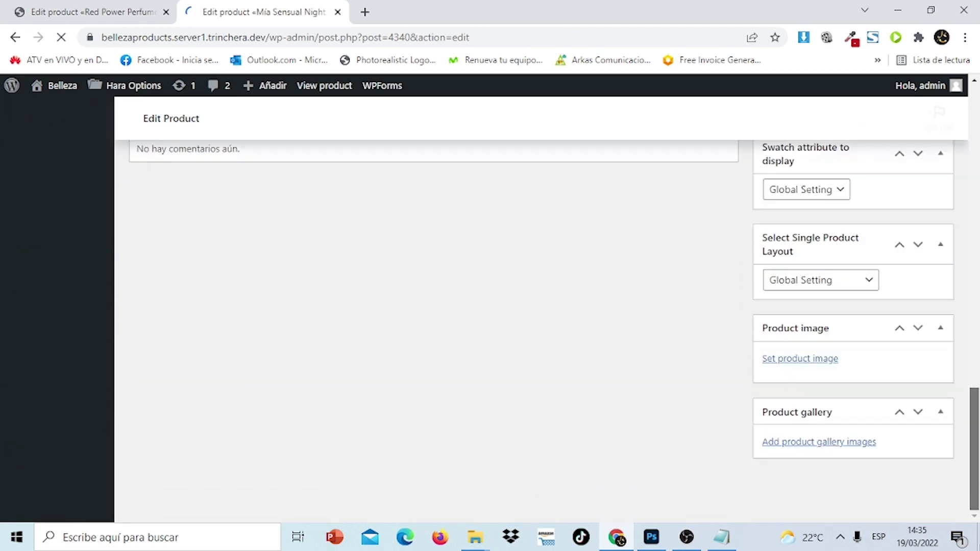
scroll(979, 383, "down", 8)
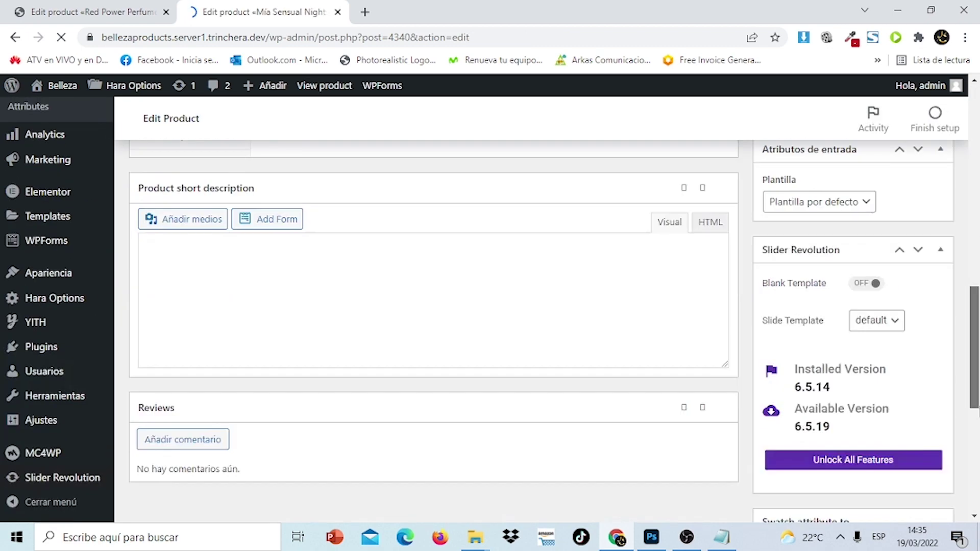
left_click(800, 360)
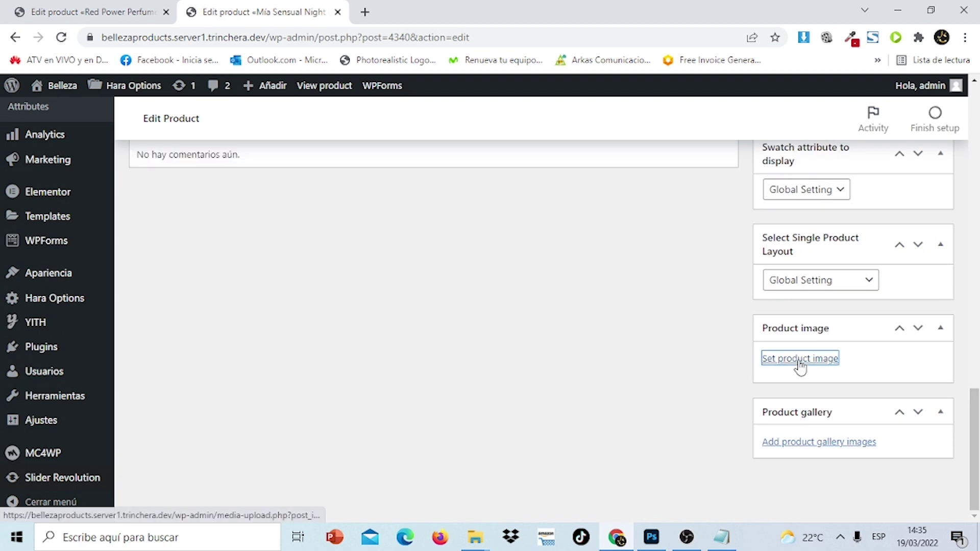
left_click(59, 145)
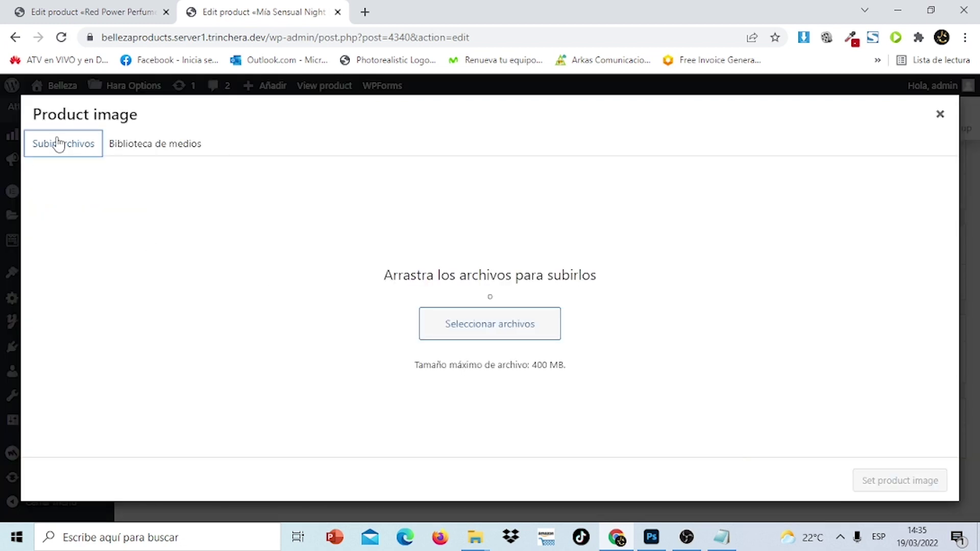
left_click(530, 321)
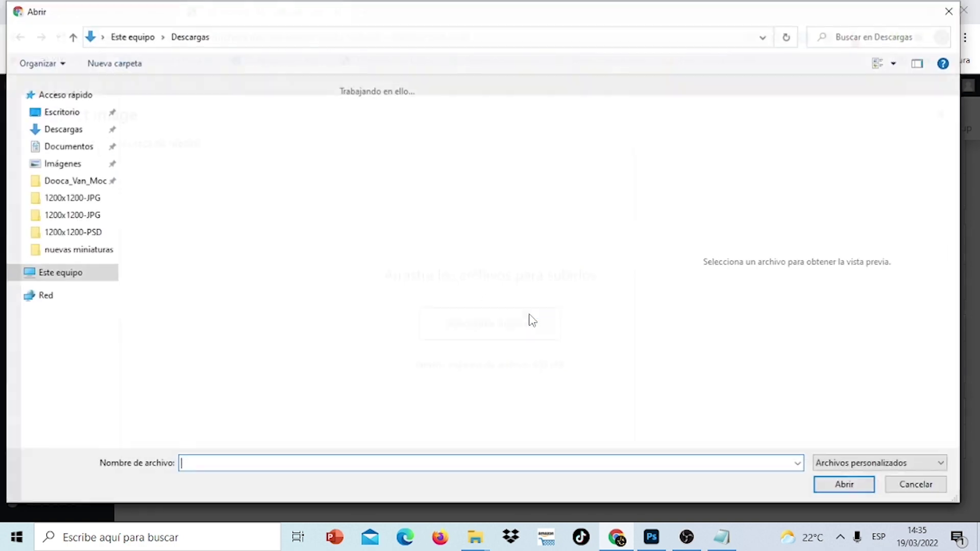
left_click(376, 124)
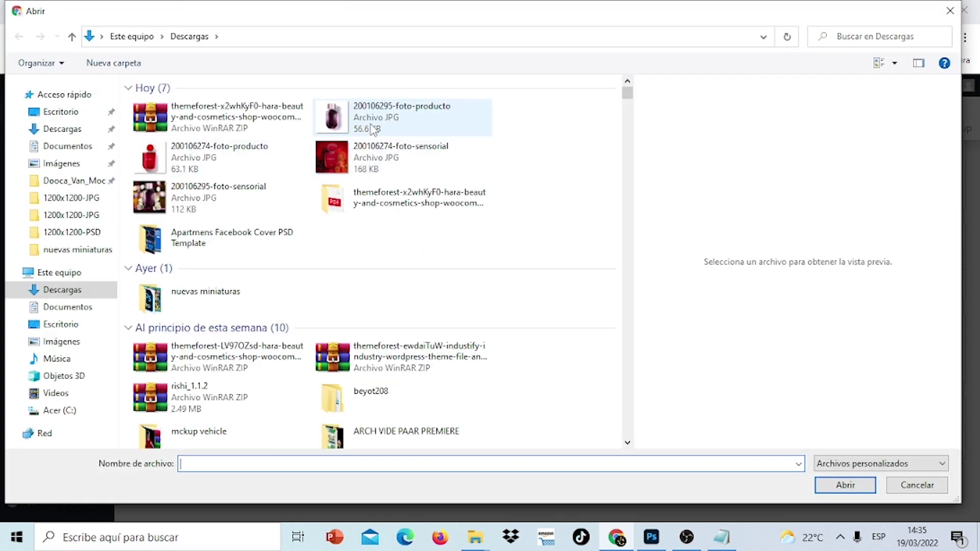
left_click(850, 486)
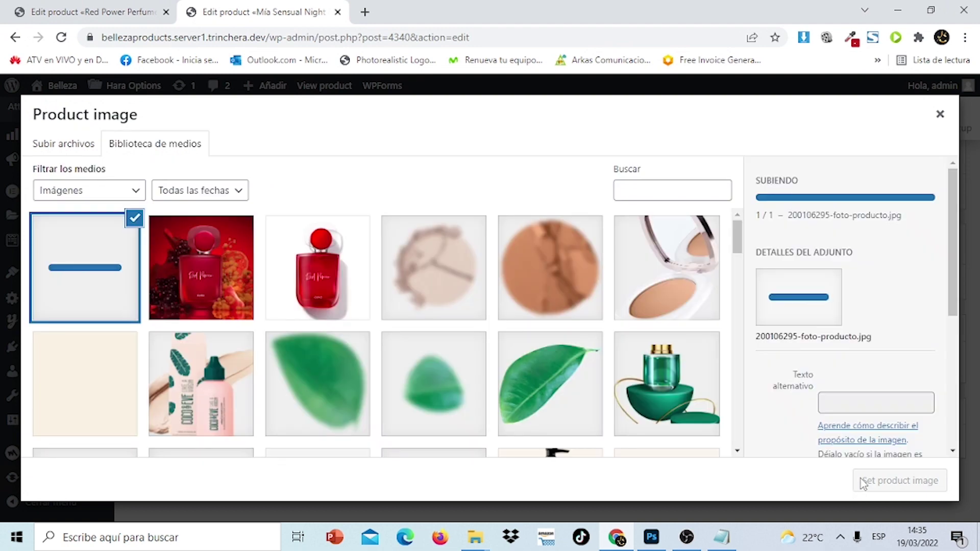
left_click(885, 482)
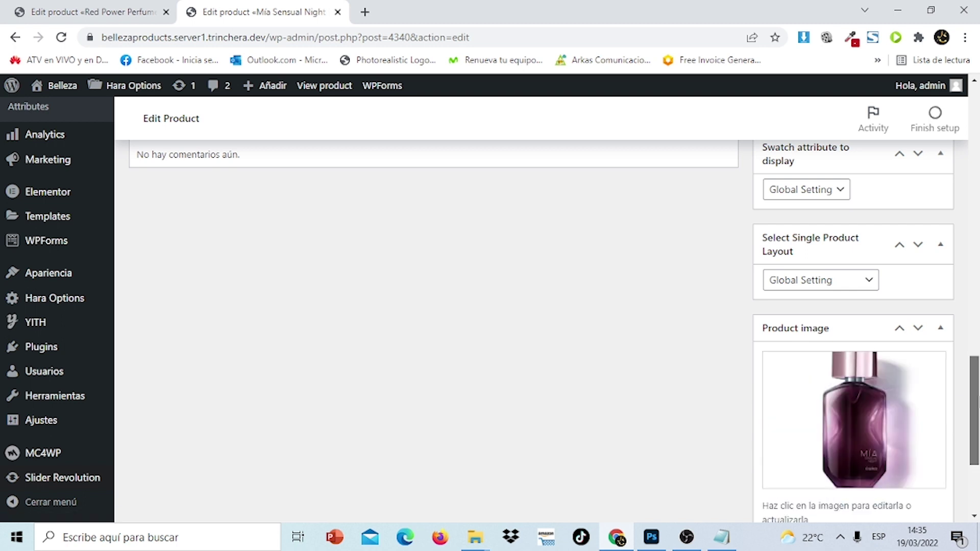
Upload 200106295-foto-sensorial from Descargas and add it to the product gallery.
scroll(850, 459, "down", 3)
left_click(849, 454)
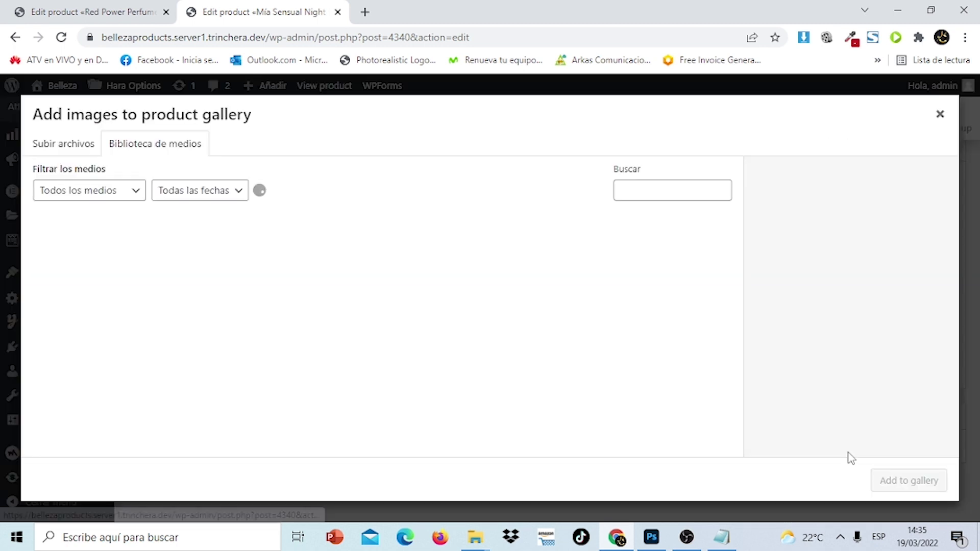
left_click(76, 141)
left_click(516, 323)
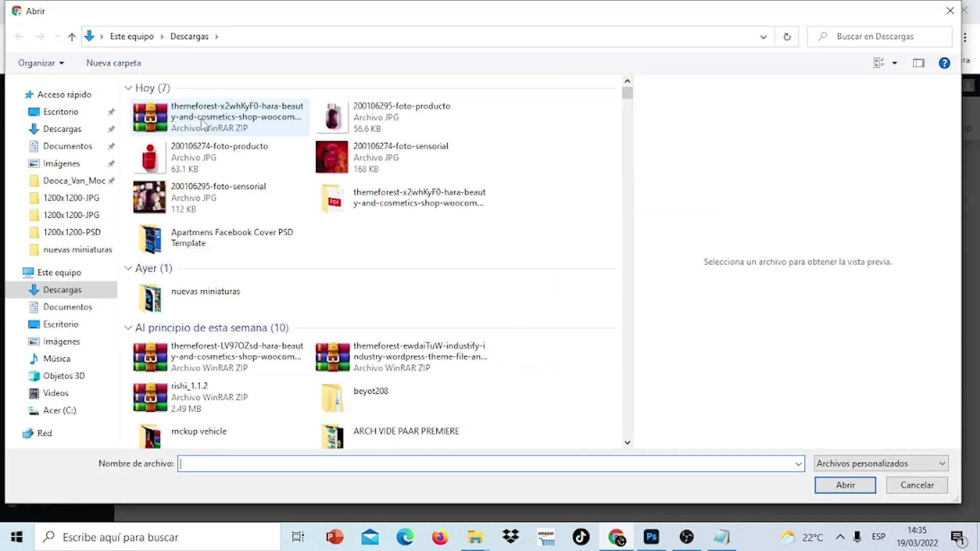
left_click(218, 188)
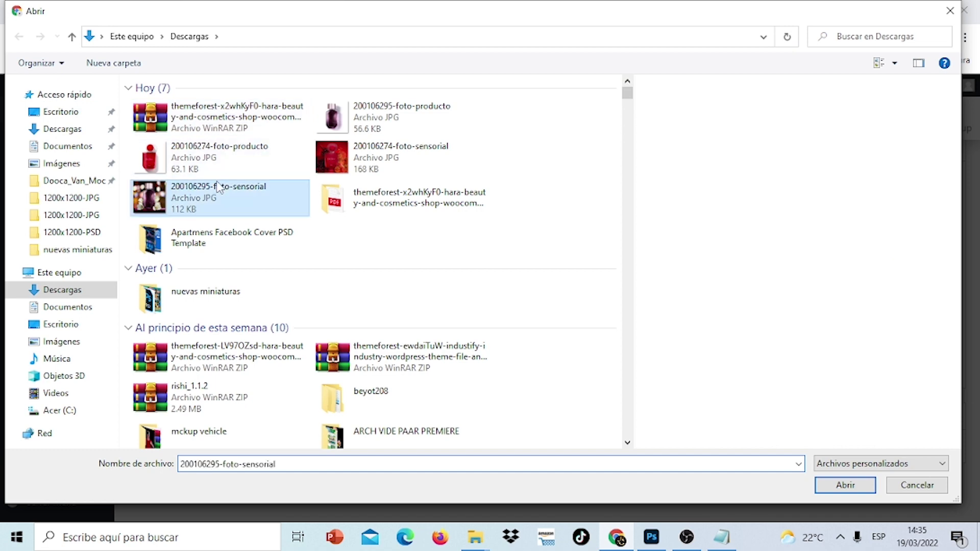
left_click(837, 484)
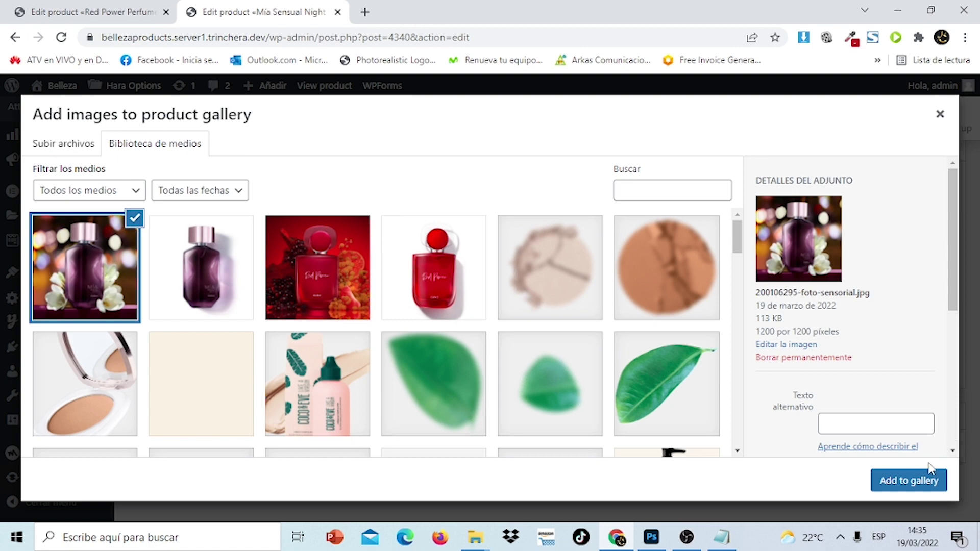
left_click(917, 482)
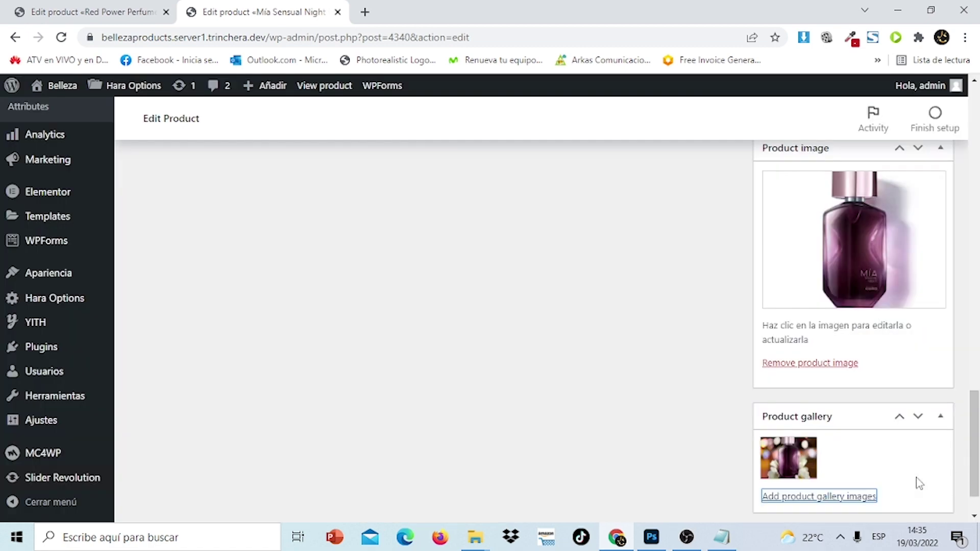
Look through the available product categories without changing the selection and update the product to save its image and gallery.
left_click_drag(975, 449, 975, 146)
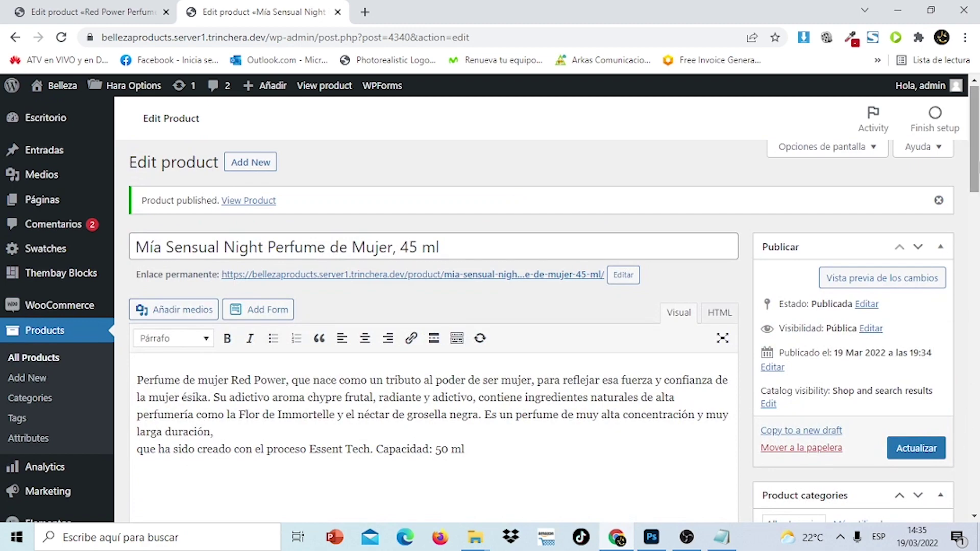
left_click(973, 416)
left_click_drag(976, 439, 968, 197)
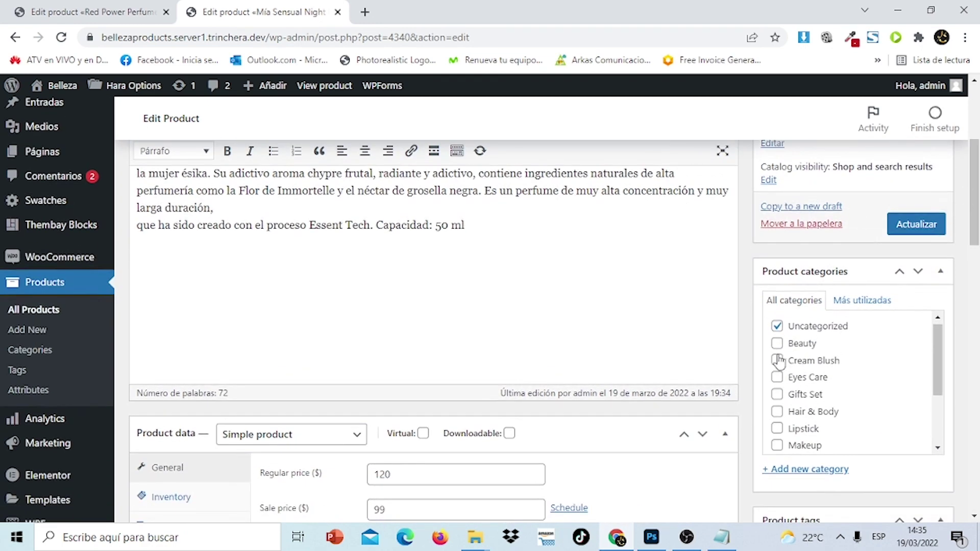
scroll(937, 347, "down", 3)
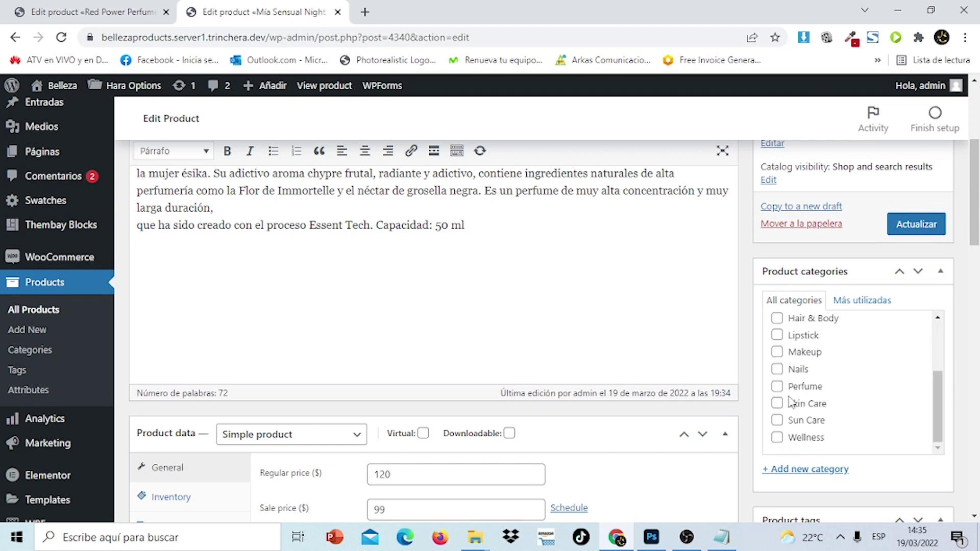
left_click(929, 230)
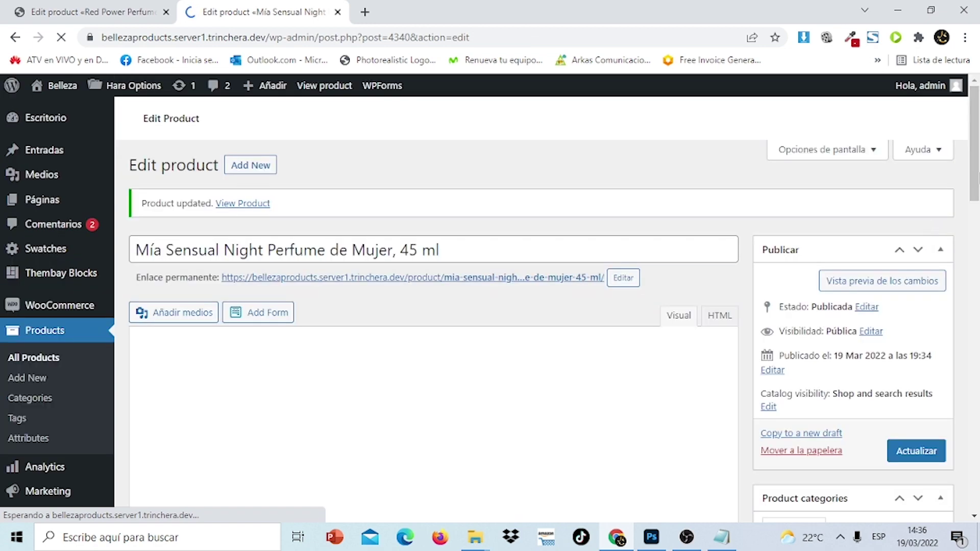
scroll(977, 181, "down", 15)
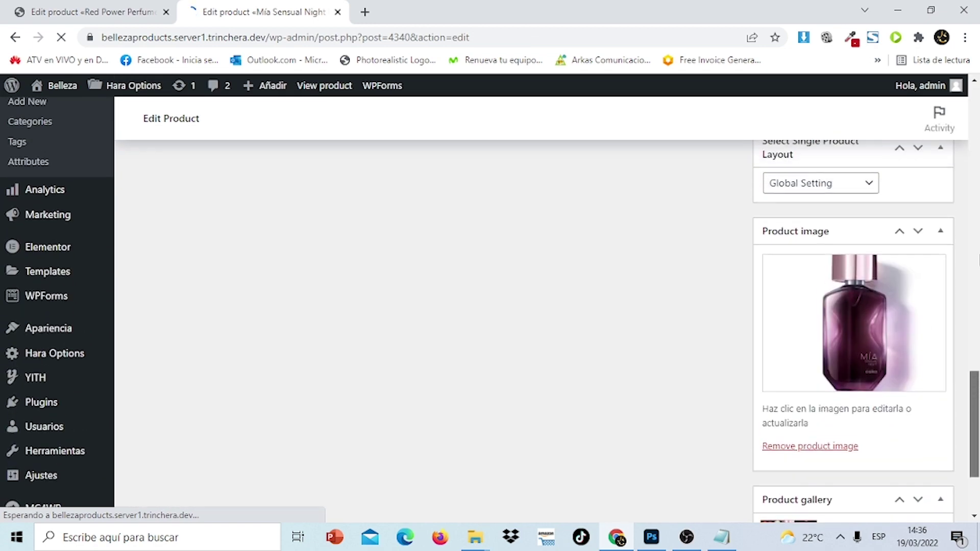
scroll(978, 260, "up", 10)
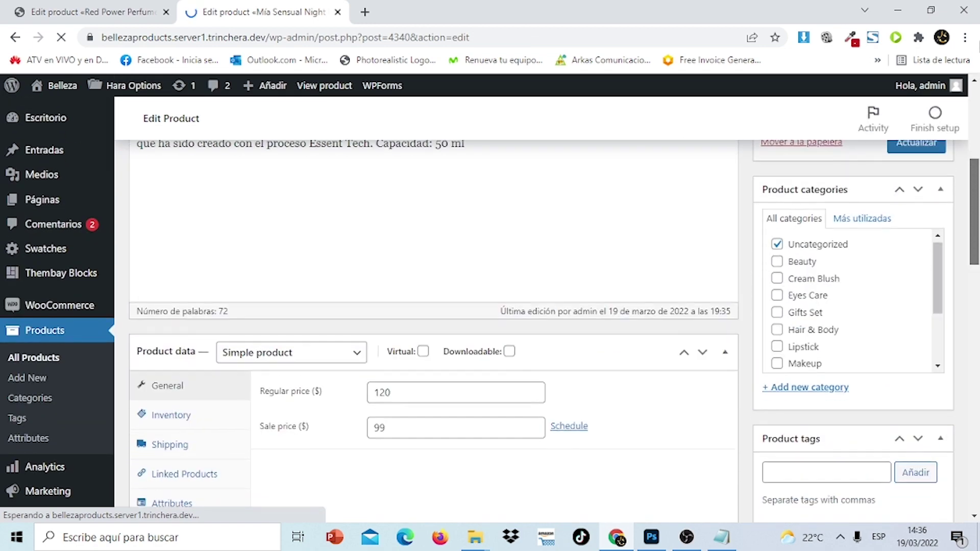
scroll(490, 306, "up", 1)
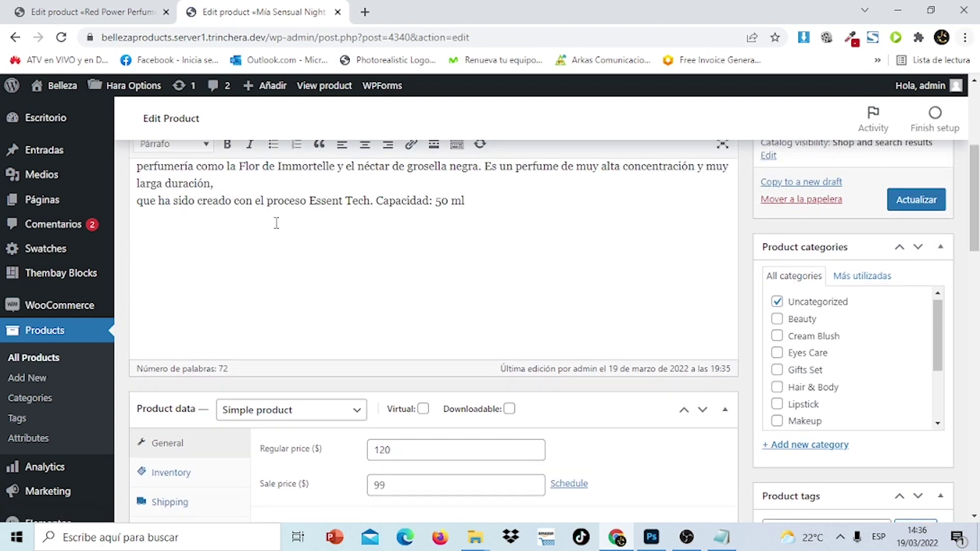
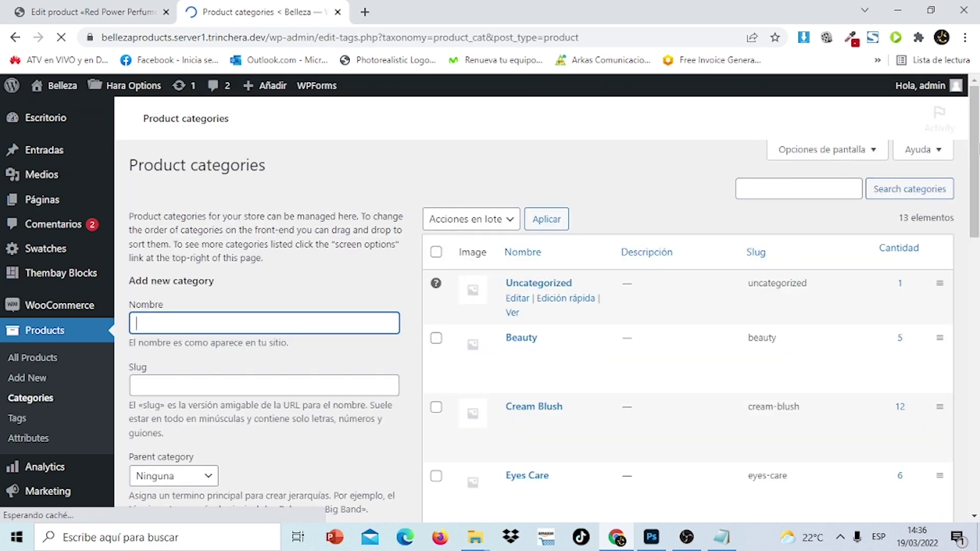
scroll(541, 306, "down", 12)
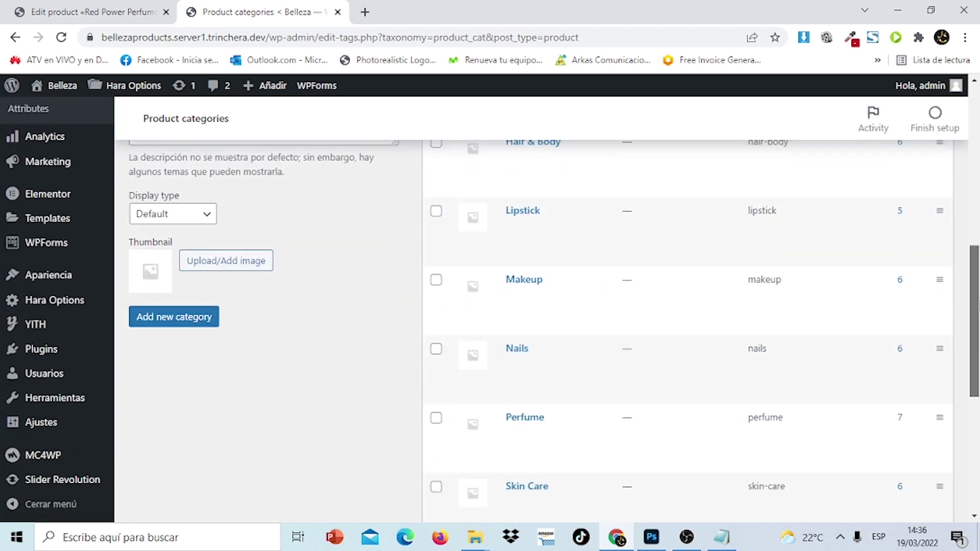
left_click(517, 302)
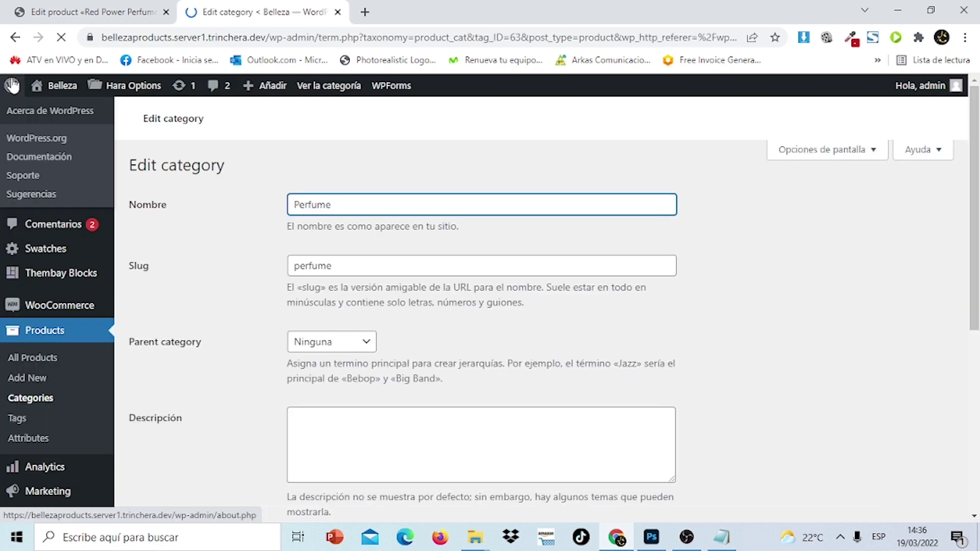
left_click(15, 37)
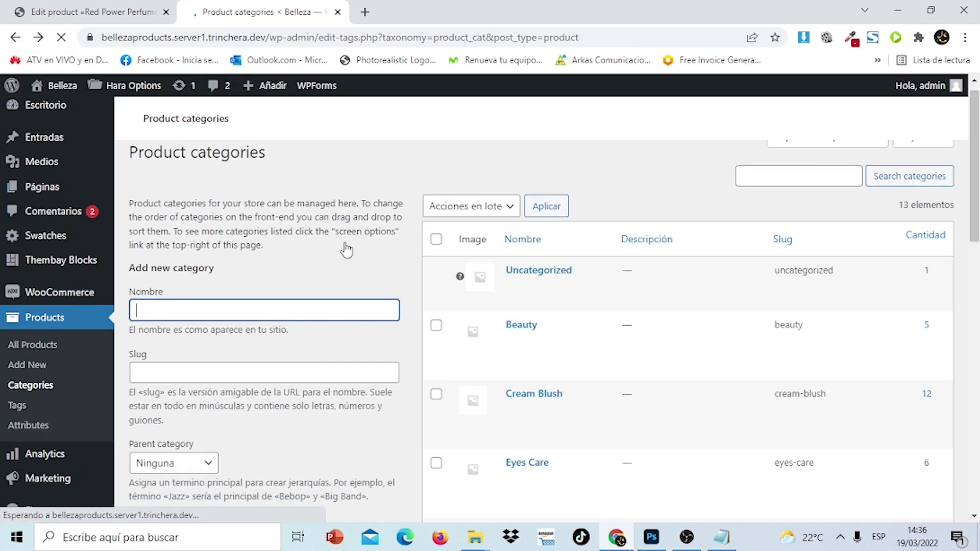
Rename the Makeup product category to Maquillaje, update it and return to the product category list.
scroll(627, 403, "down", 7)
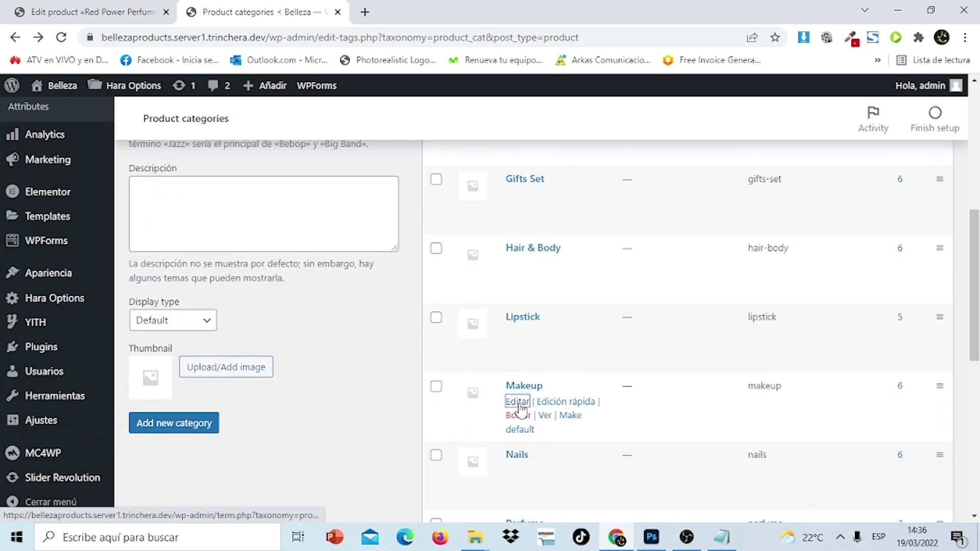
left_click(518, 402)
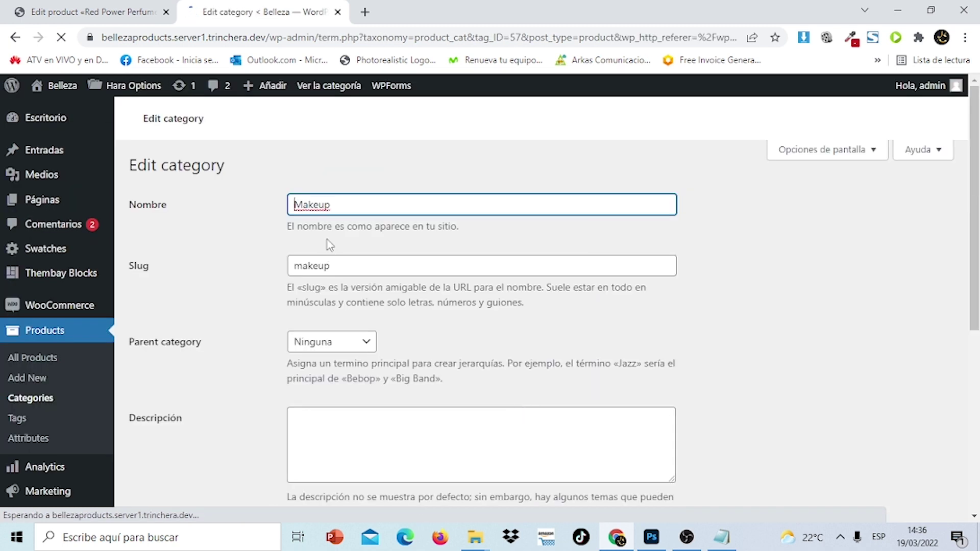
left_click_drag(331, 205, 310, 203)
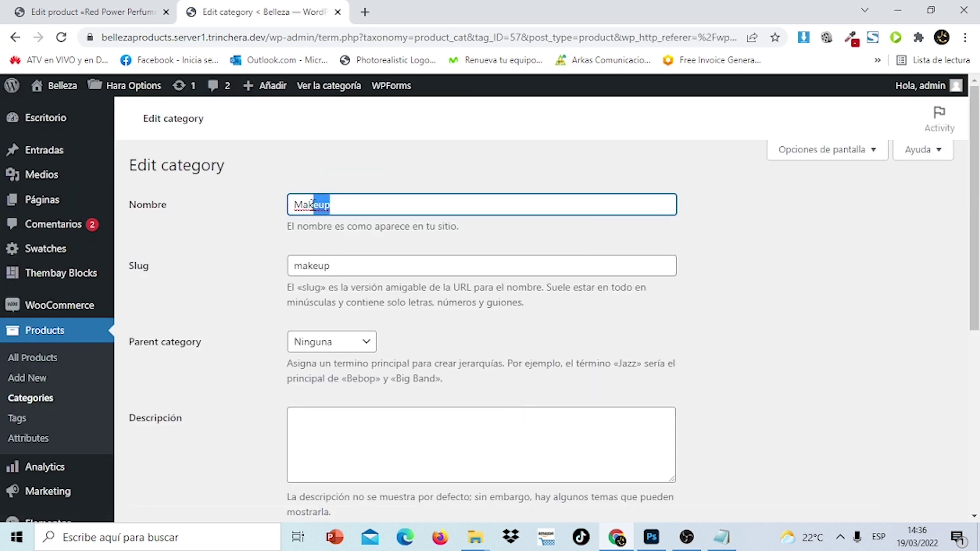
type("quillaj")
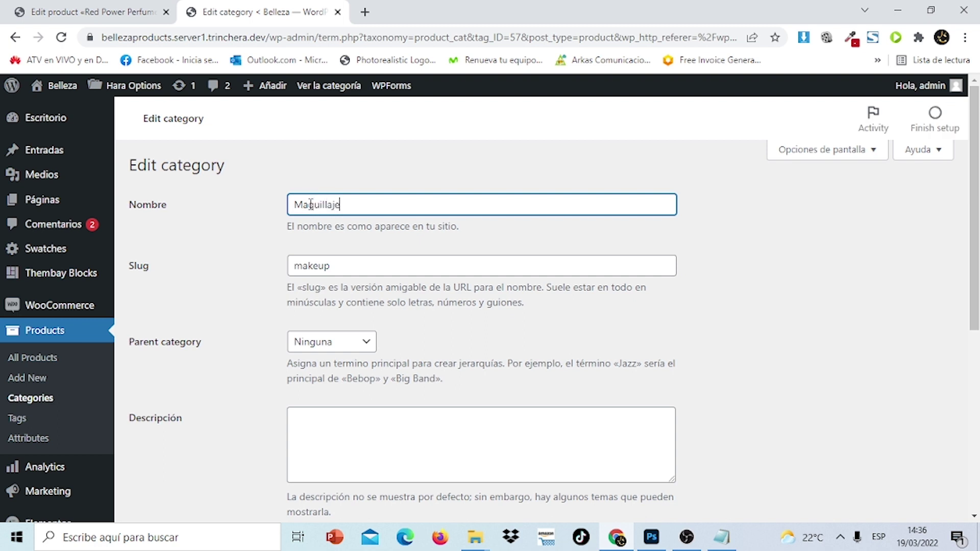
scroll(977, 204, "down", 4)
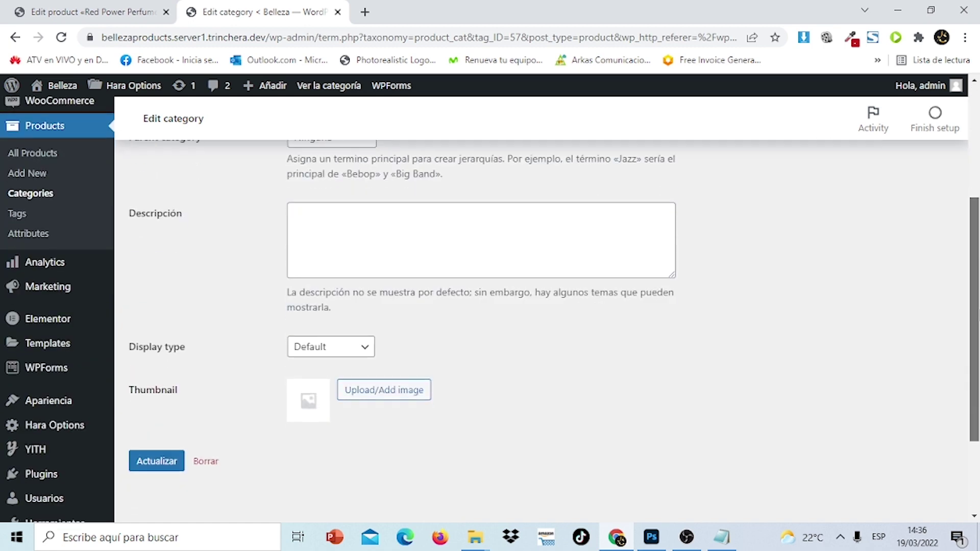
left_click(146, 467)
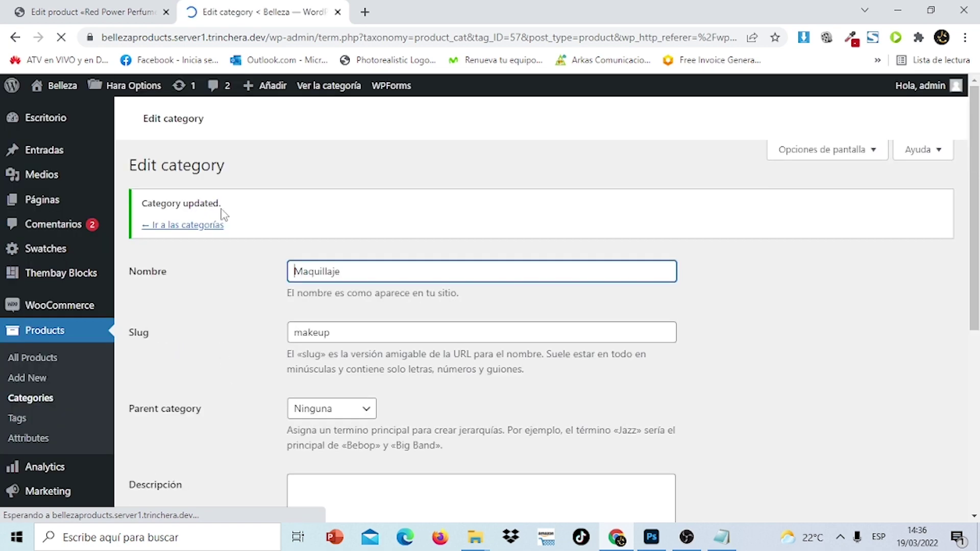
left_click(198, 225)
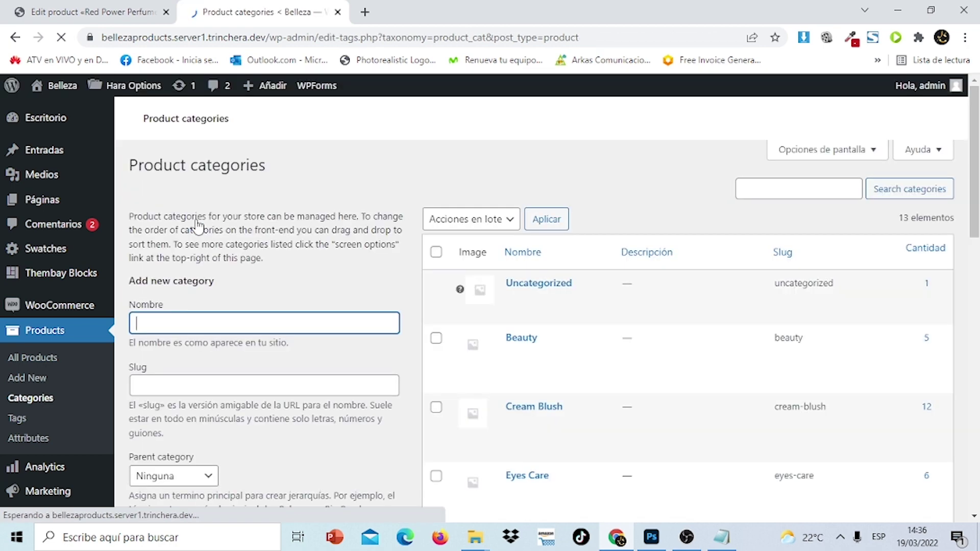
scroll(555, 330, "down", 9)
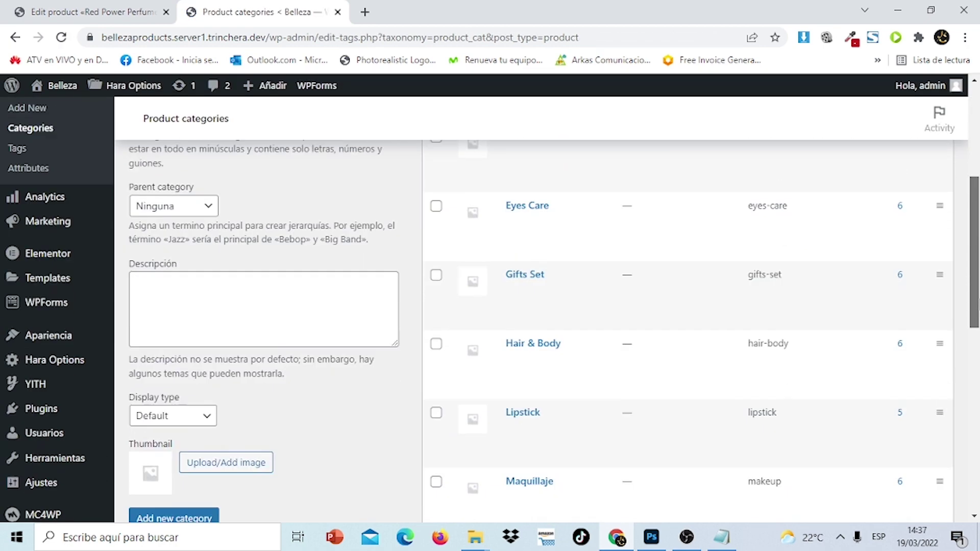
scroll(555, 330, "down", 4)
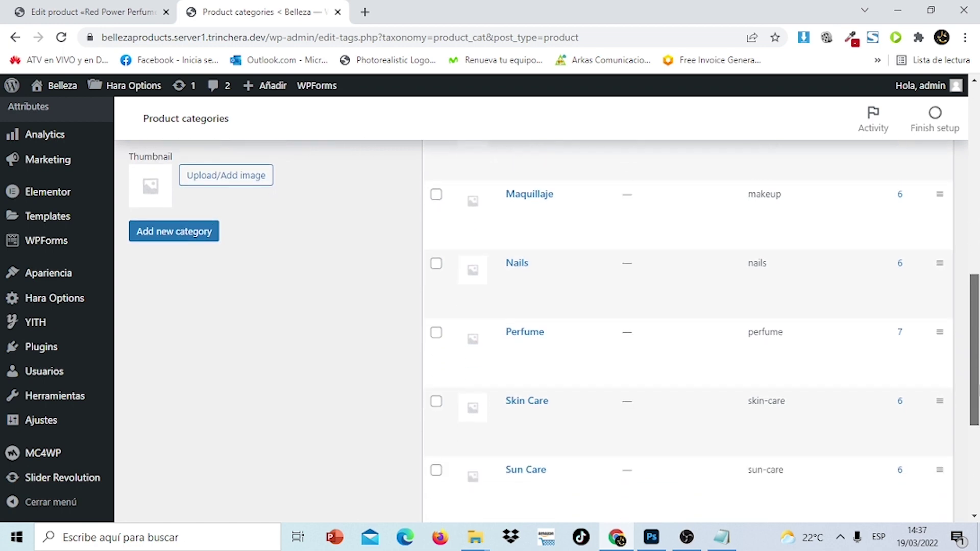
Enable direct bank transfer, check payments and cash on delivery in the WooCommerce payment settings and save the changes.
left_click_drag(978, 393, 976, 161)
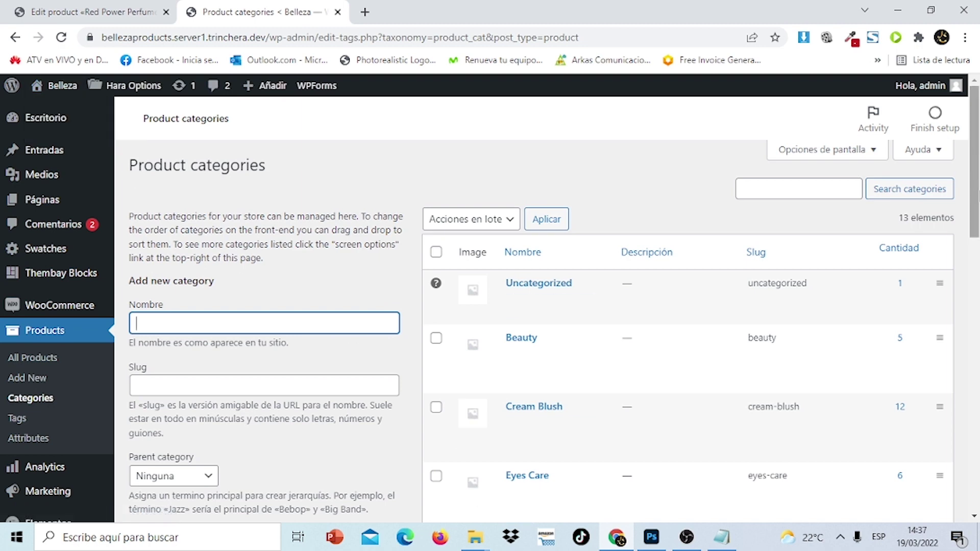
scroll(978, 196, "down", 2)
mouse_move(76, 201)
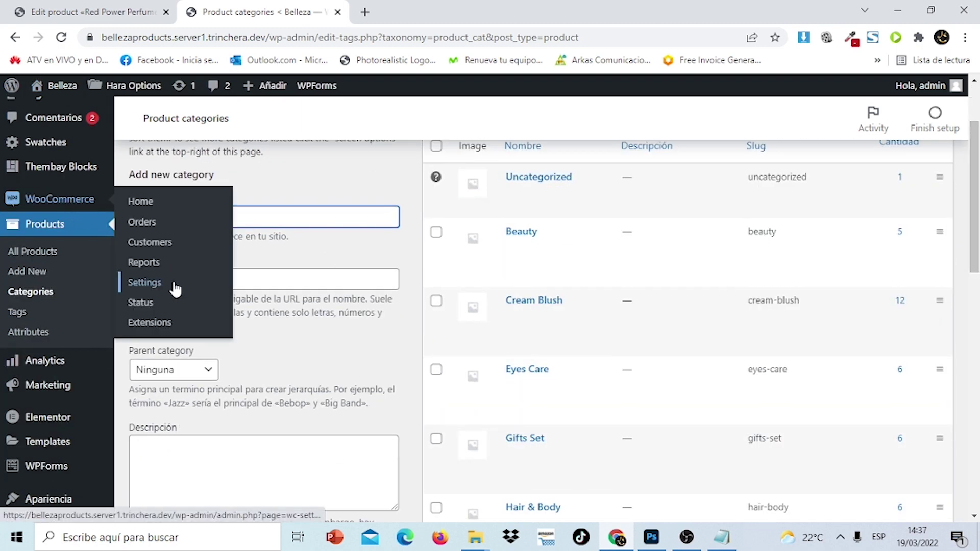
left_click(145, 286)
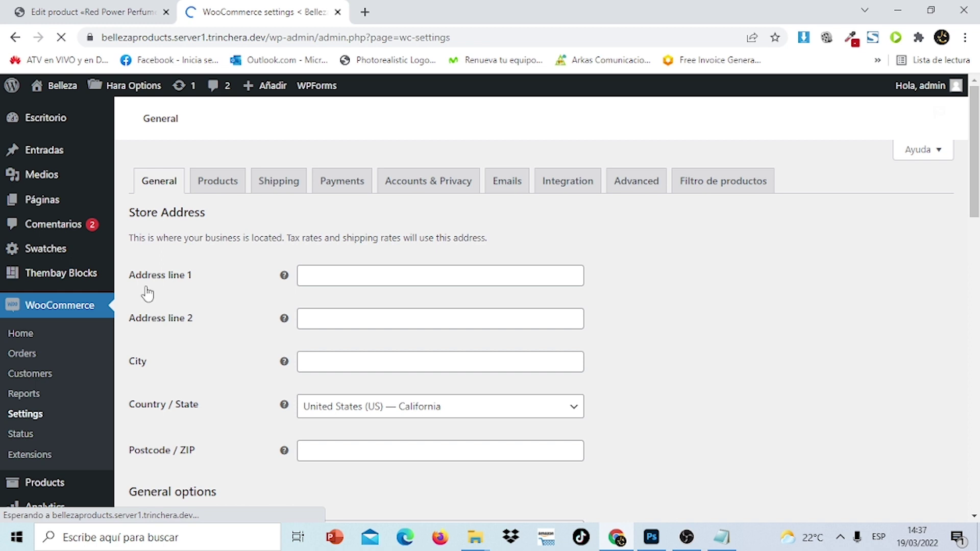
left_click(366, 182)
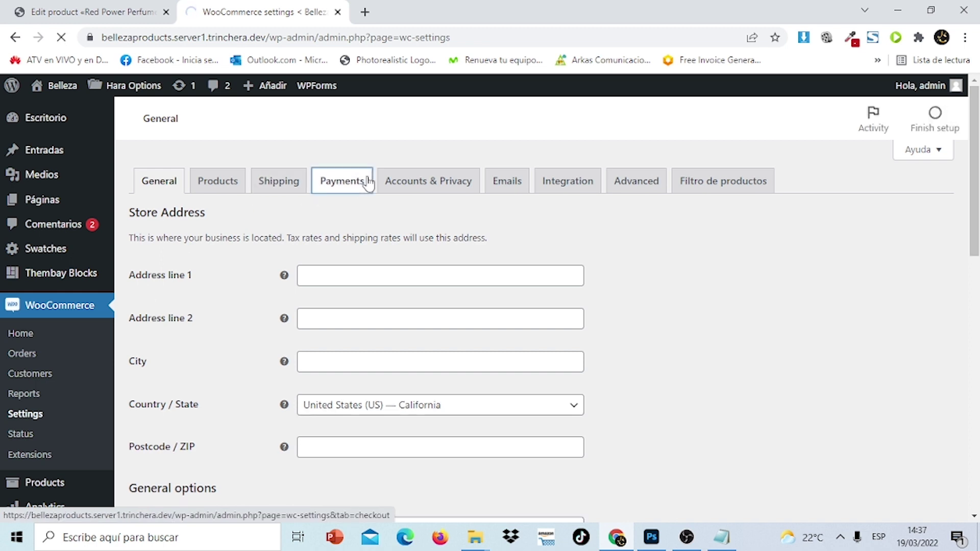
left_click(367, 182)
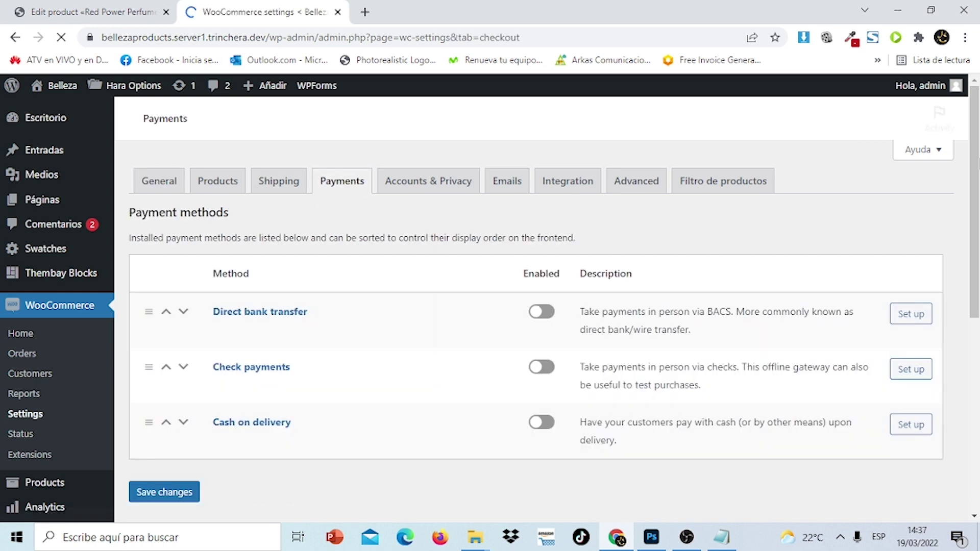
scroll(974, 173, "down", 1)
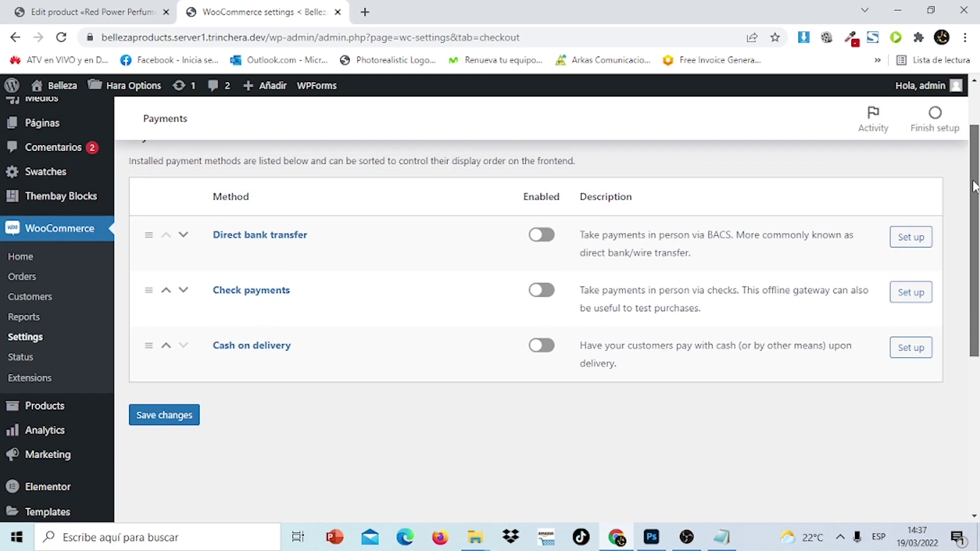
left_click(553, 297)
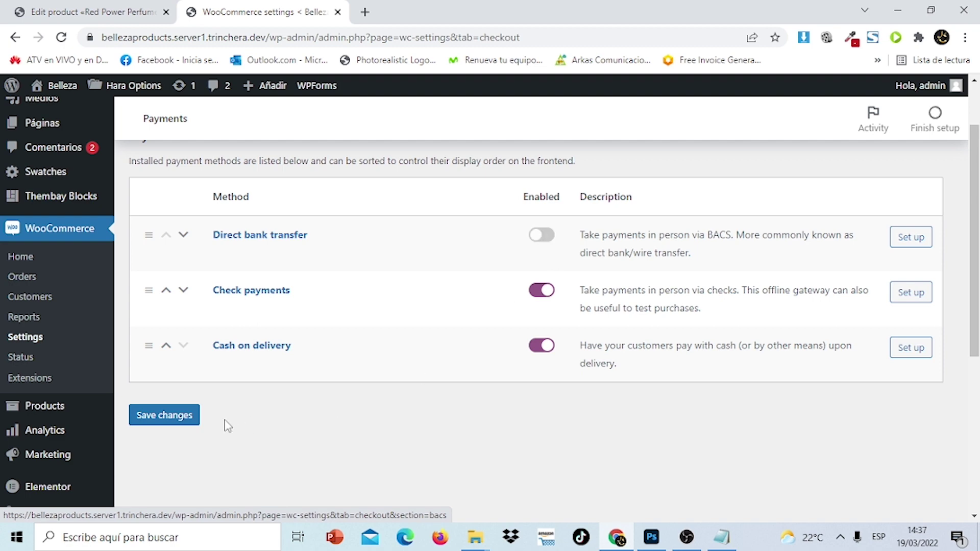
left_click(177, 423)
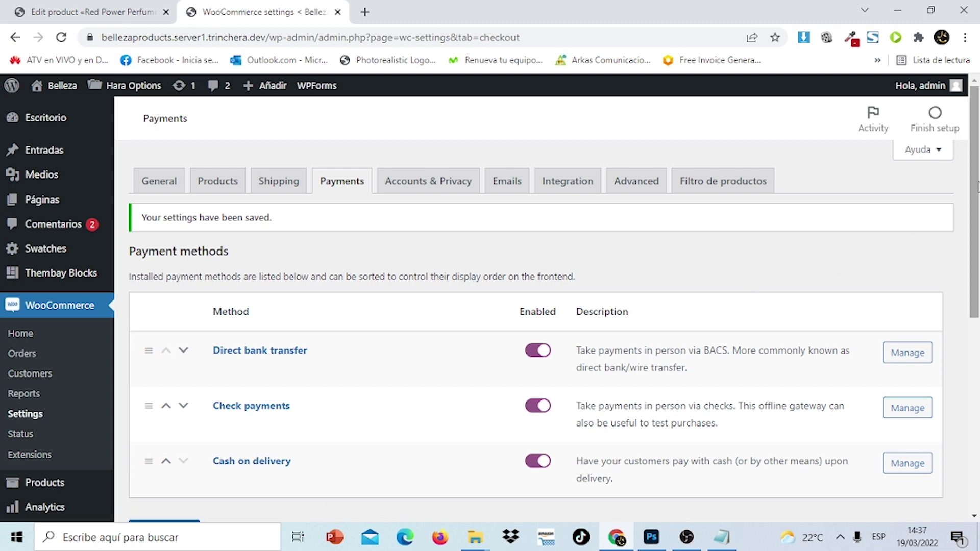
mouse_move(973, 190)
left_mouse_down()
mouse_move(978, 366)
mouse_move(976, 175)
left_mouse_up()
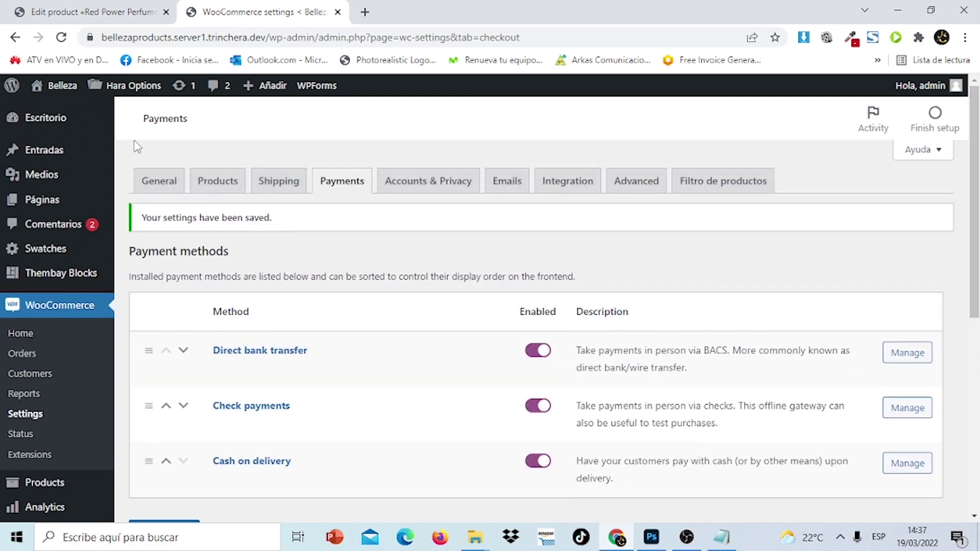
Visit the Belleza storefront and look through its home page, including the Best Selling products and treatment sections.
mouse_move(69, 86)
left_click(68, 115)
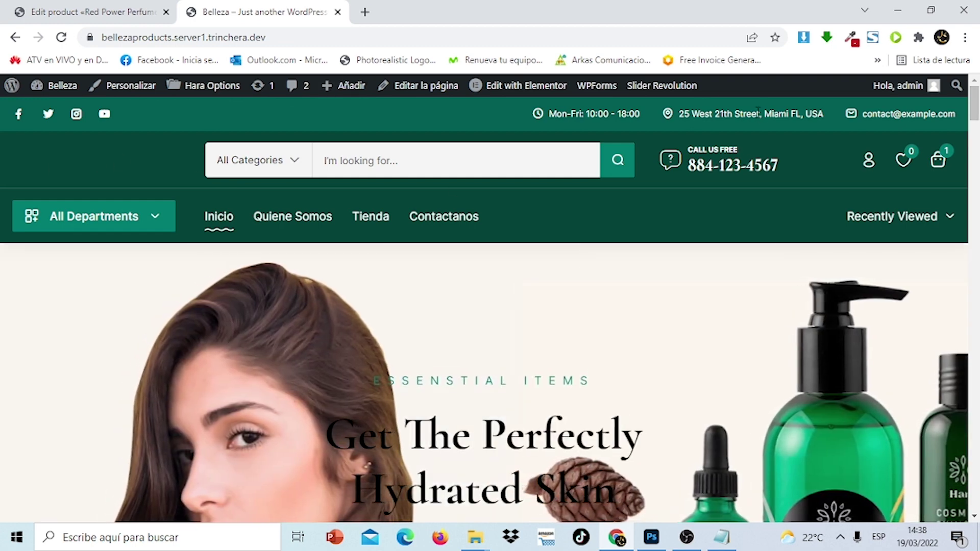
scroll(99, 163, "down", 10)
scroll(490, 307, "down", 15)
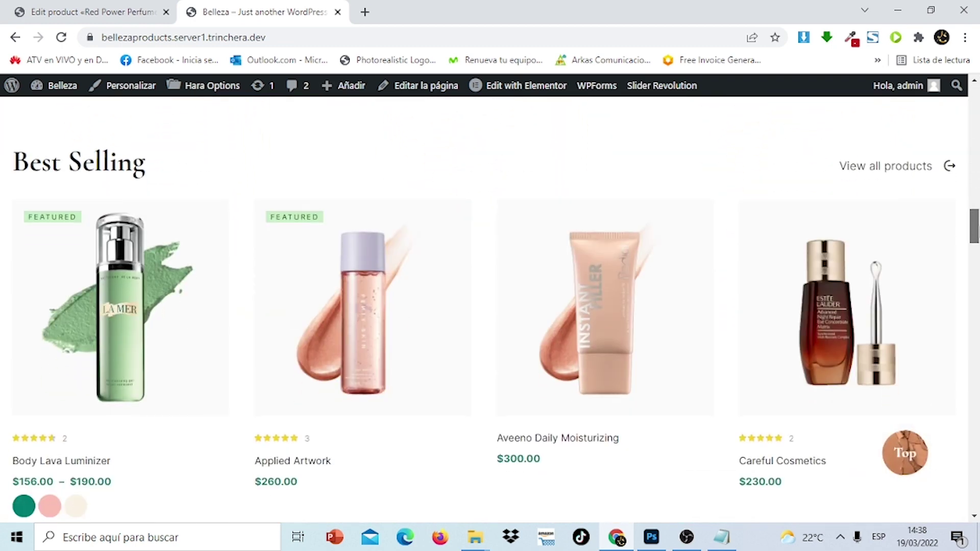
scroll(490, 306, "down", 15)
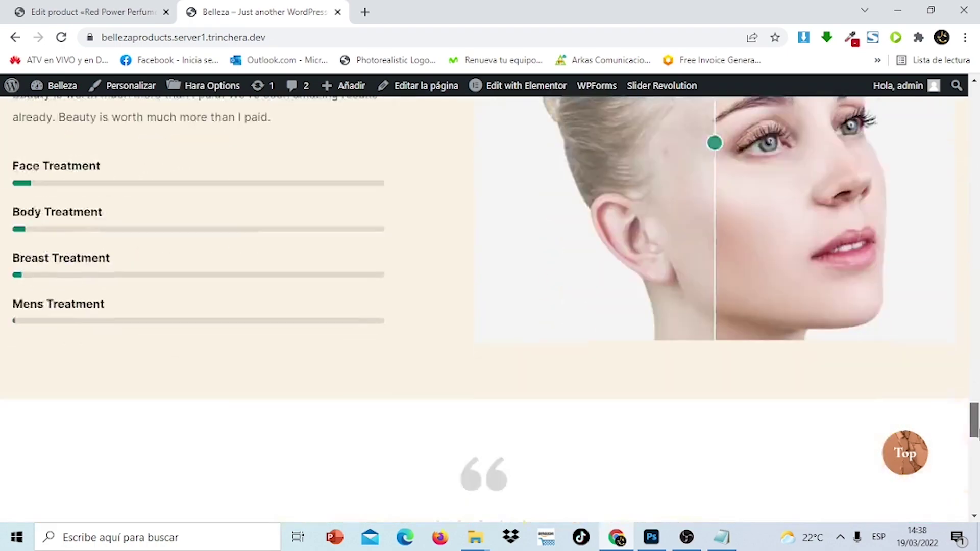
left_click_drag(972, 420, 959, 95)
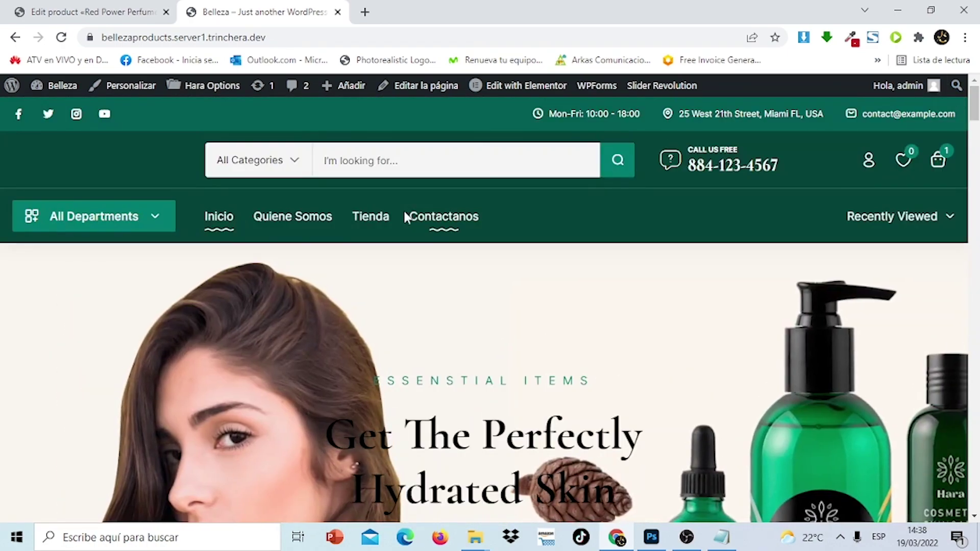
Open the Tienda page and filter the products by the Perfume category to view the new perfumes.
left_click(376, 223)
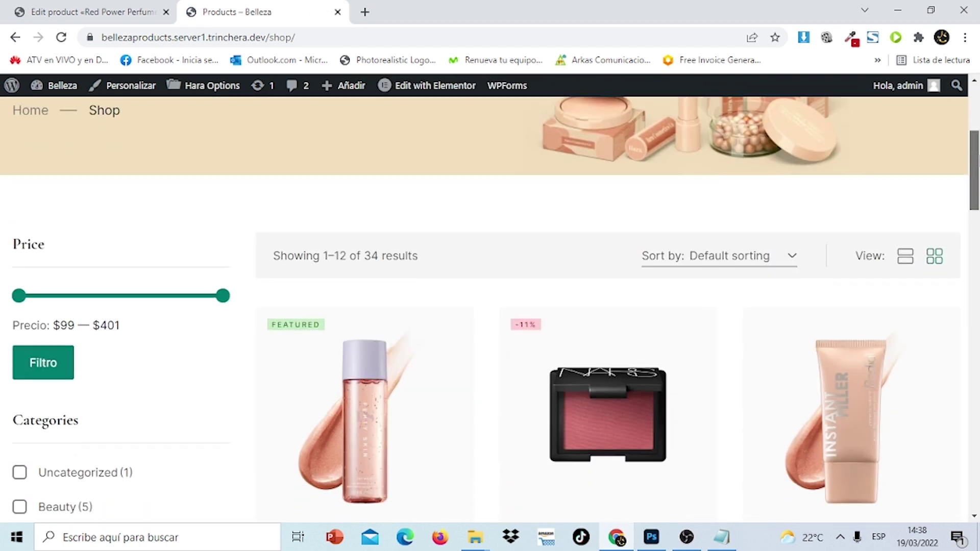
left_click_drag(974, 126, 975, 250)
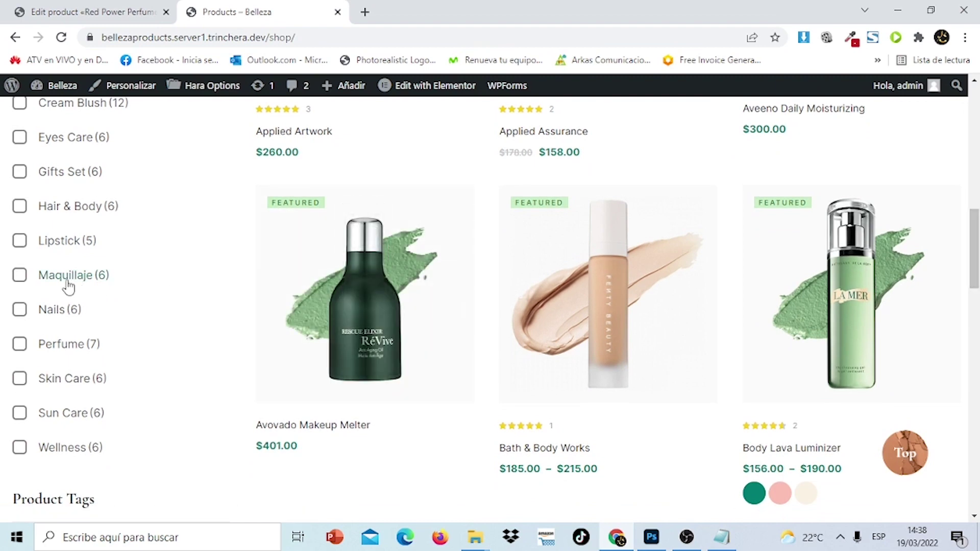
left_click(20, 345)
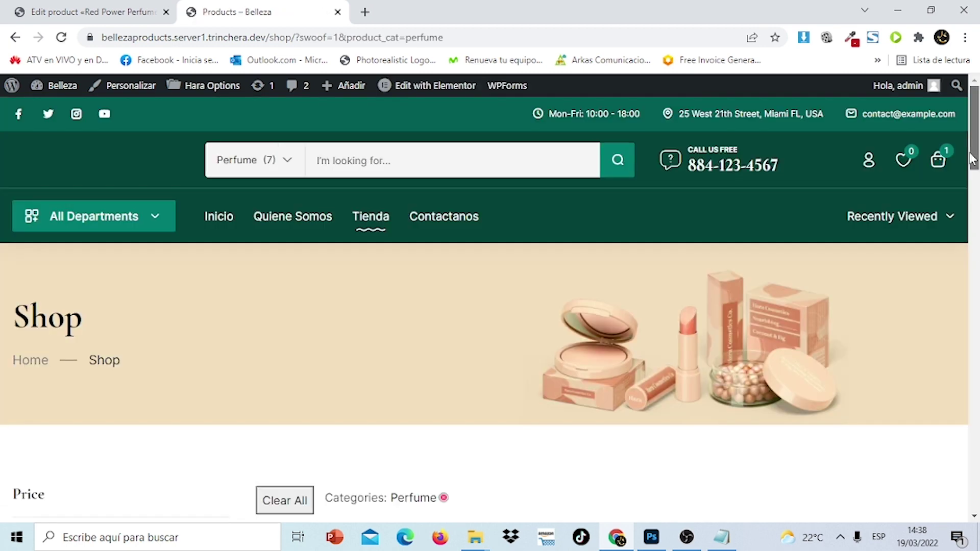
scroll(408, 327, "down", 8)
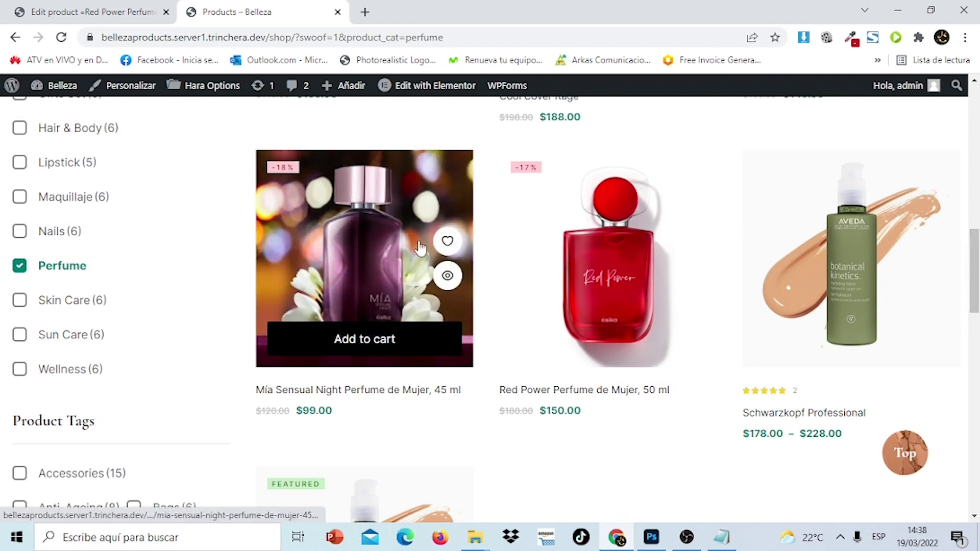
Add Mía Sensual Night Perfume de Mujer, 45 ml to the wishlist and check its quick view.
left_click(449, 244)
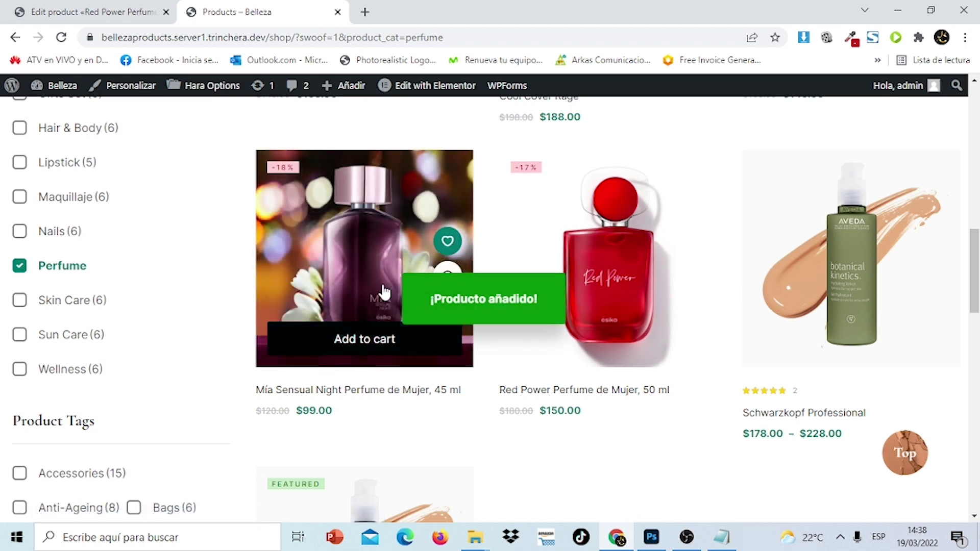
left_click(449, 277)
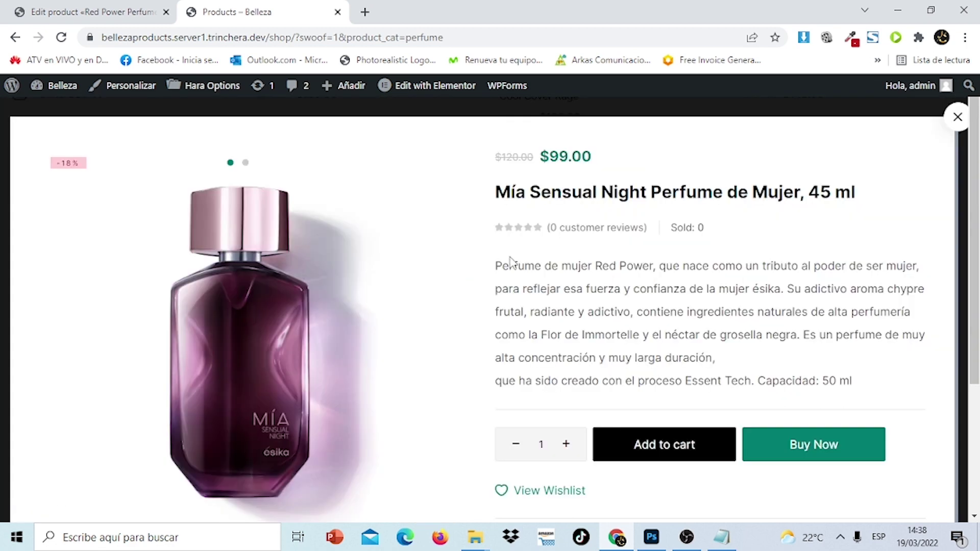
left_click(958, 119)
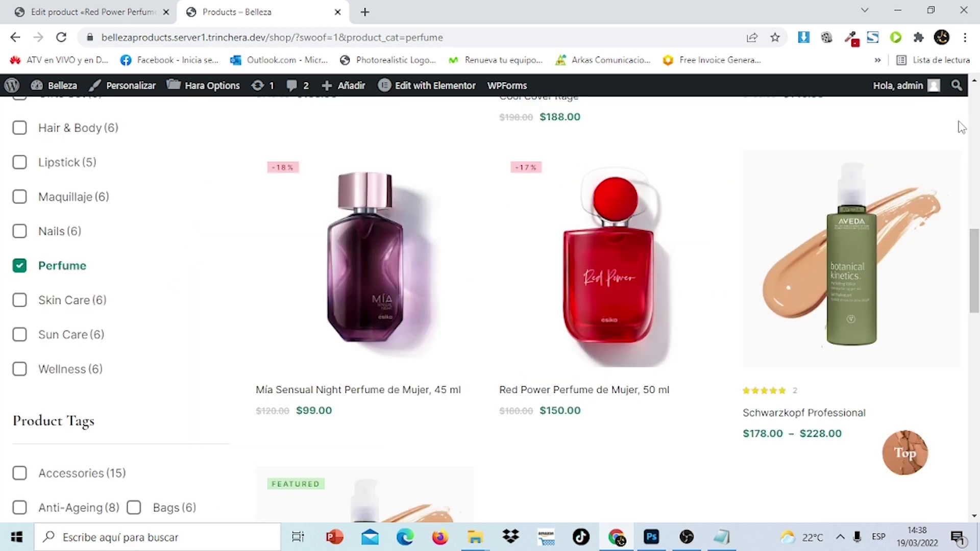
Open the Mía Sensual Night product page and examine its description and the enlarged second gallery image.
left_click(416, 393)
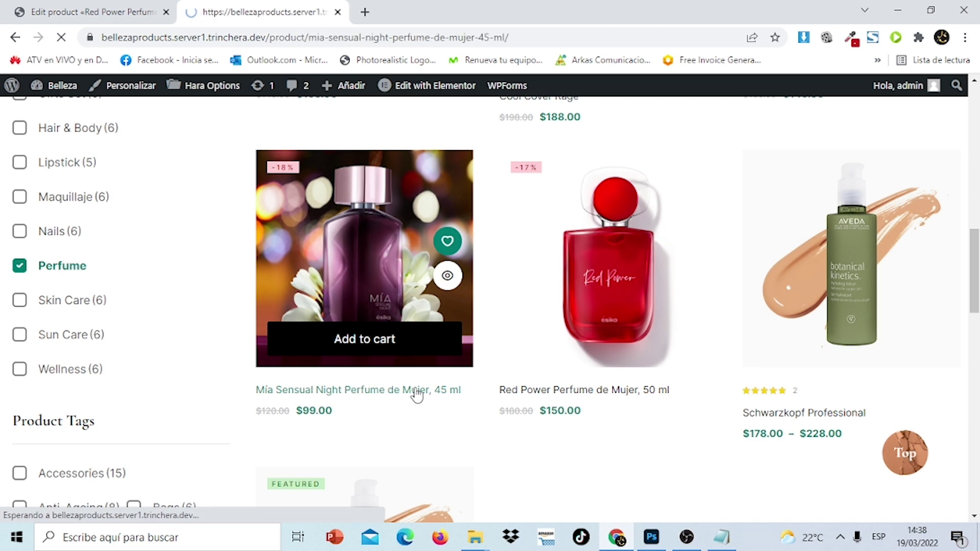
scroll(765, 230, "down", 4)
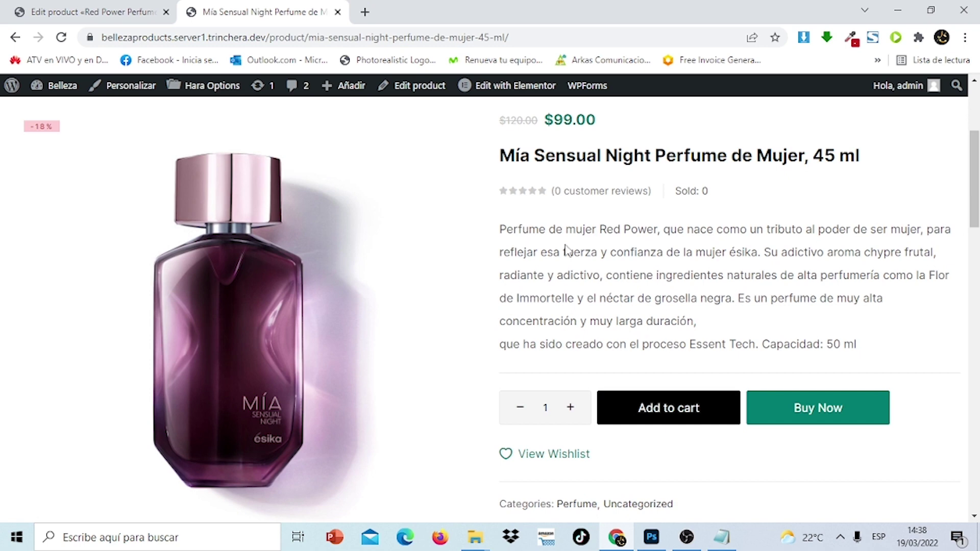
left_click_drag(973, 132, 974, 163)
left_click(214, 454)
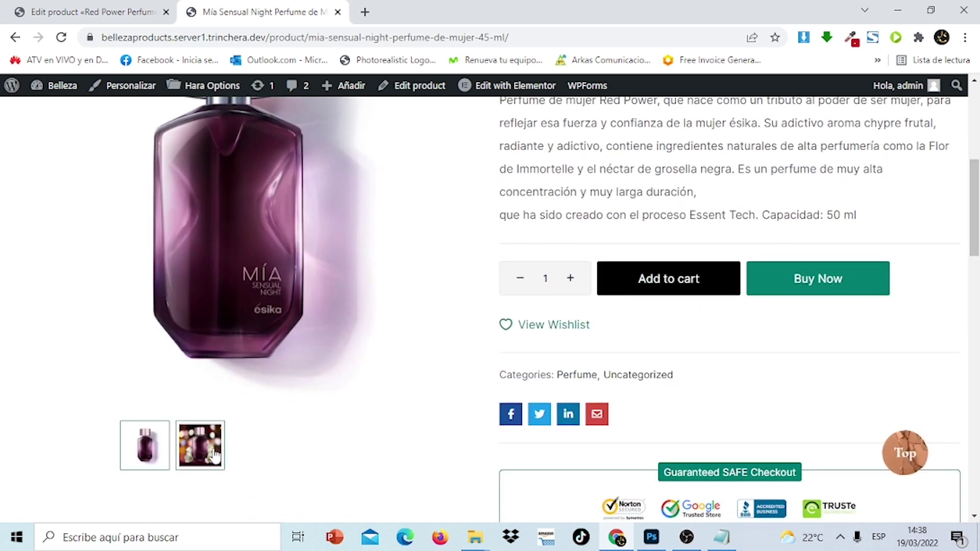
left_click(264, 254)
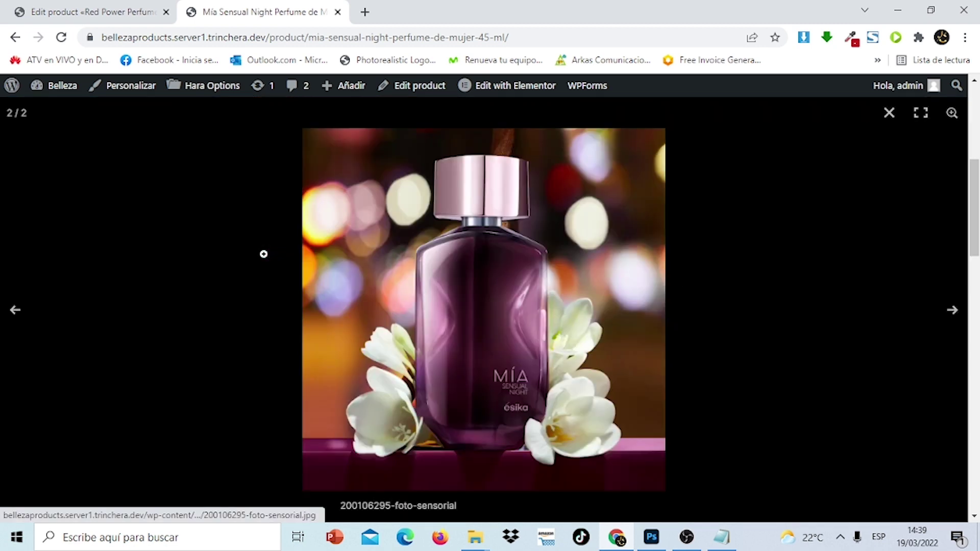
left_click(893, 114)
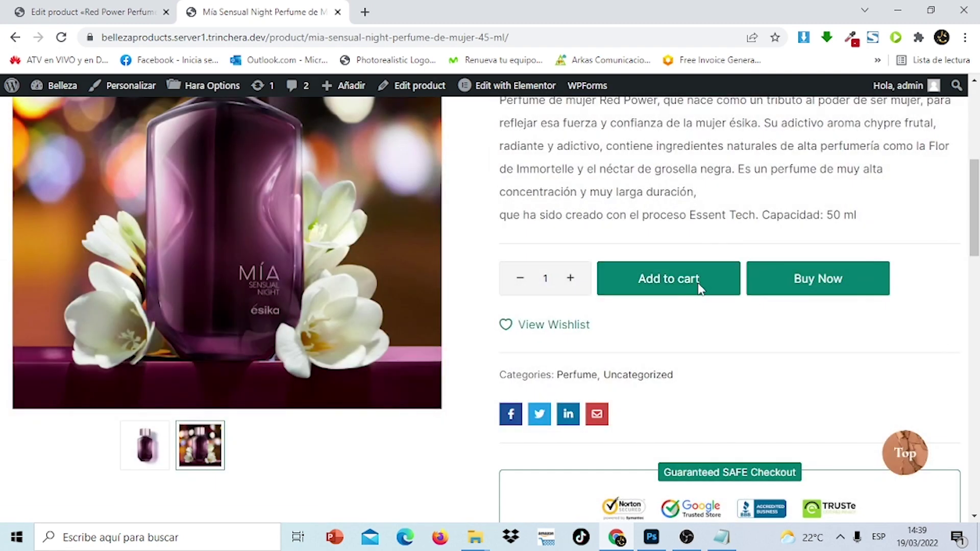
Add one Mía Sensual Night perfume to the cart and proceed to checkout from the mini cart.
left_click(698, 289)
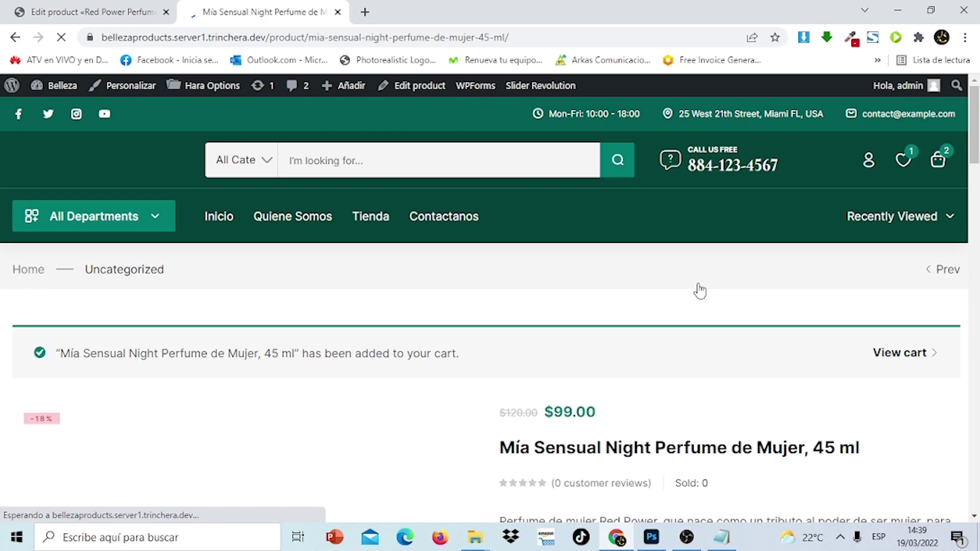
mouse_move(941, 231)
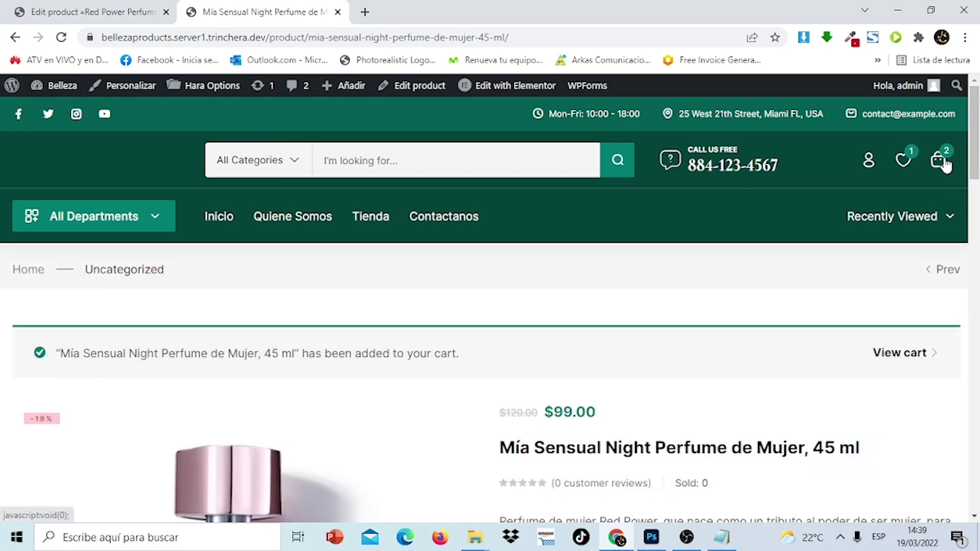
left_click_drag(973, 156, 975, 135)
mouse_move(943, 171)
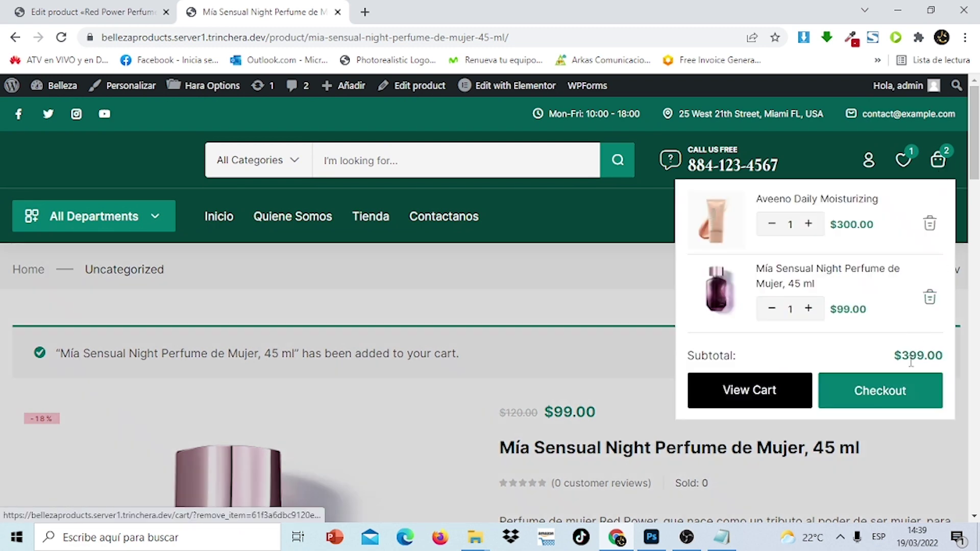
left_click(893, 394)
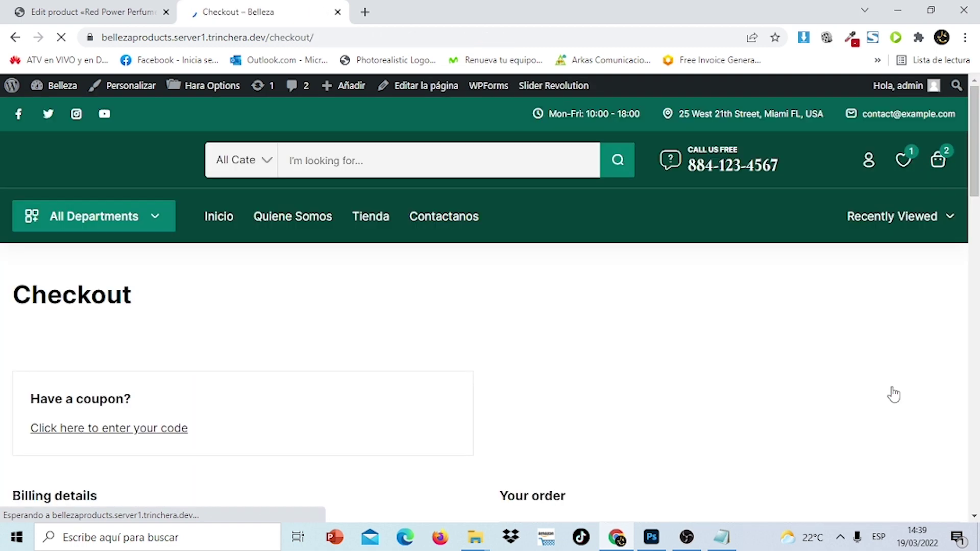
Review the checkout order and choose Cash on delivery as the payment method.
left_click_drag(978, 177, 979, 224)
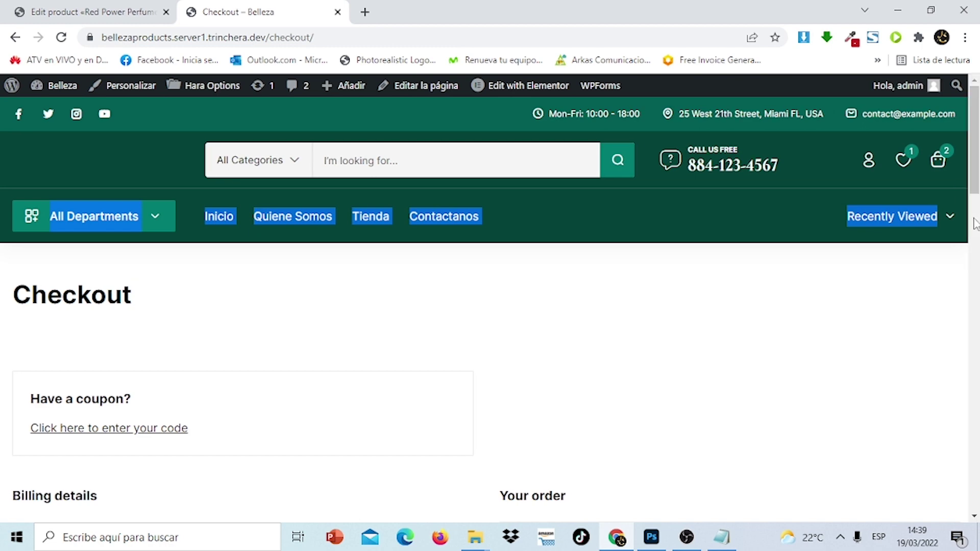
left_click(976, 225)
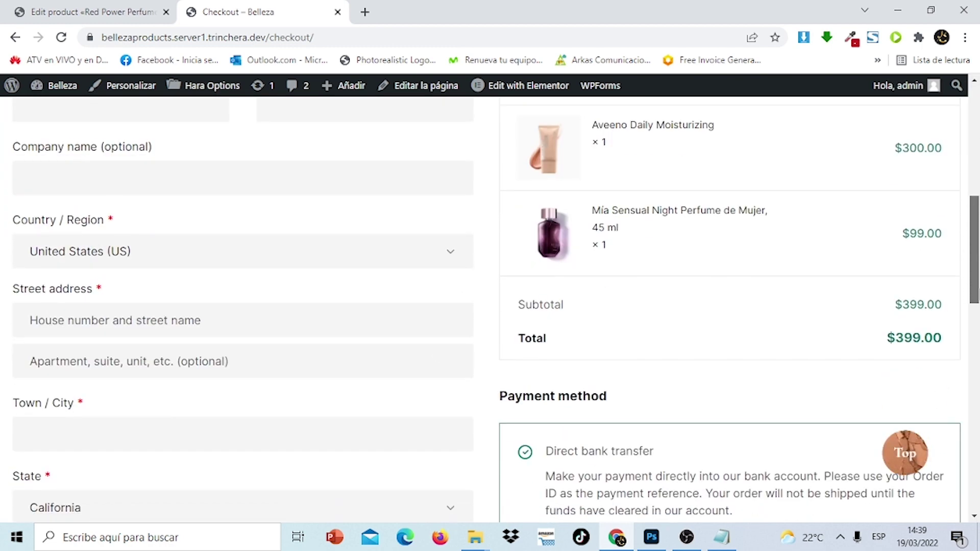
scroll(978, 293, "down", 4)
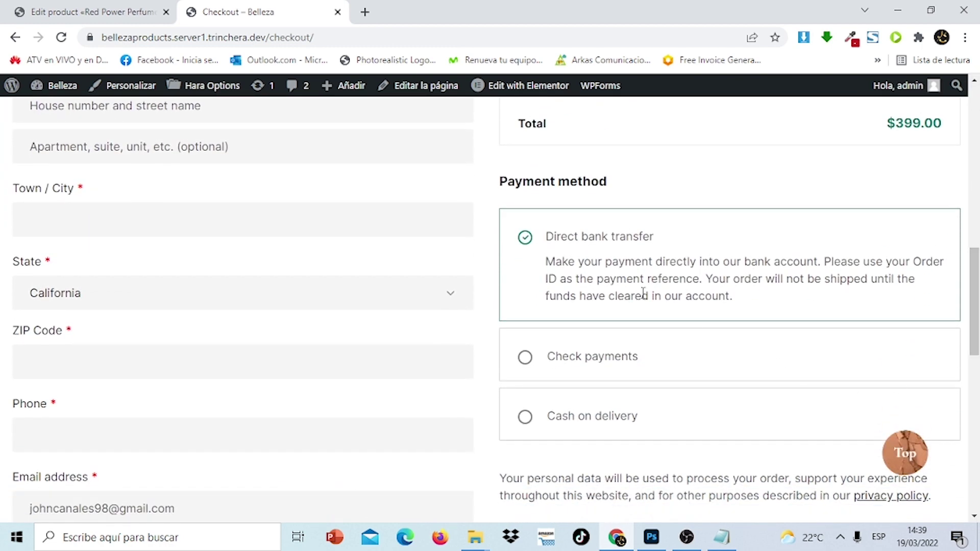
left_click(526, 418)
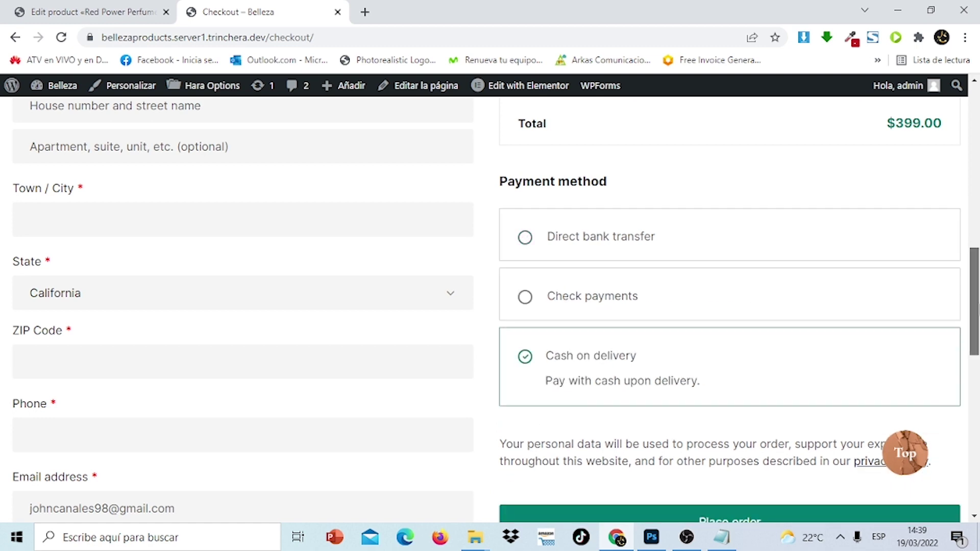
Fill in the checkout billing details with the first saved address suggested for the first name.
scroll(500, 374, "up", 6)
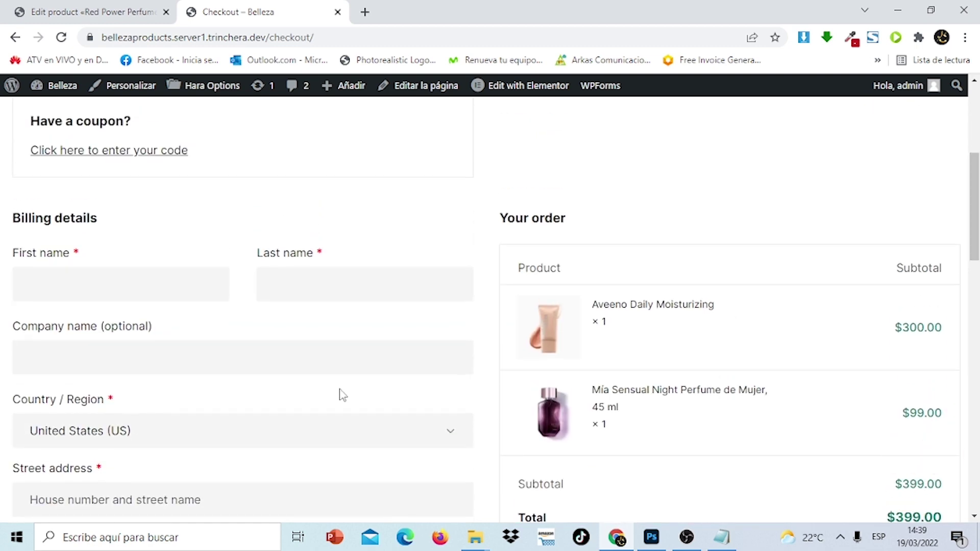
left_click(152, 286)
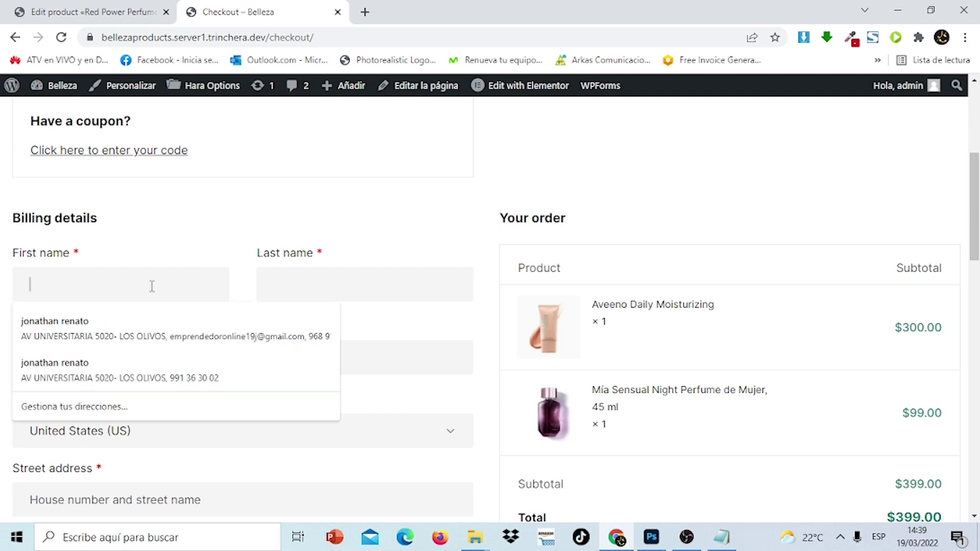
left_click(153, 344)
scroll(763, 321, "down", 6)
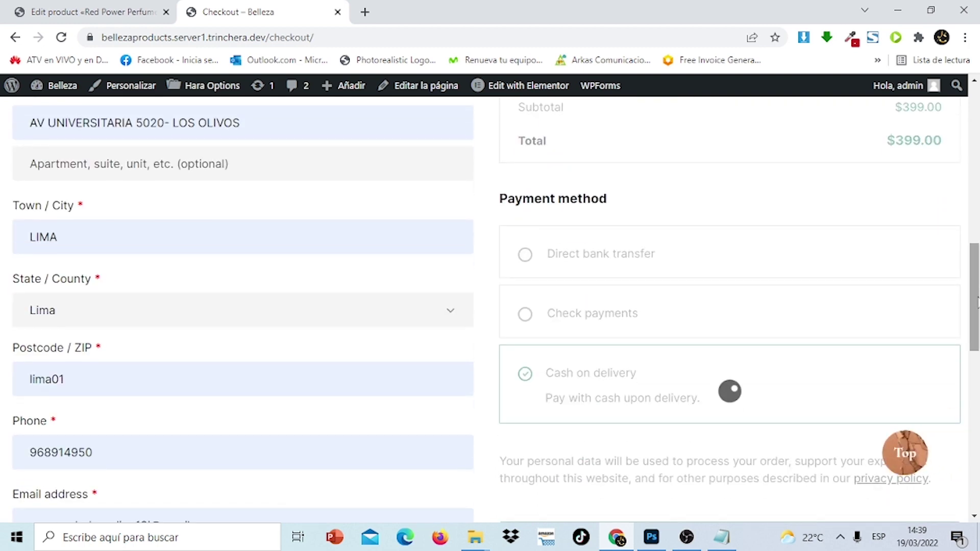
Place the order with Cash on delivery and review the order confirmation page.
left_click_drag(977, 301, 977, 343)
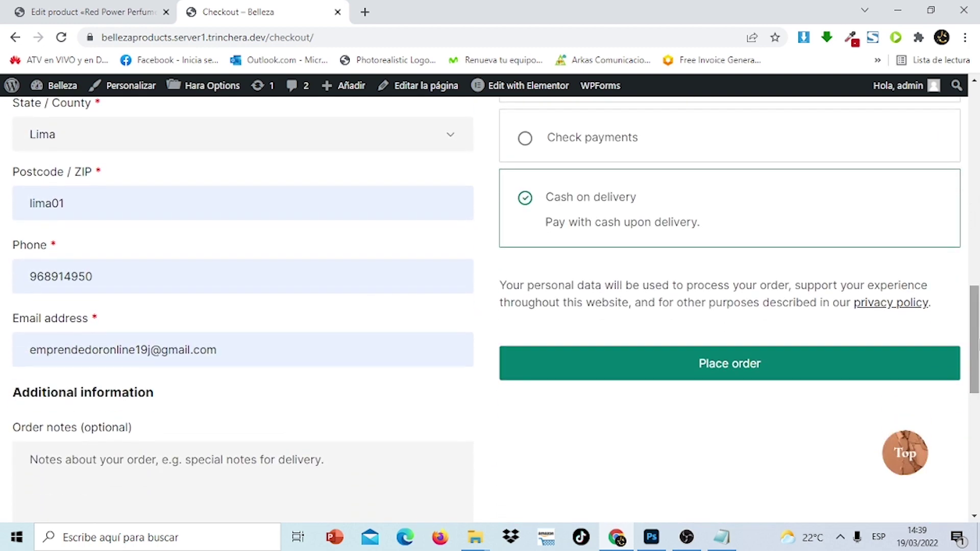
left_click(756, 380)
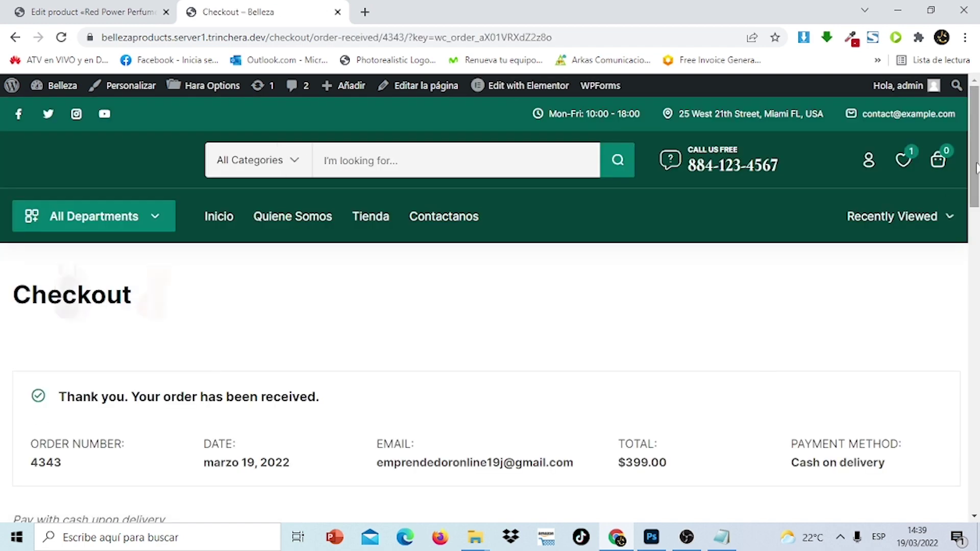
left_click_drag(976, 169, 978, 110)
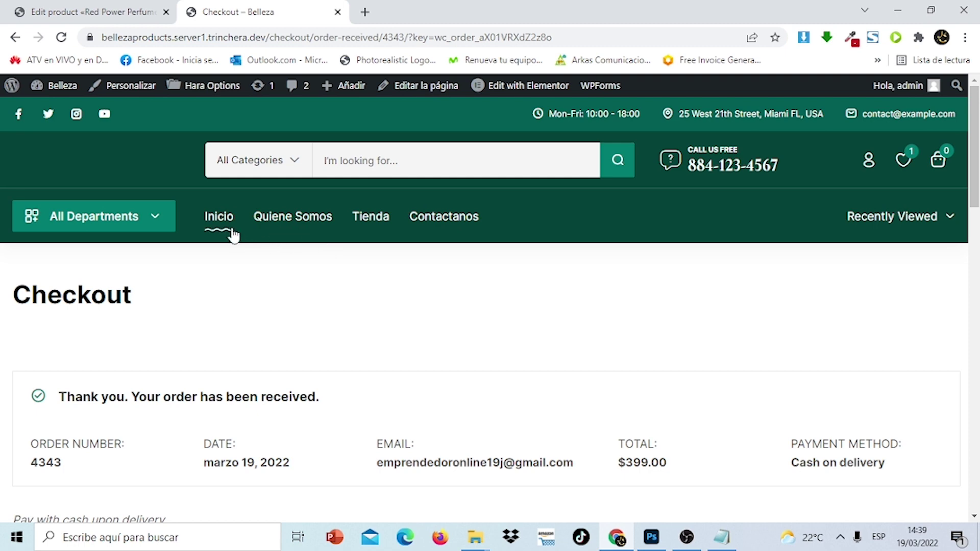
Go to the store's Inicio page and look over its slider and the sections below.
left_click(220, 217)
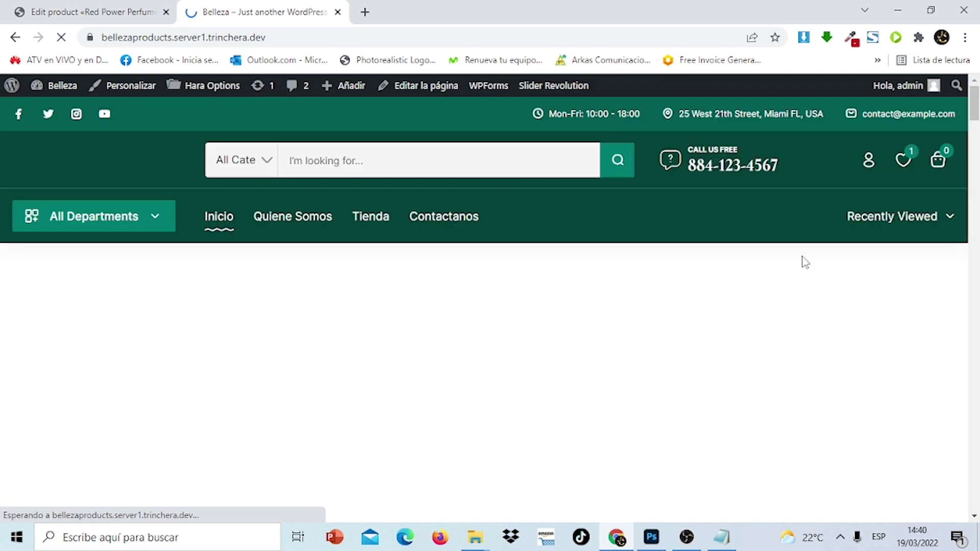
scroll(805, 262, "down", 3)
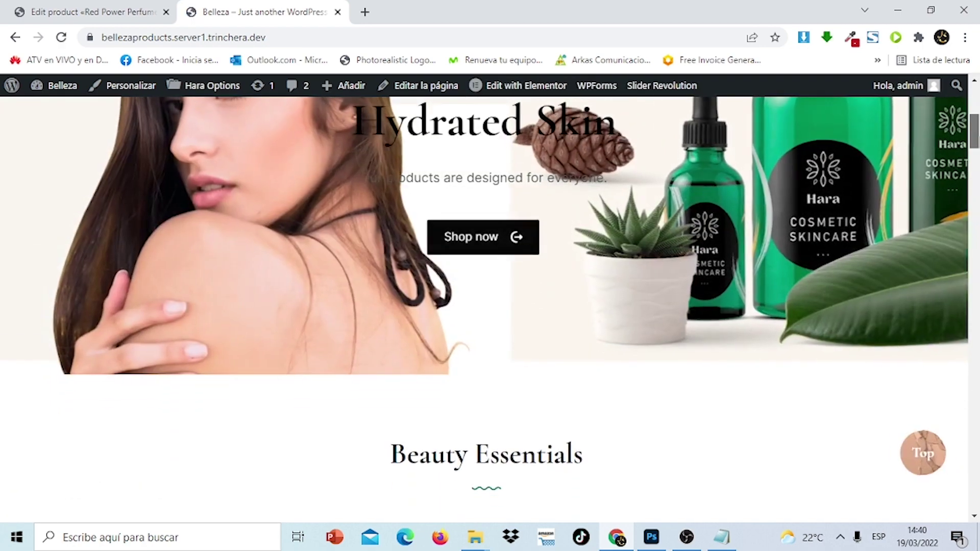
scroll(805, 261, "down", 5)
left_click_drag(973, 220, 975, 79)
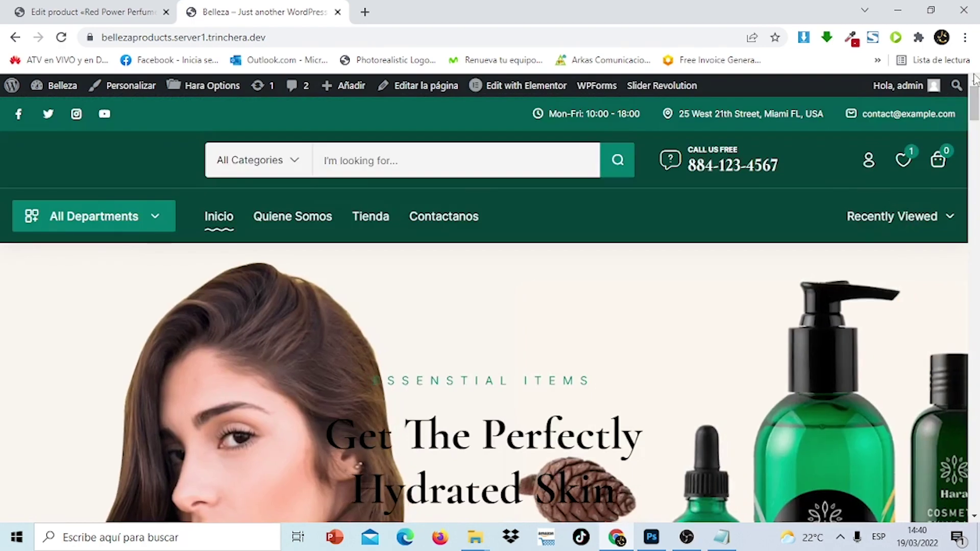
Open the store's home page for editing in Elementor.
mouse_move(512, 91)
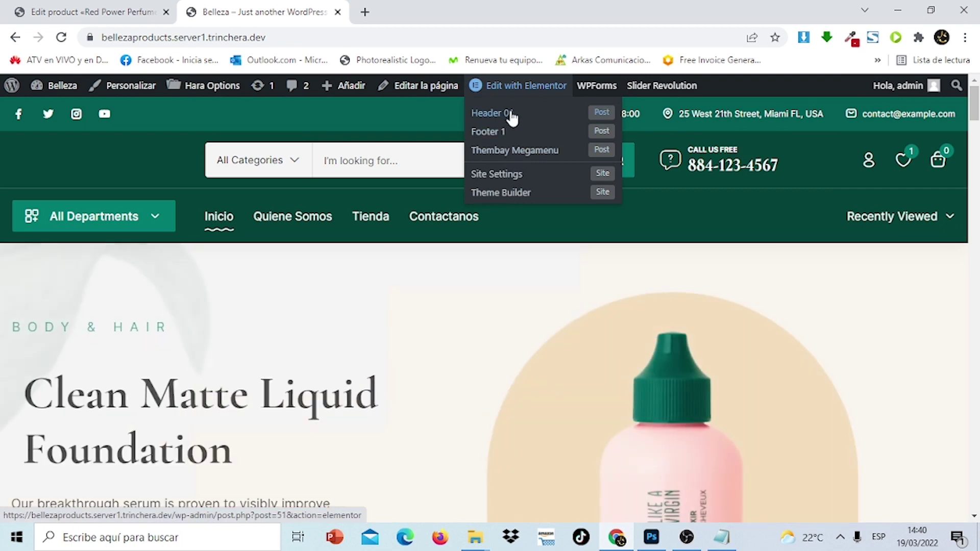
left_click(511, 115)
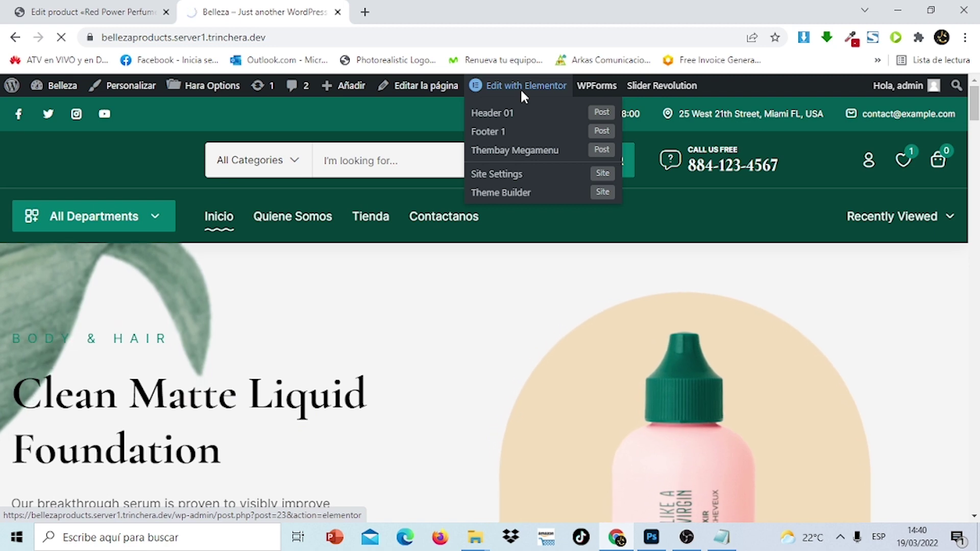
left_click(519, 88)
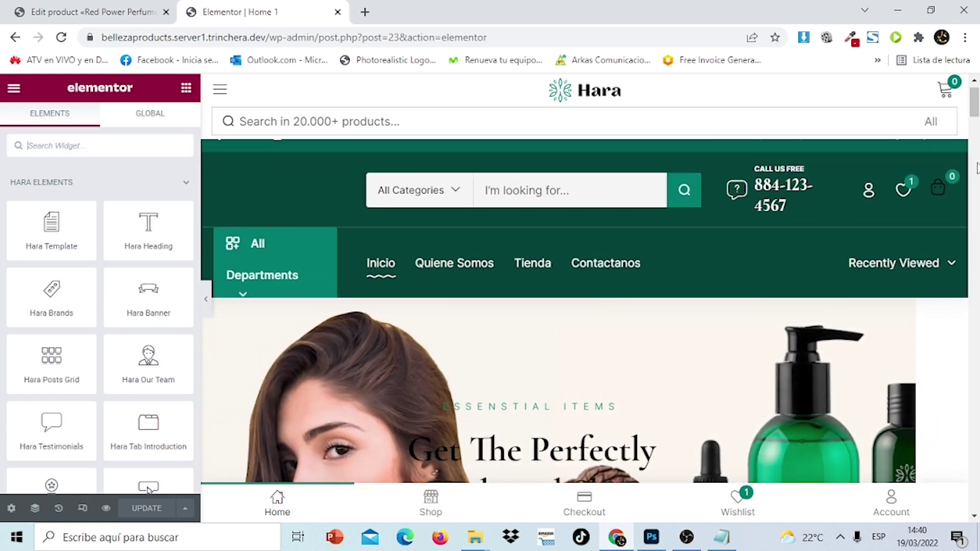
Change the title of the Beauty Essentials heading to "Productos Esenciales de Belleza" and update the page.
left_click_drag(975, 104, 975, 136)
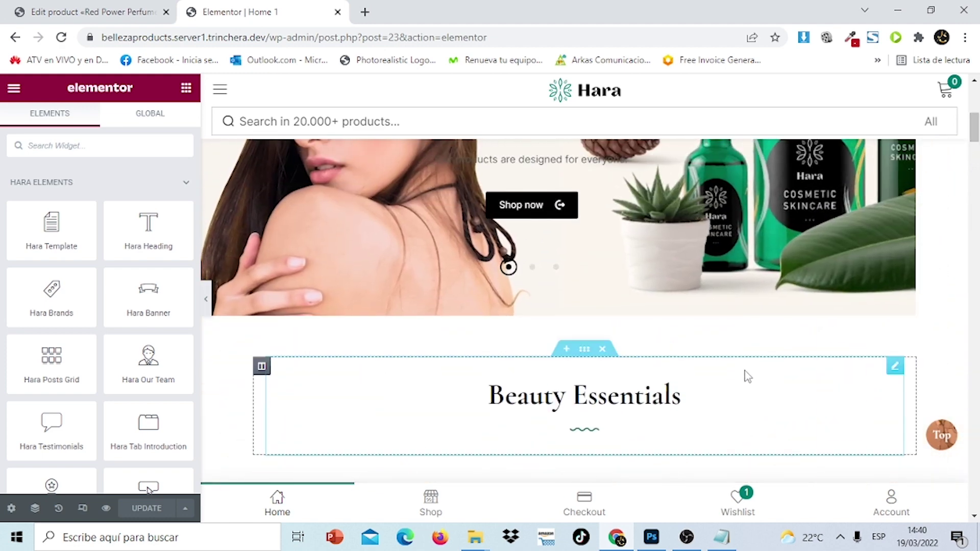
left_click(675, 394)
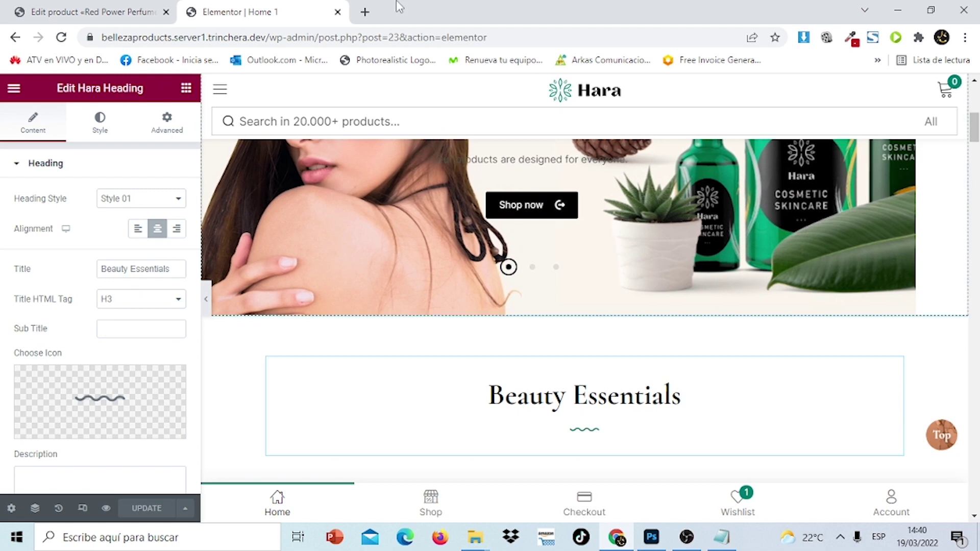
left_click(175, 269)
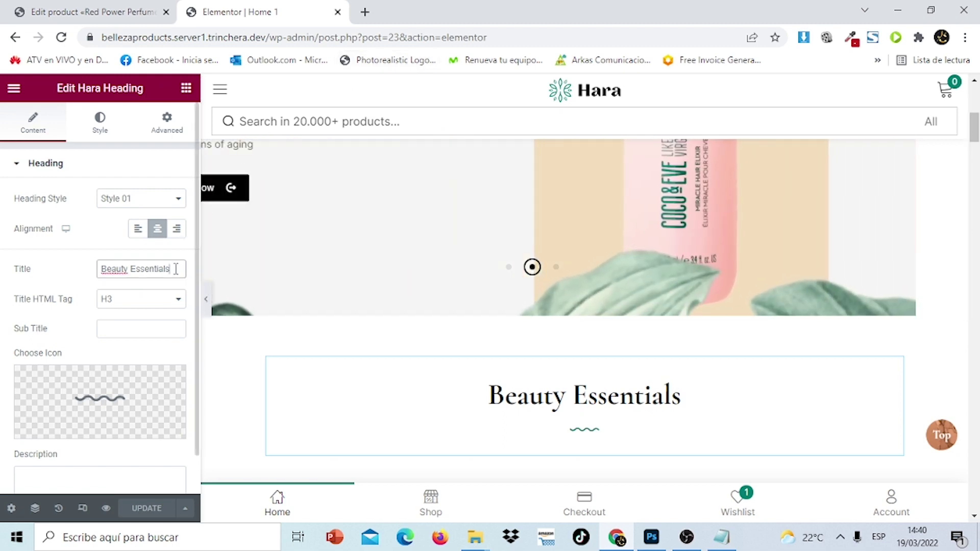
key("ctrl+a")
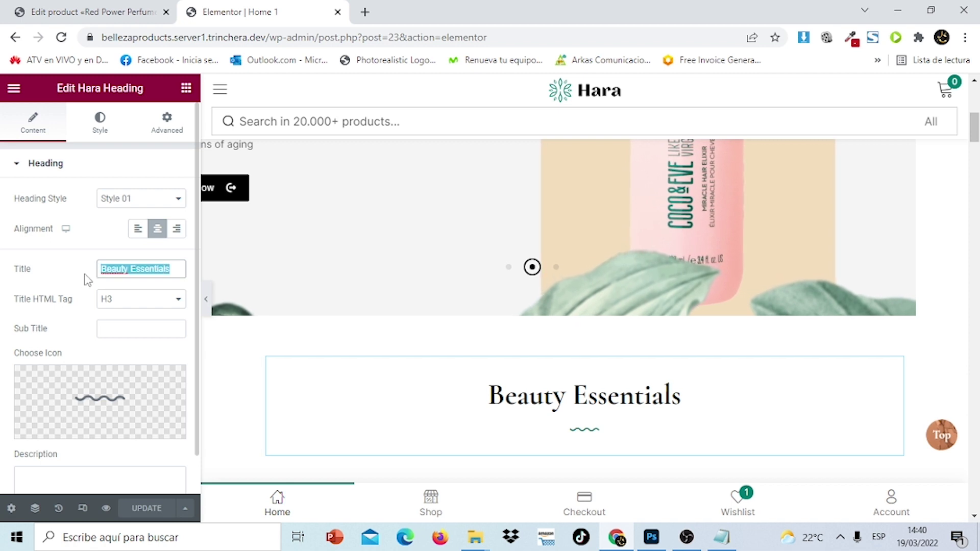
type("p")
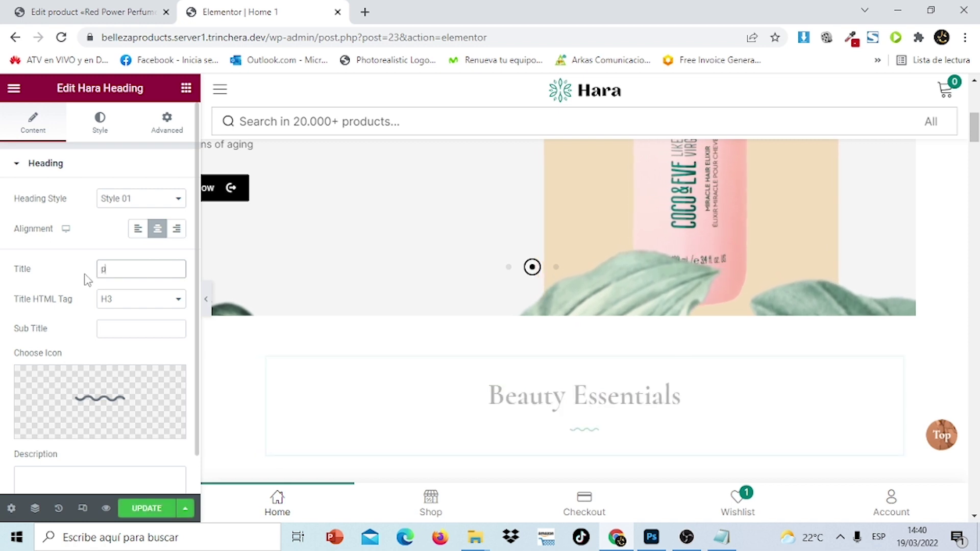
type("roductos Esenciales de Belleza")
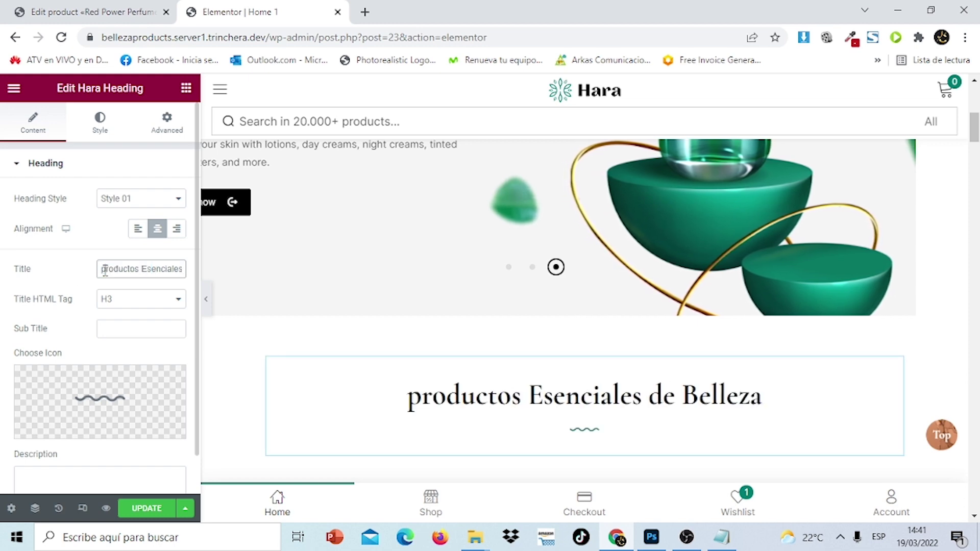
key("BackSpace")
type("P")
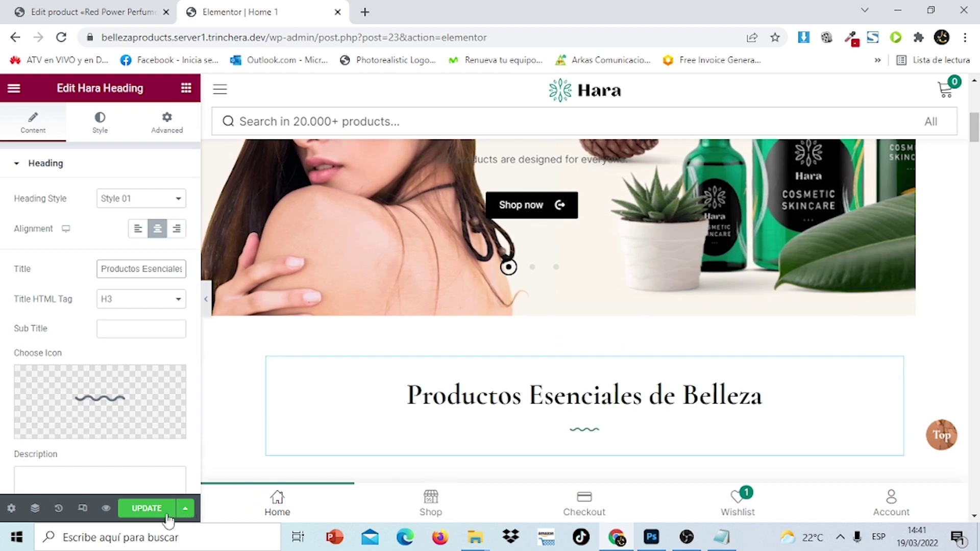
left_click(151, 514)
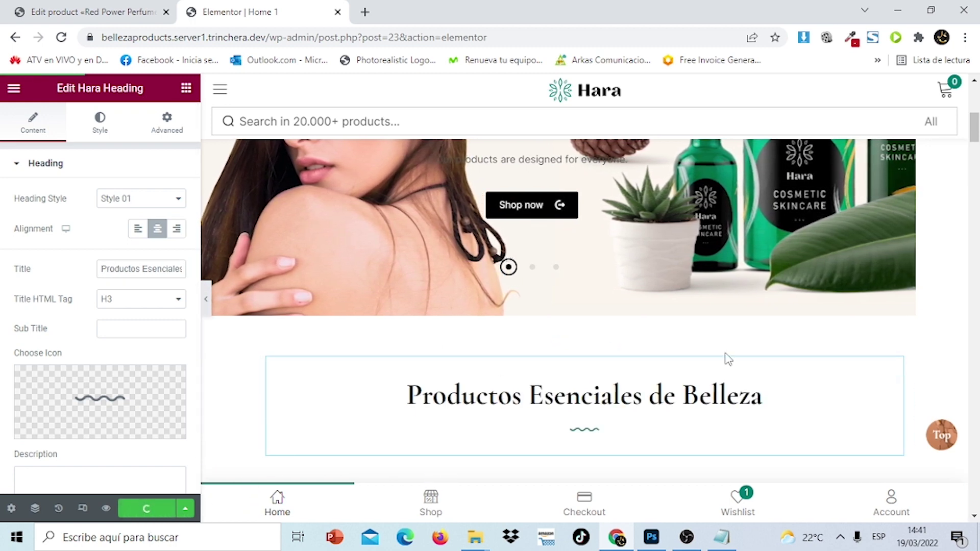
Exit Elementor to the dashboard and go from the block editor to the list of all pages.
left_click_drag(977, 138, 976, 99)
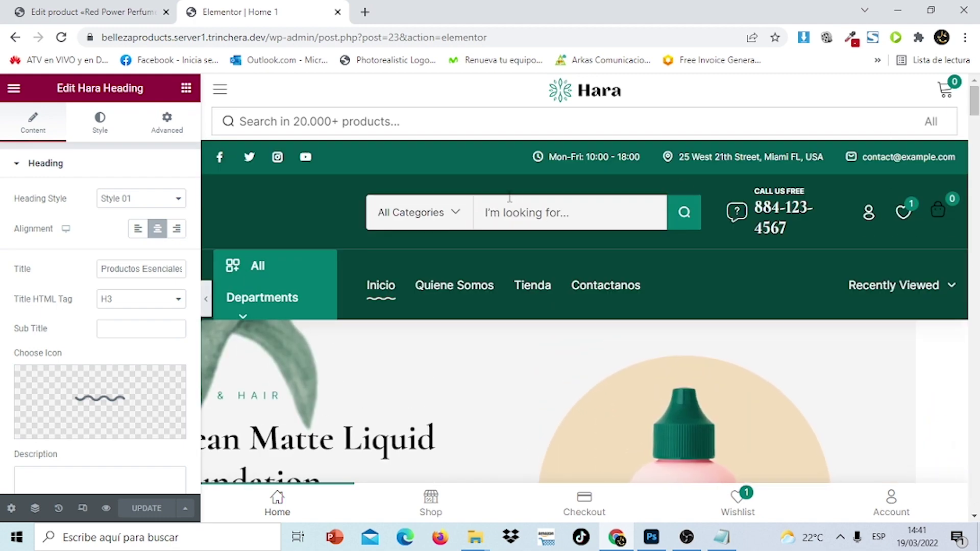
left_click(15, 90)
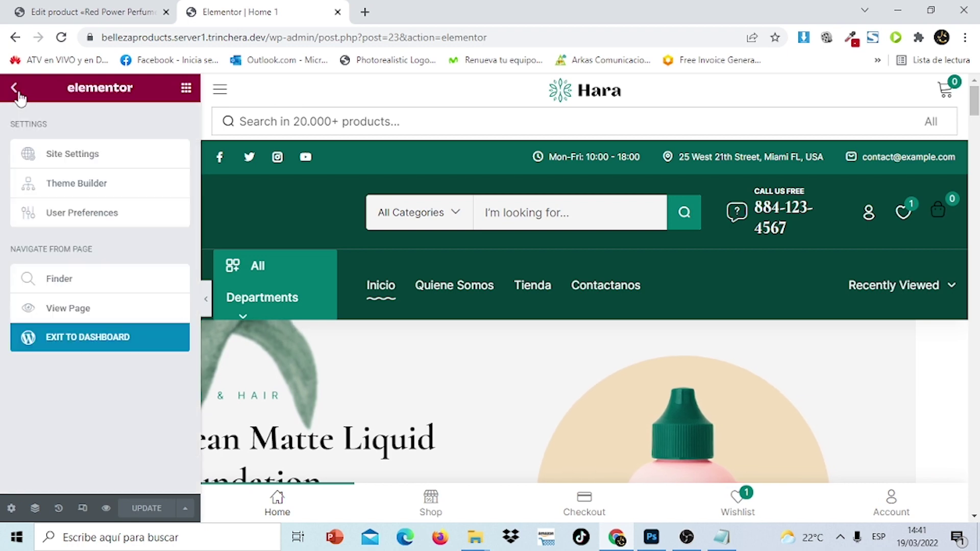
left_click(97, 343)
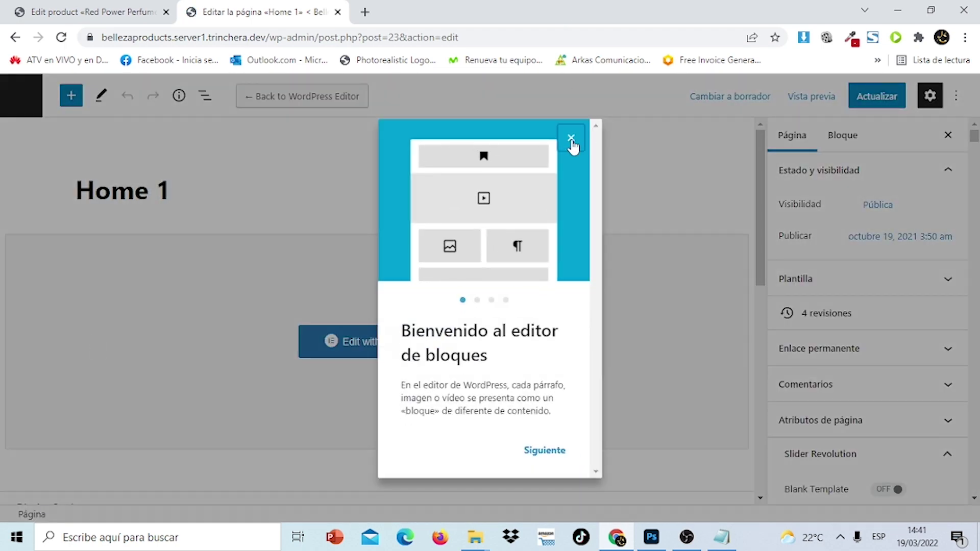
left_click(572, 139)
left_click(24, 104)
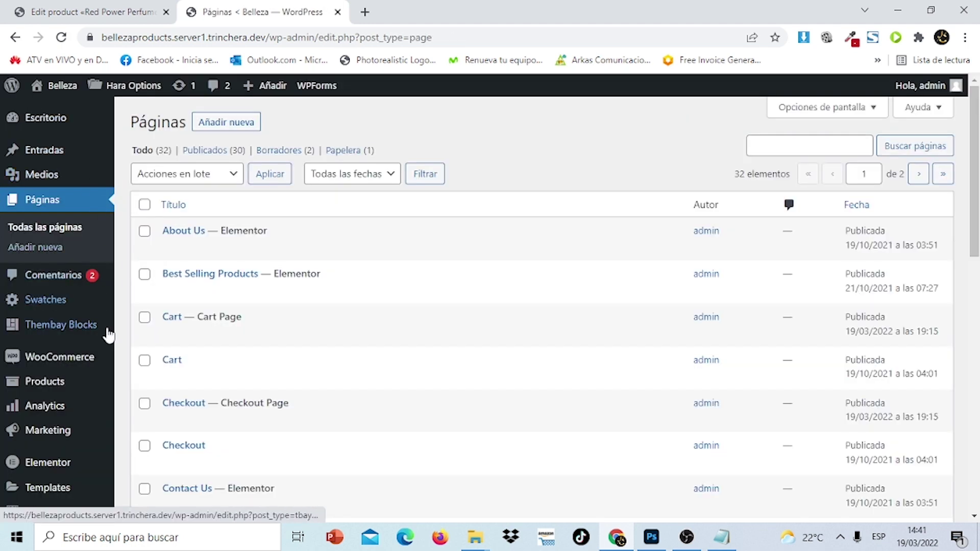
Open Hara Options and examine the General, Header and Footer settings of the theme.
mouse_move(84, 429)
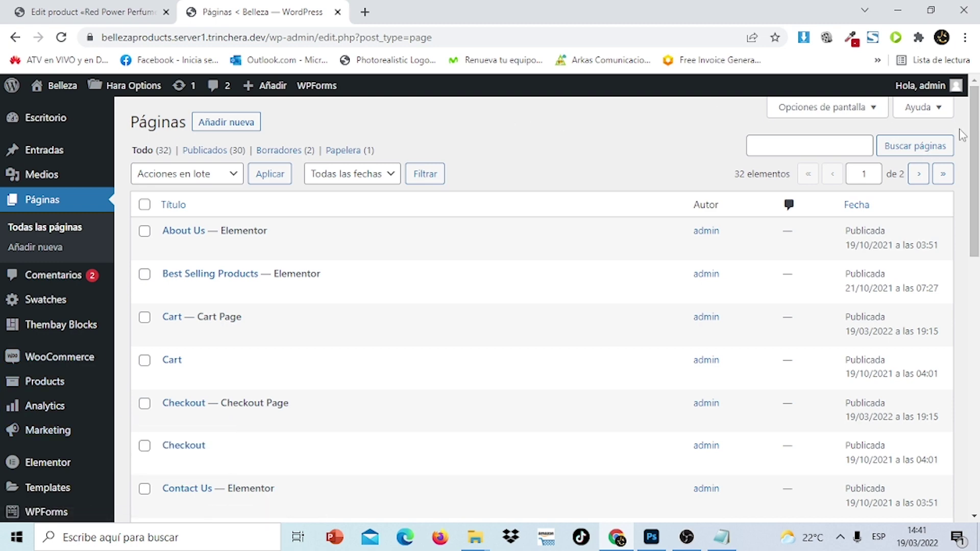
left_click_drag(975, 135, 974, 251)
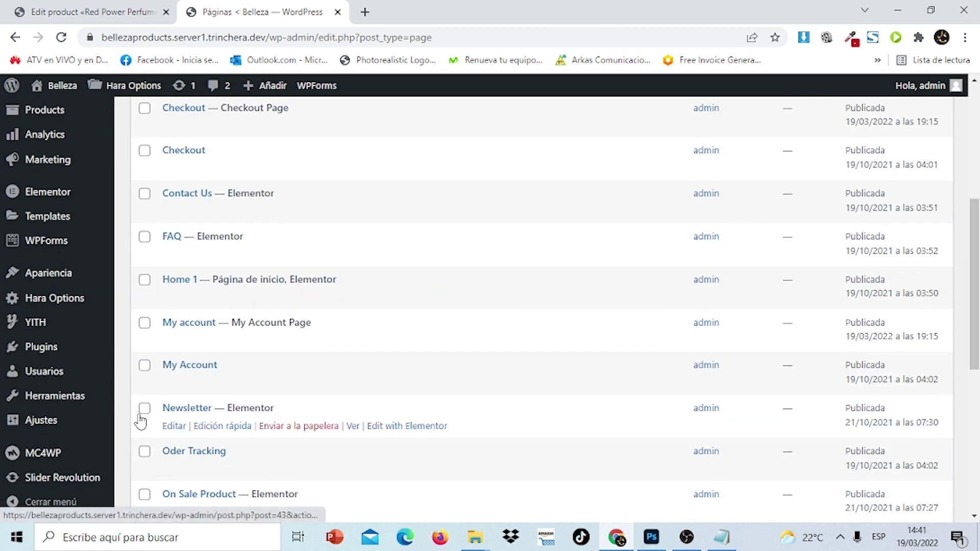
mouse_move(92, 297)
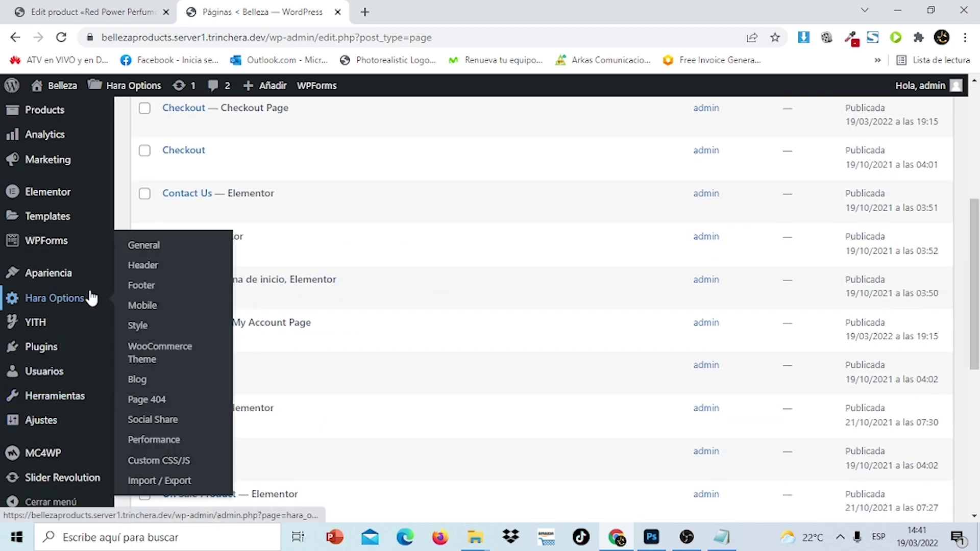
left_click(148, 250)
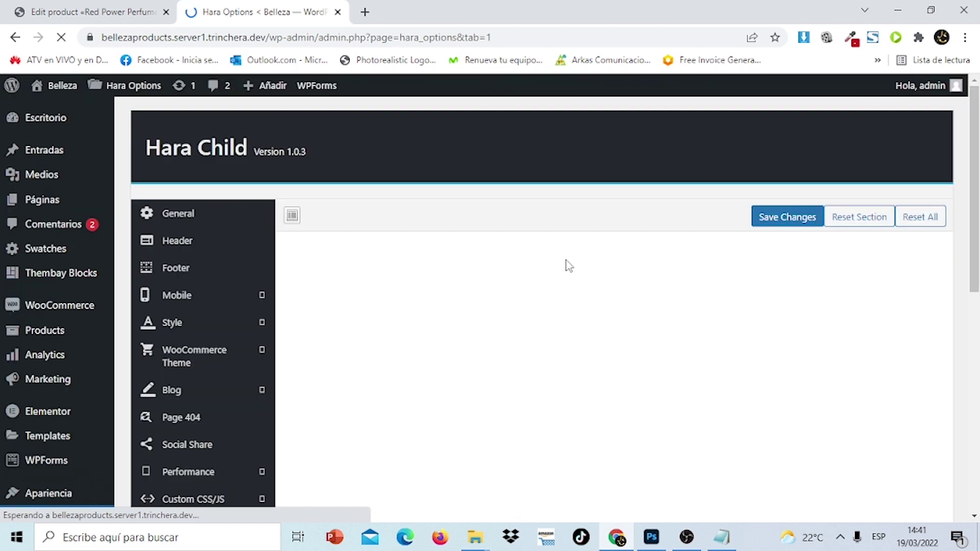
scroll(599, 201, "down", 1)
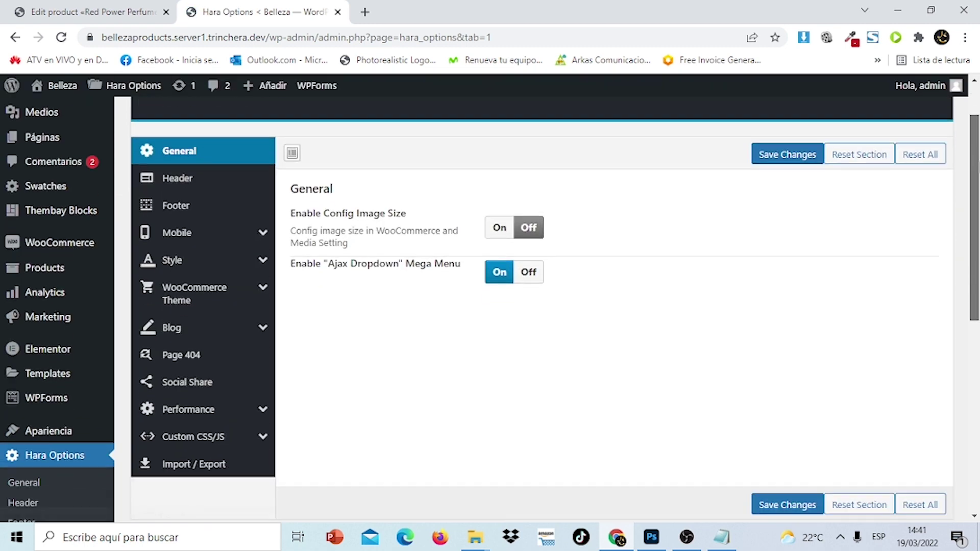
left_click(212, 189)
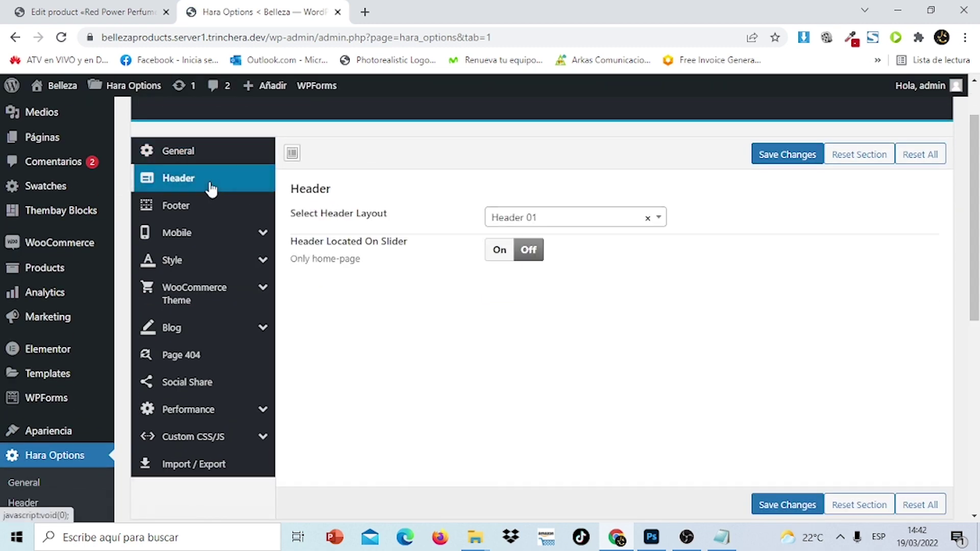
left_click(210, 211)
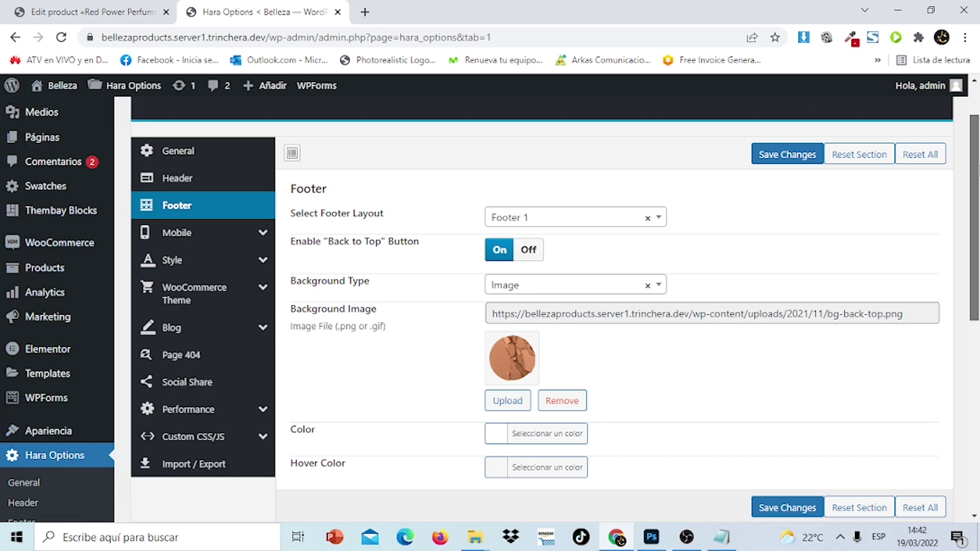
scroll(977, 171, "down", 3)
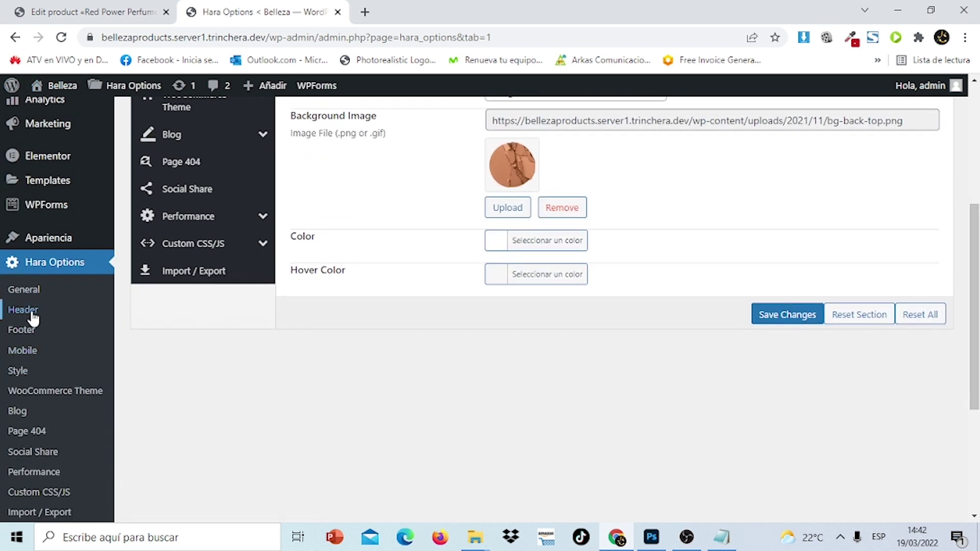
Open the theme customizer, examine the Identidad del sitio settings and return to the main list of sections.
mouse_move(61, 247)
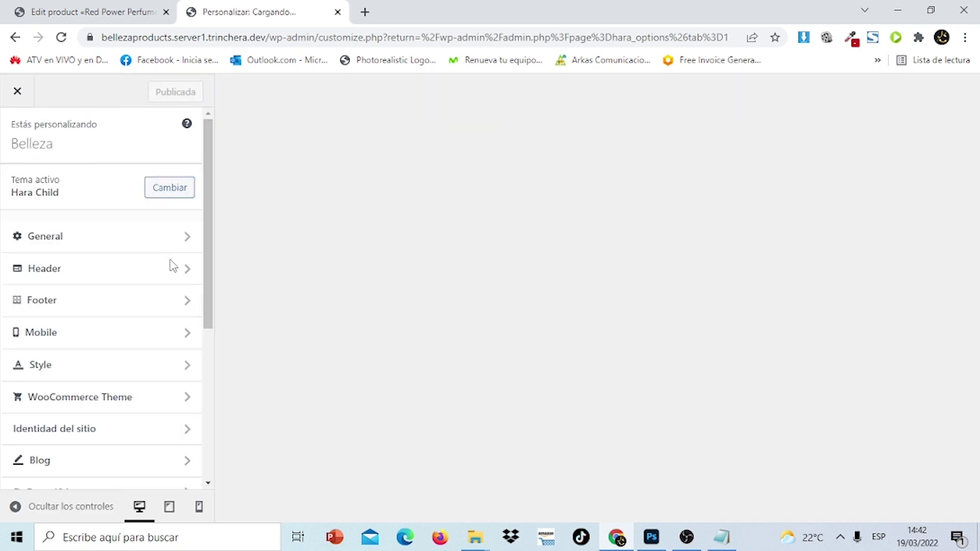
left_click(136, 435)
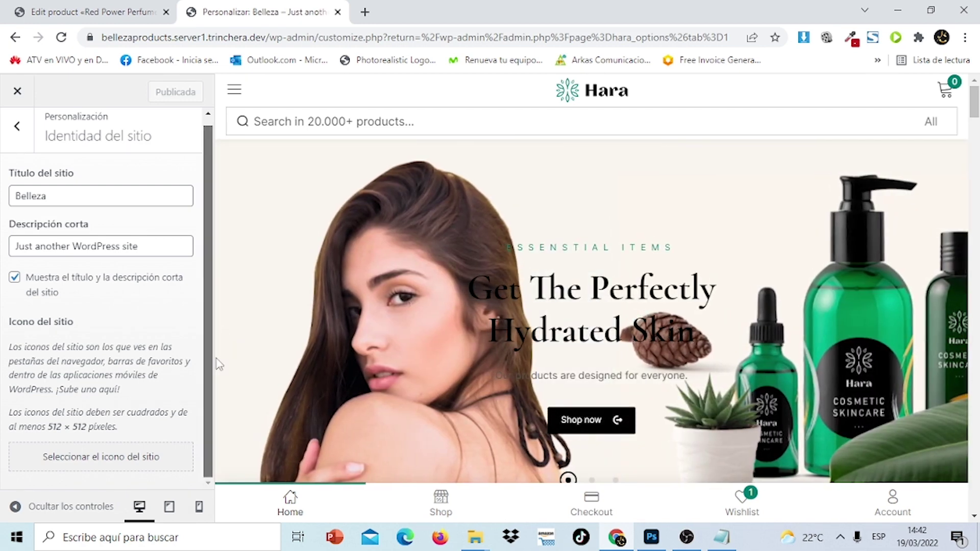
left_click(16, 148)
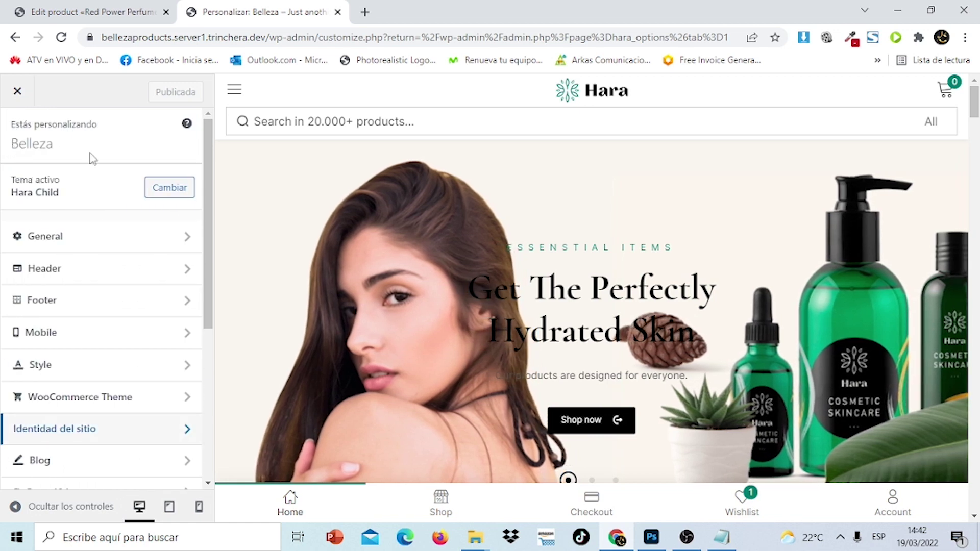
Open the General section of the theme customizer, examine its settings and return to the list of sections.
left_click_drag(215, 300, 210, 258)
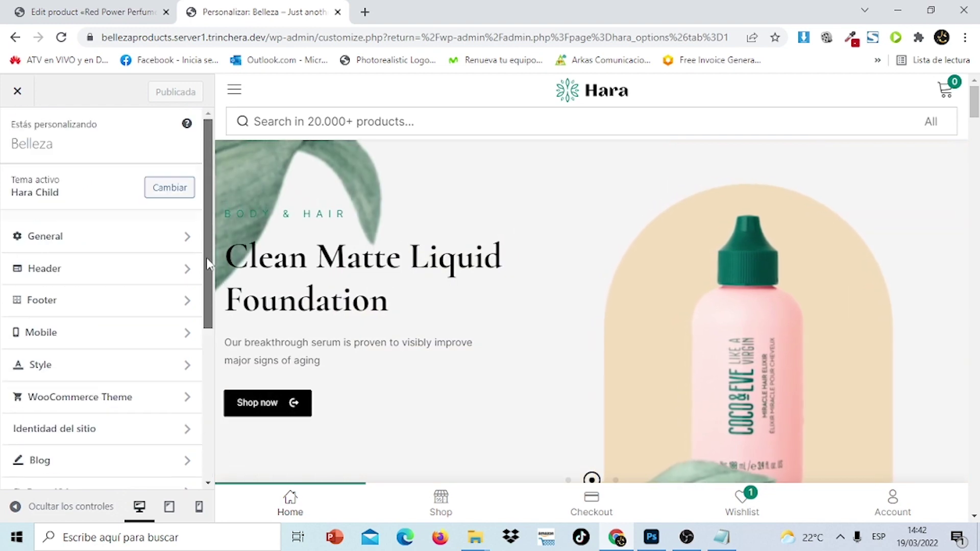
left_click(127, 246)
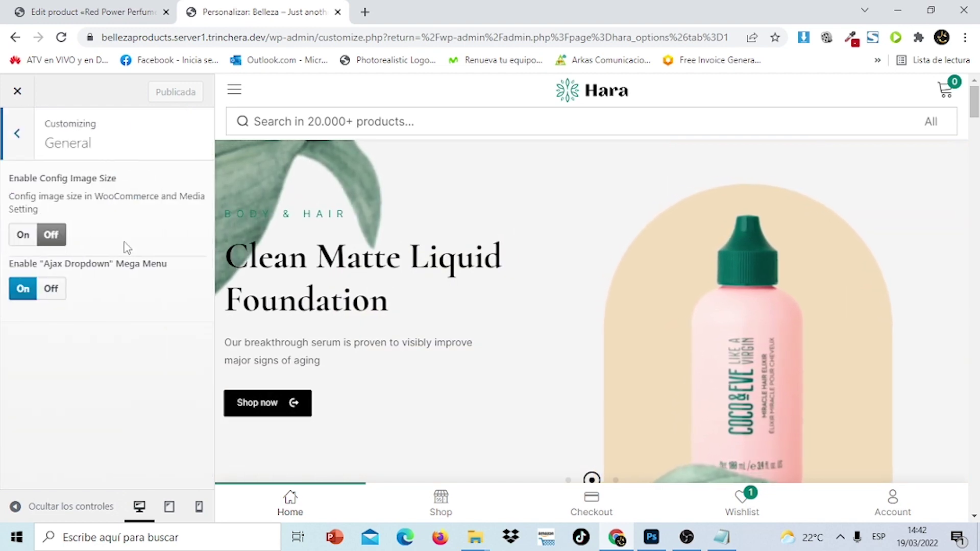
left_click(17, 133)
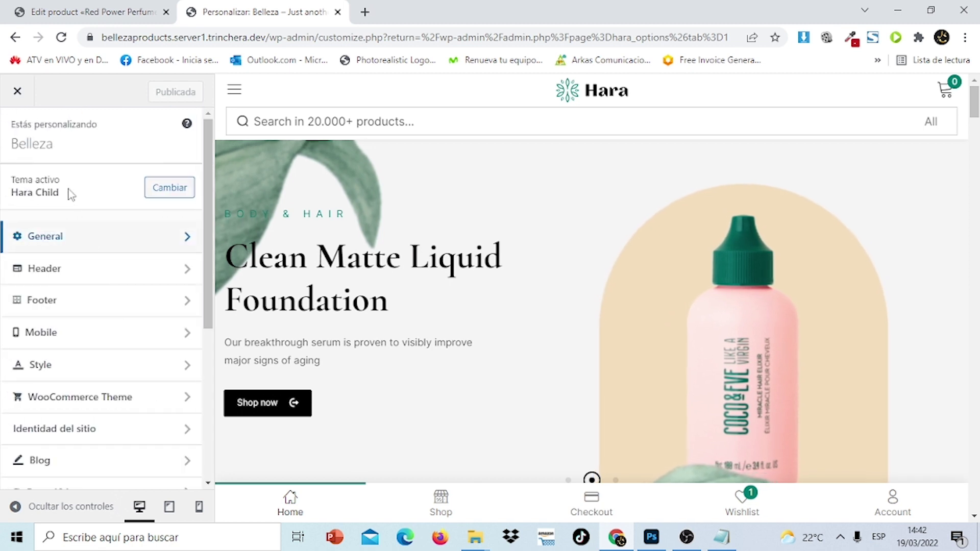
left_click(130, 279)
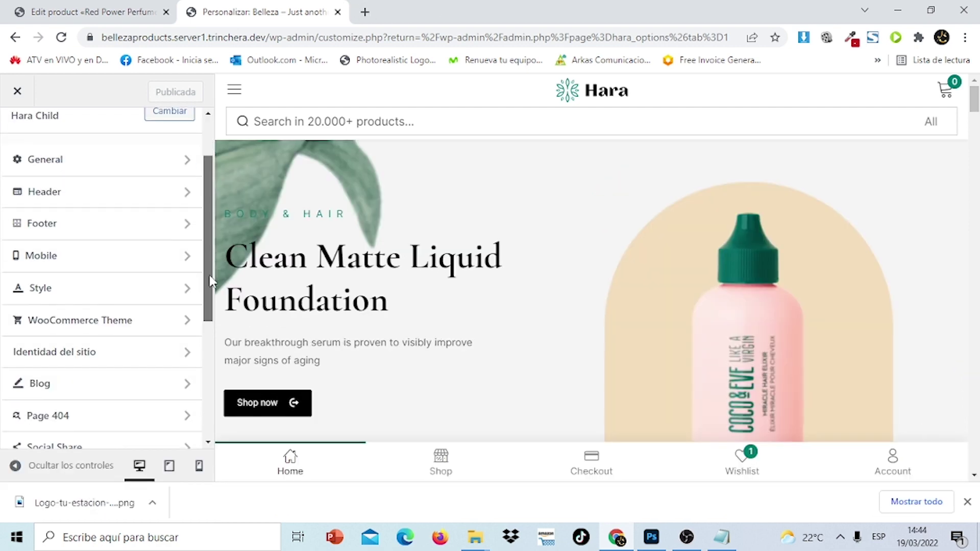
In the Main settings of the Style section, set the Theme Main Color to #ff9300 and publish the change.
scroll(160, 247, "down", 1)
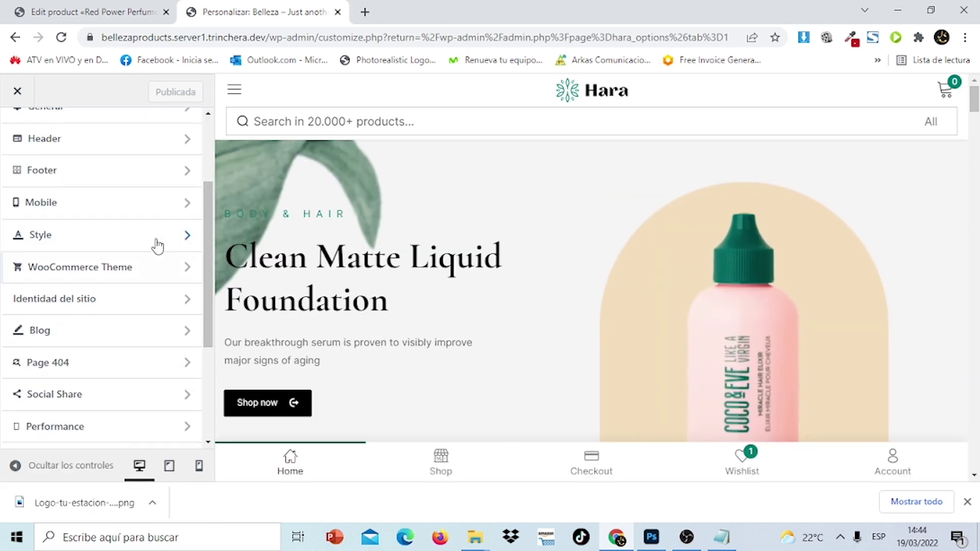
left_click(136, 232)
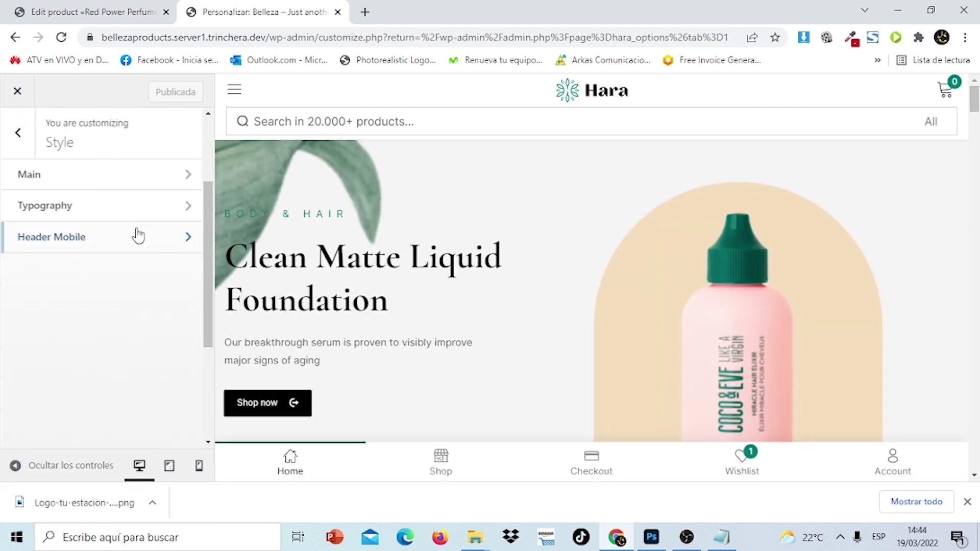
left_click(145, 181)
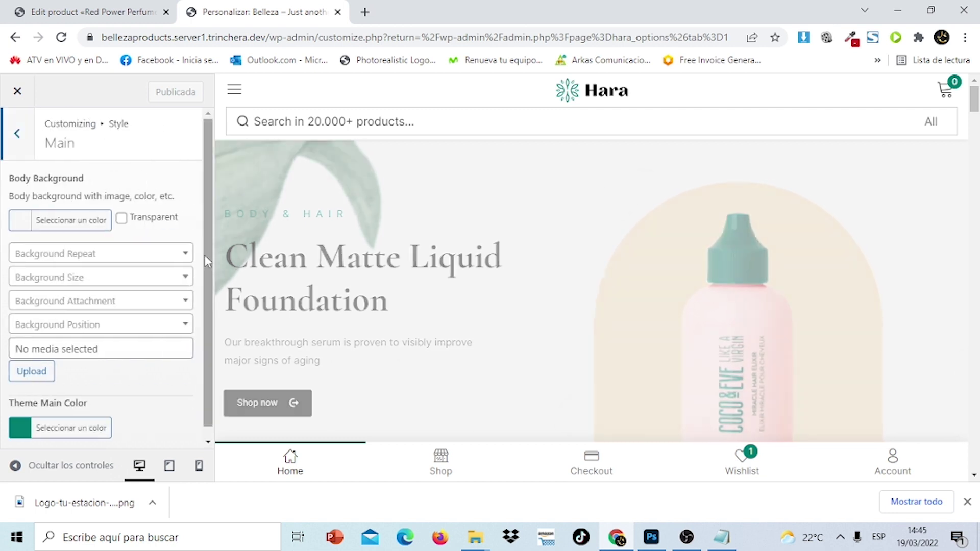
scroll(207, 250, "down", 1)
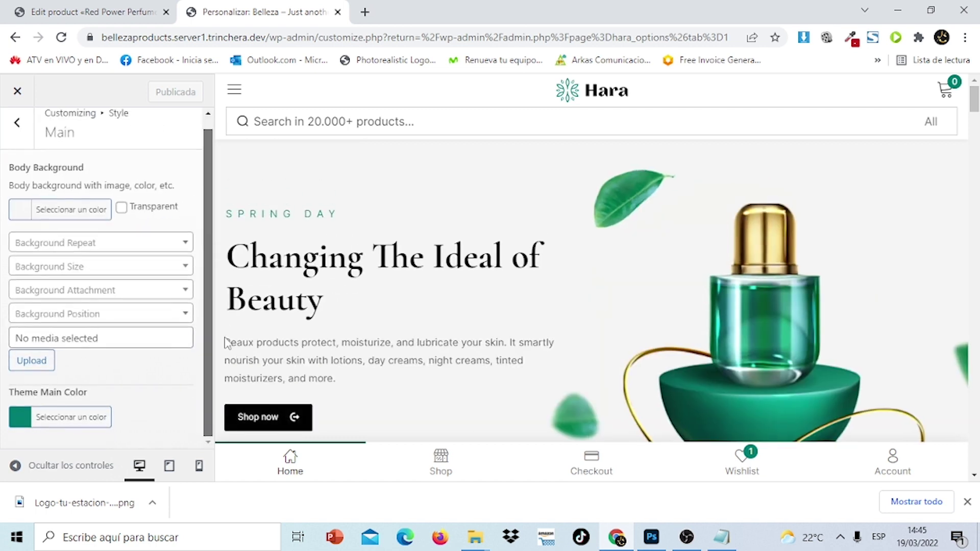
left_click(24, 420)
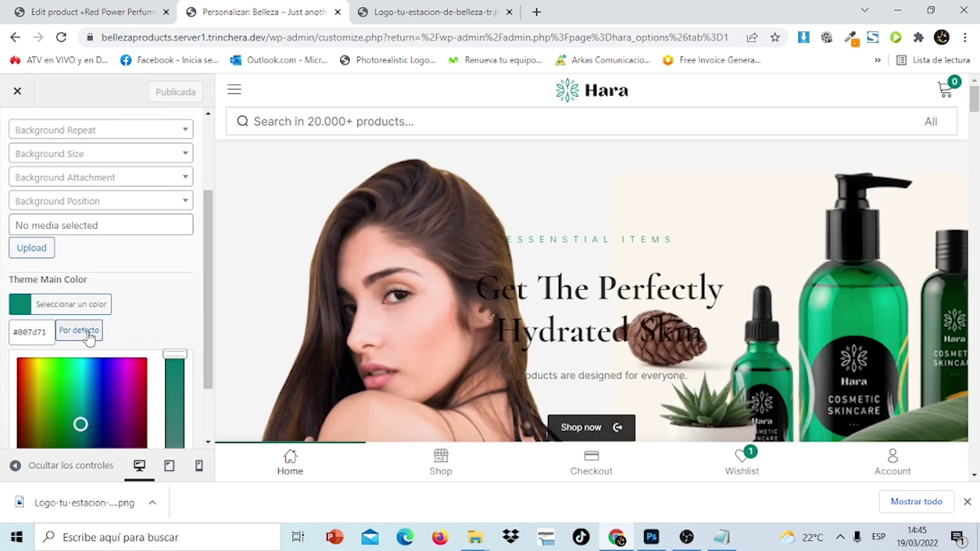
left_click_drag(51, 332, 12, 332)
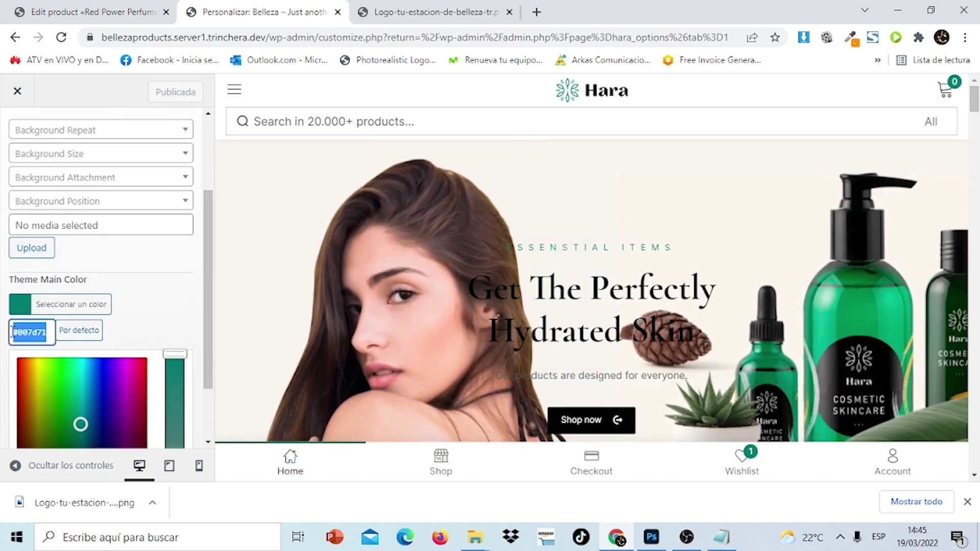
type("#ff9300")
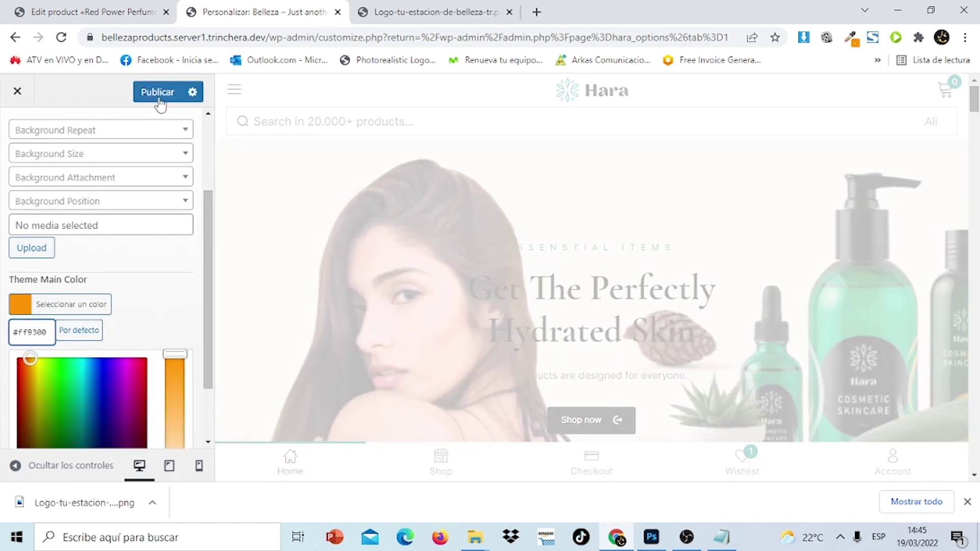
left_click(156, 93)
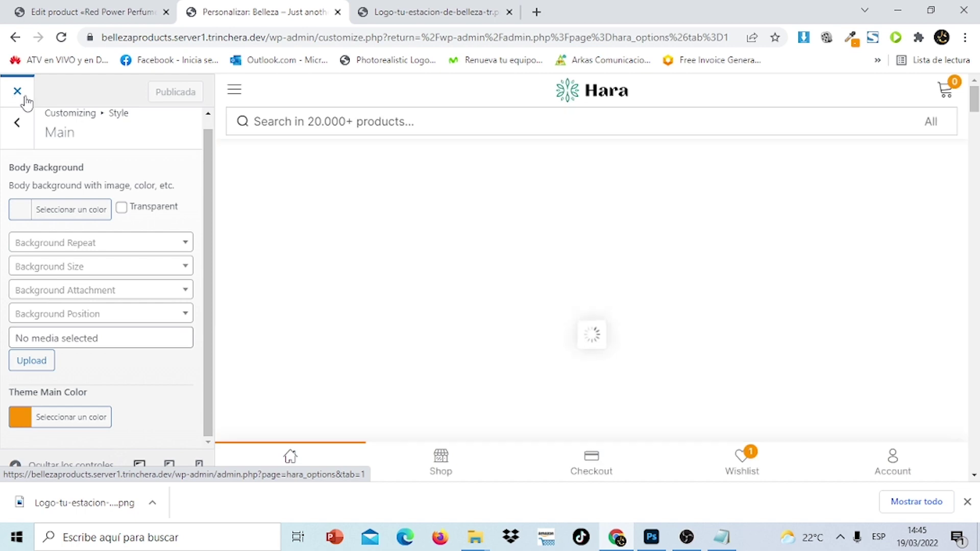
Leave the customizer, visit the store's home page and examine its header colours and the All Departments category list.
left_click(18, 94)
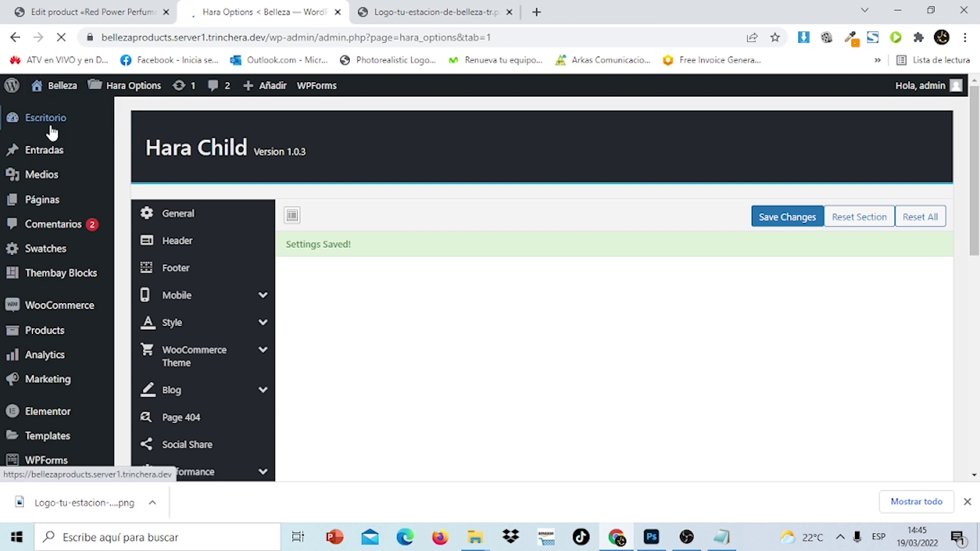
mouse_move(60, 99)
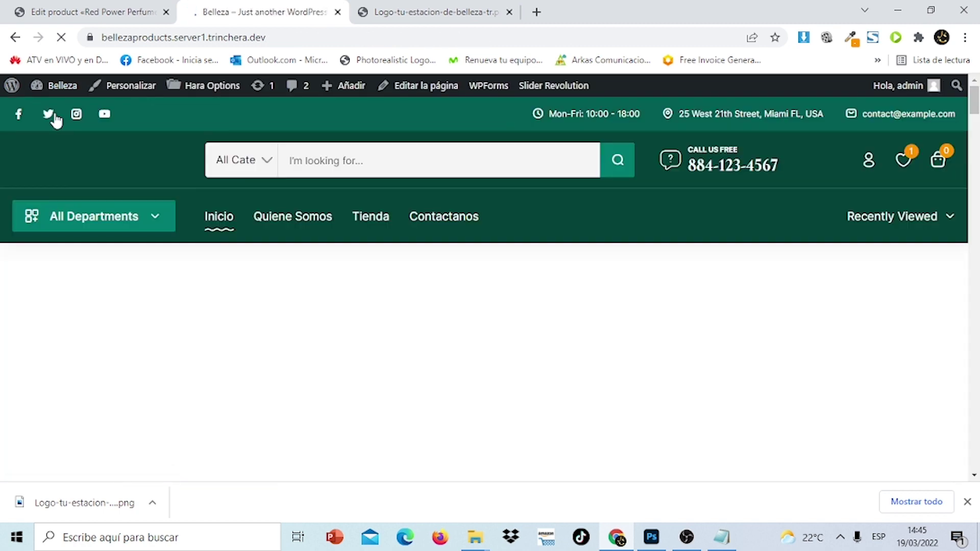
left_click_drag(973, 100, 968, 43)
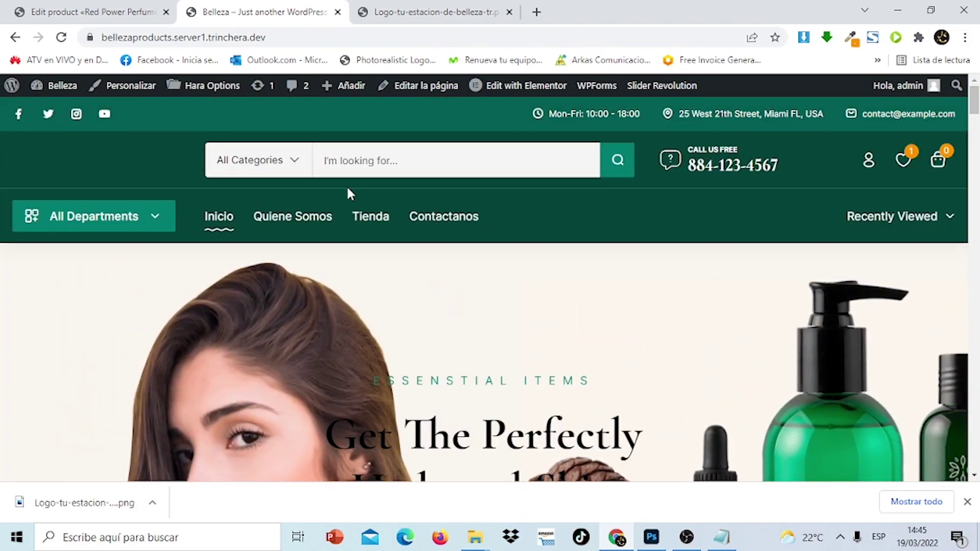
left_click(151, 225)
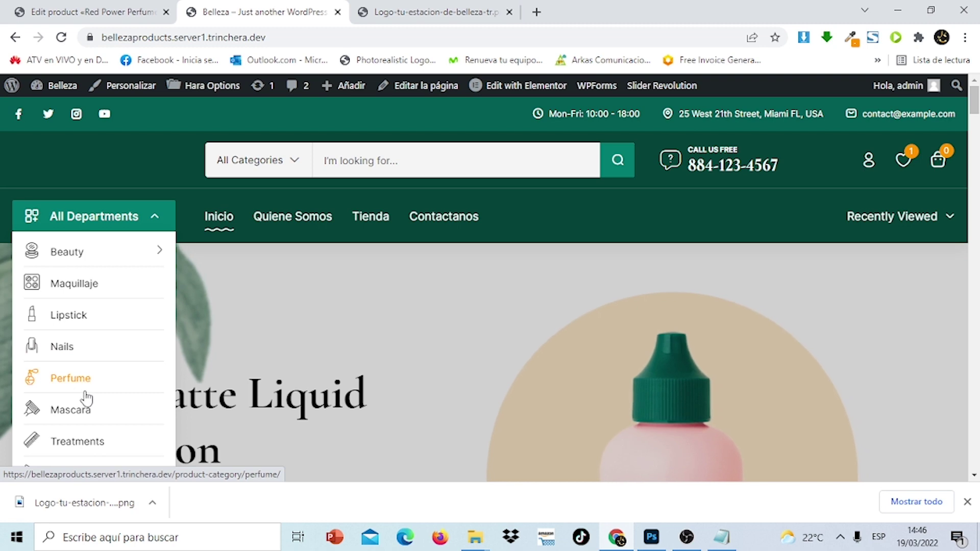
left_click(141, 7)
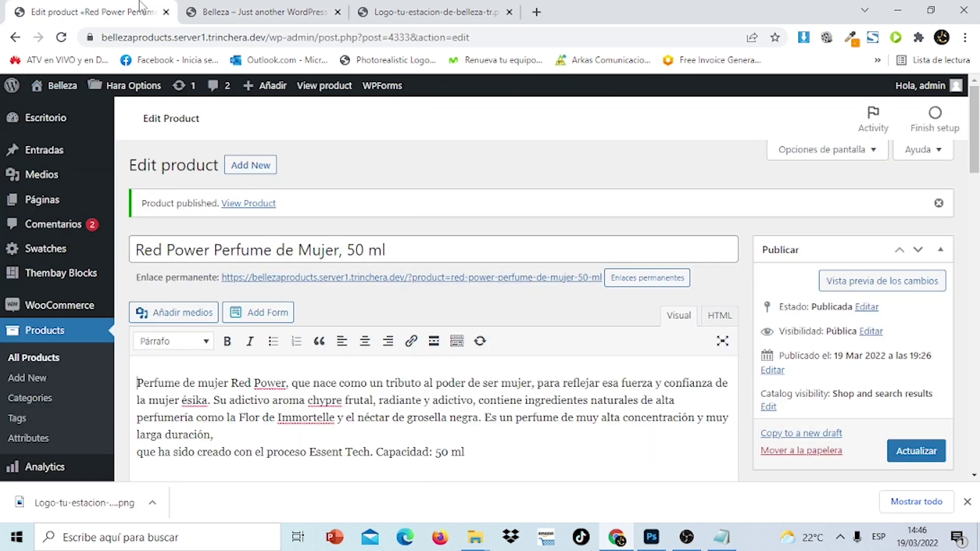
left_click(220, 12)
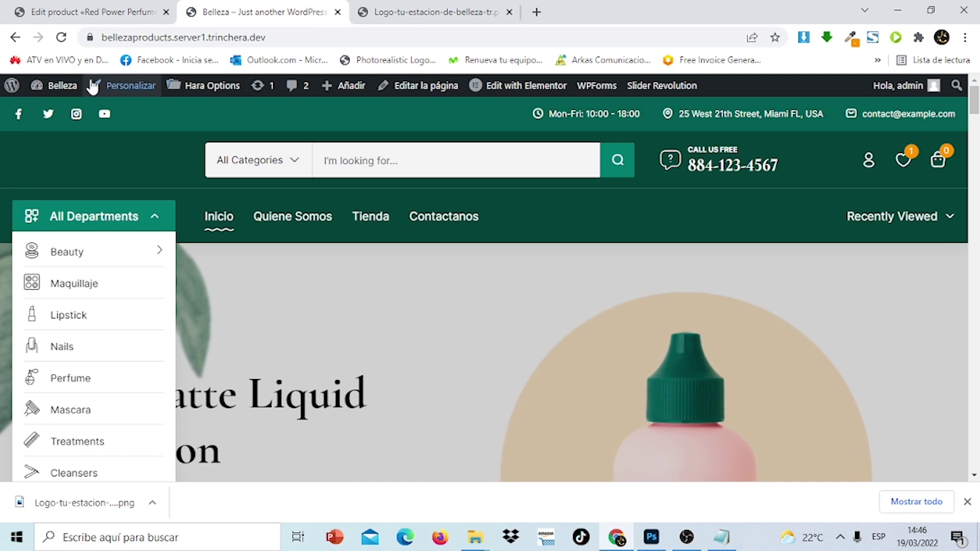
Reopen the customizer for the home page, set the Body Background colour to #ff9300 in Style's Main settings and publish.
left_click(137, 88)
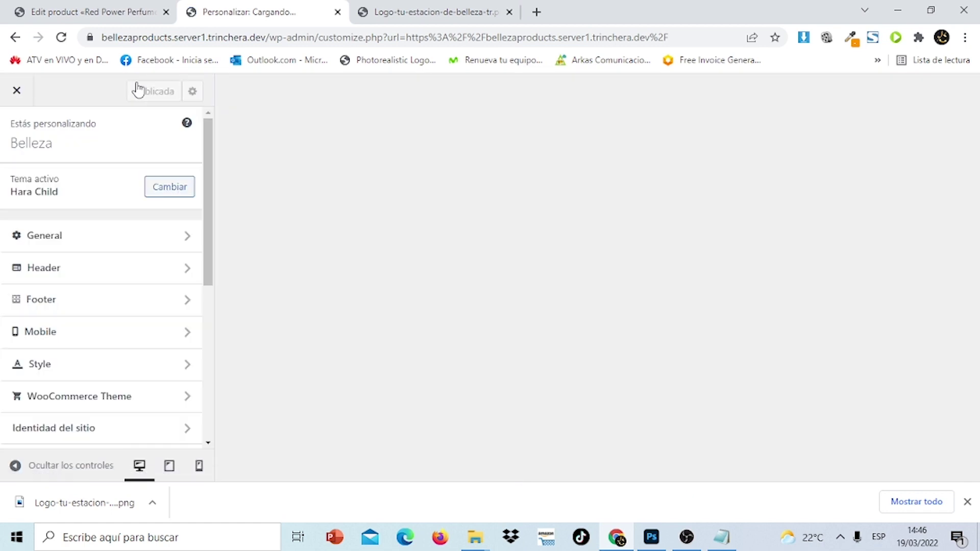
left_click(102, 365)
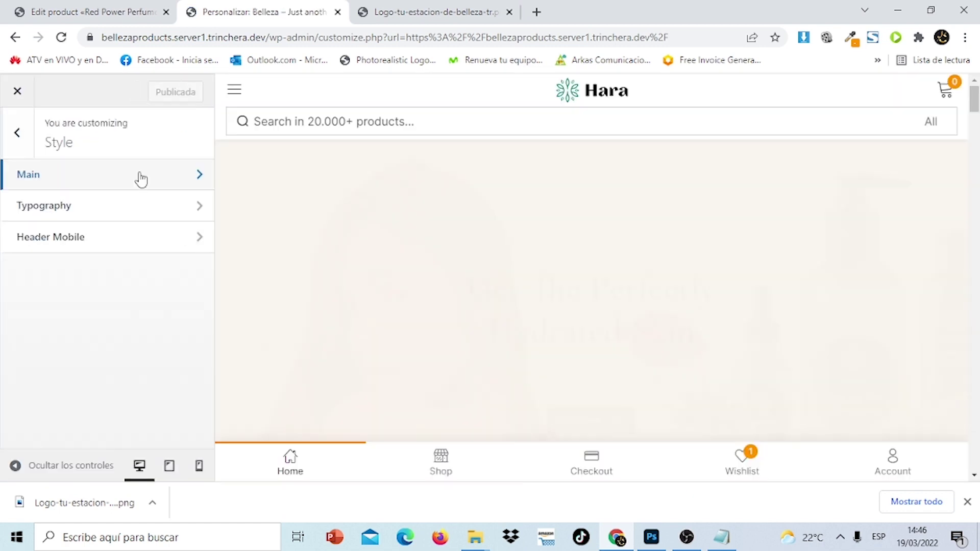
left_click(138, 176)
left_click_drag(206, 183, 210, 217)
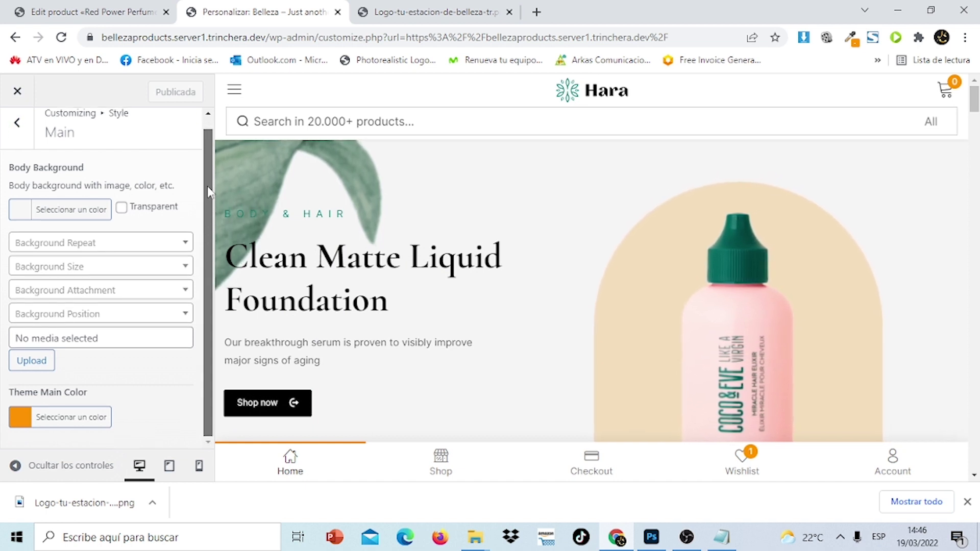
left_click_drag(208, 206, 204, 136)
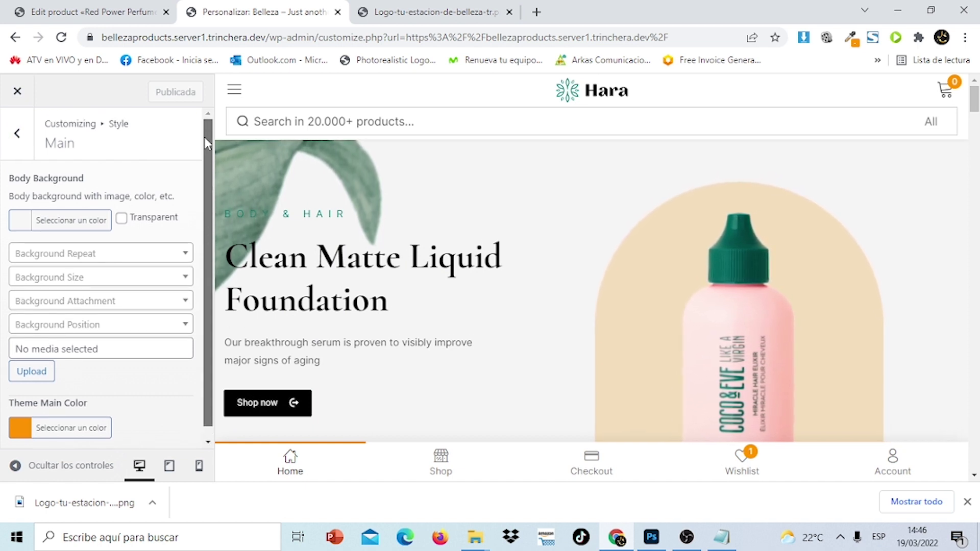
left_click(26, 232)
left_click(40, 244)
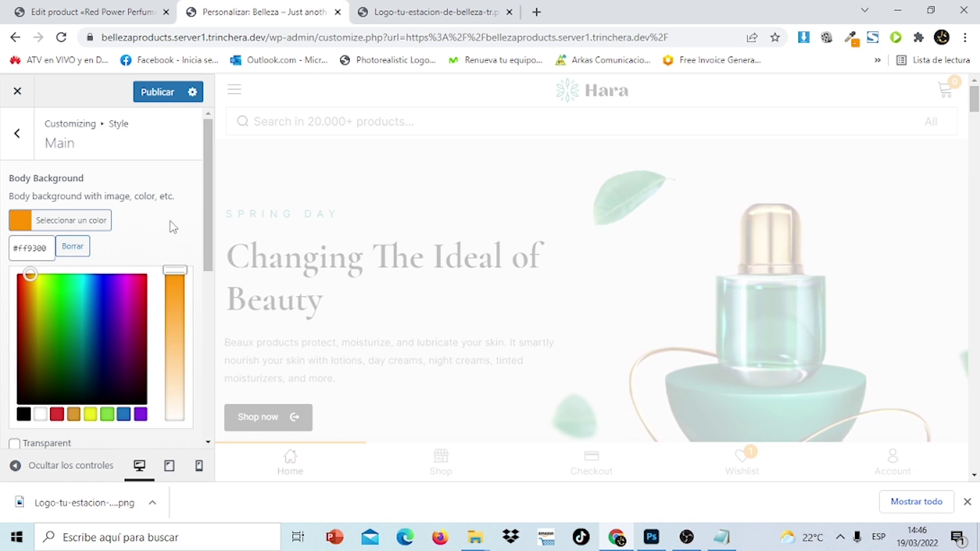
mouse_move(211, 203)
left_mouse_down()
mouse_move(225, 405)
mouse_move(210, 207)
left_mouse_up()
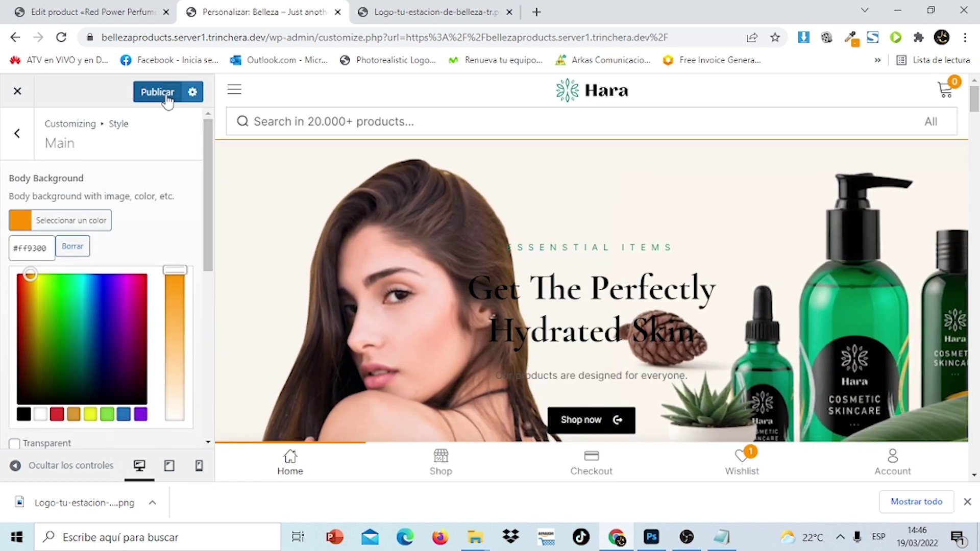
left_click(166, 95)
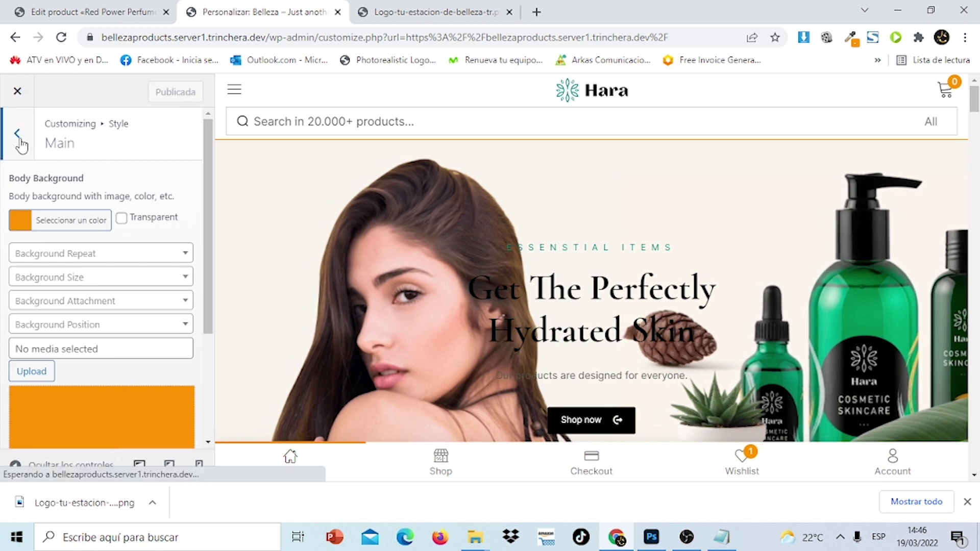
Close the customizer and examine the header and slider of the store's home page with the published colours.
left_click(20, 138)
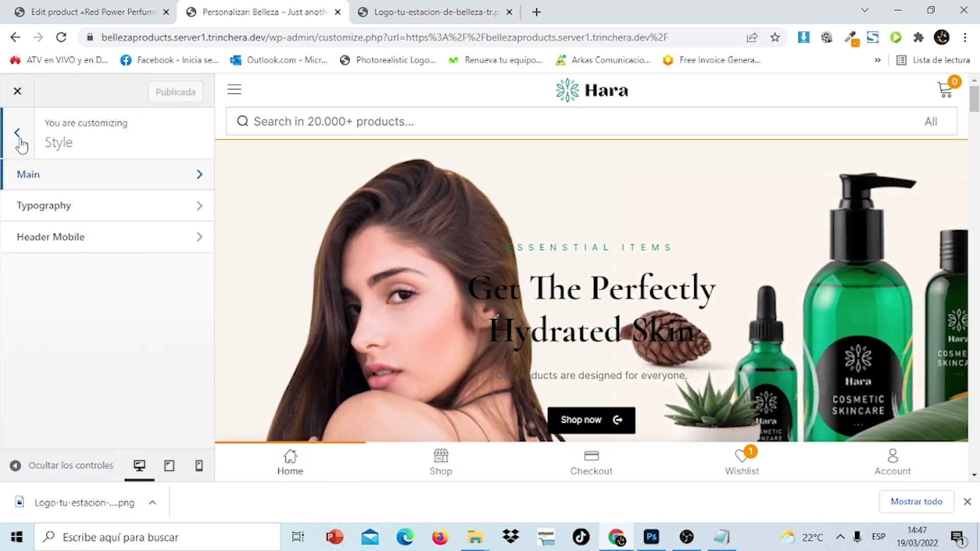
left_click(23, 138)
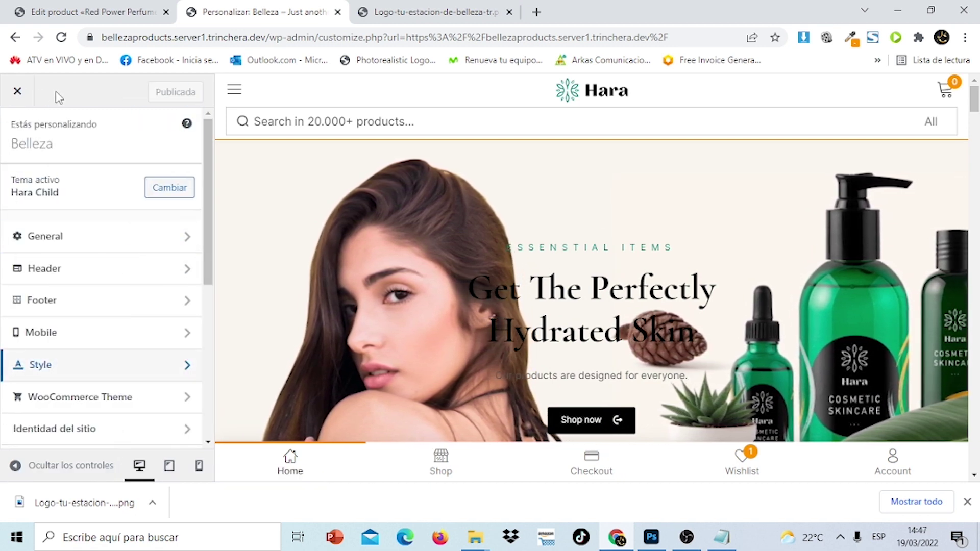
left_click(20, 96)
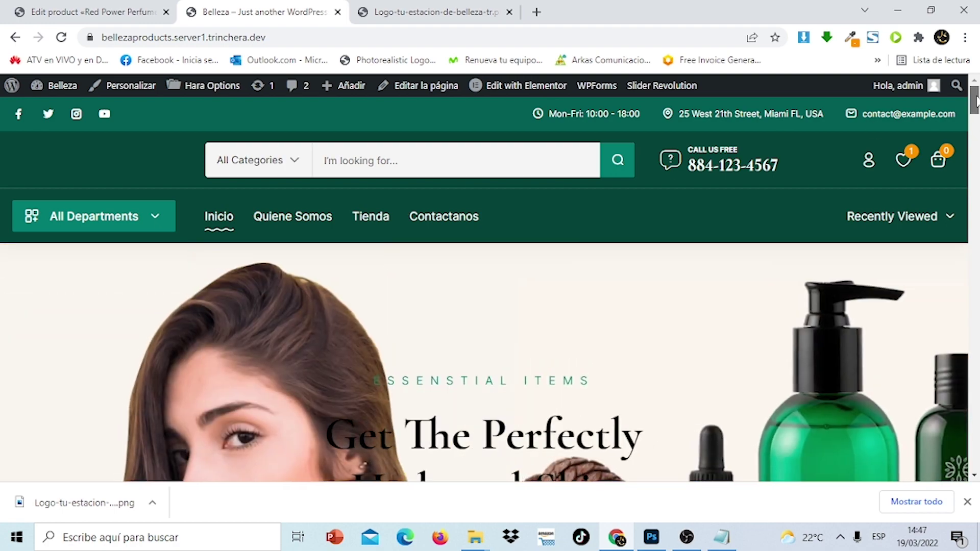
mouse_move(975, 100)
left_mouse_down()
mouse_move(975, 462)
mouse_move(974, 100)
left_mouse_up()
scroll(490, 285, "down", 5)
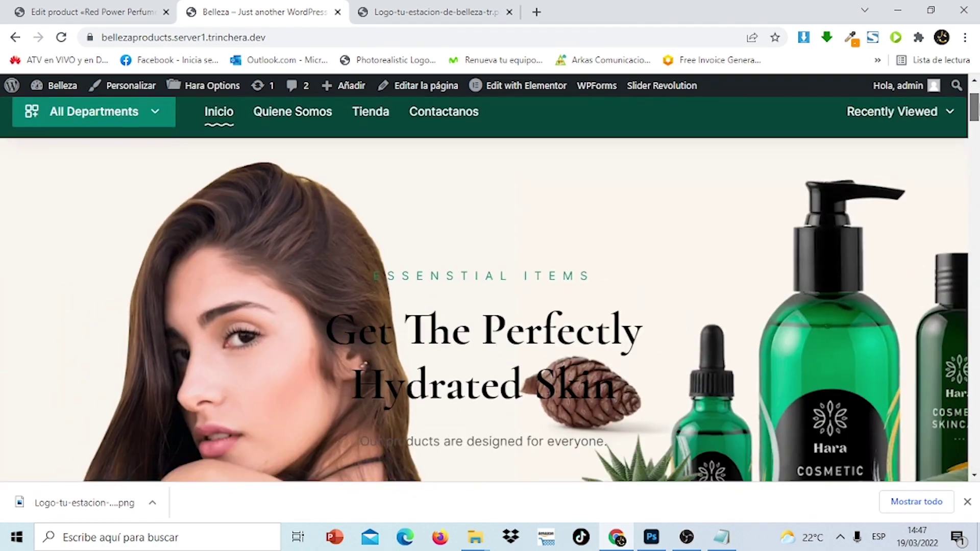
scroll(490, 286, "up", 2)
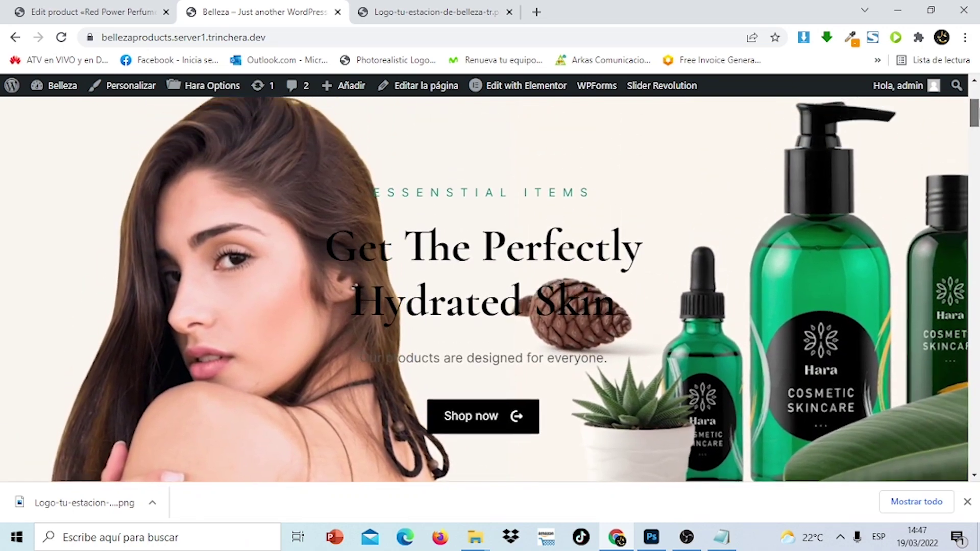